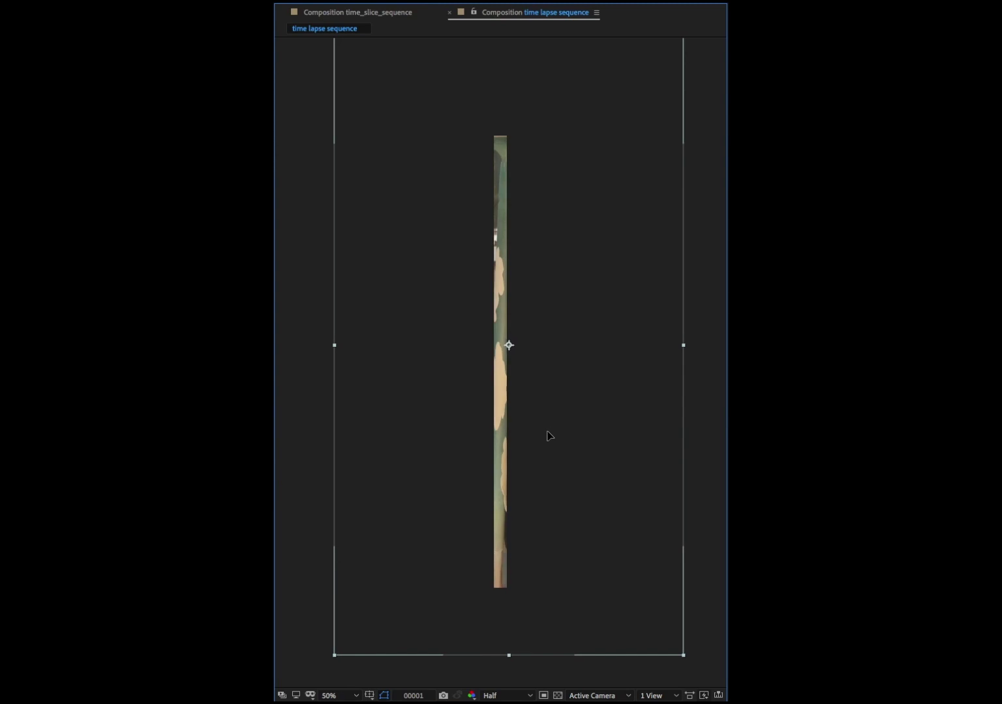
Queue the time_slice_sequence composition, expand its render settings and PNG output module details, and render it.
{"action": "key", "text": "space"}
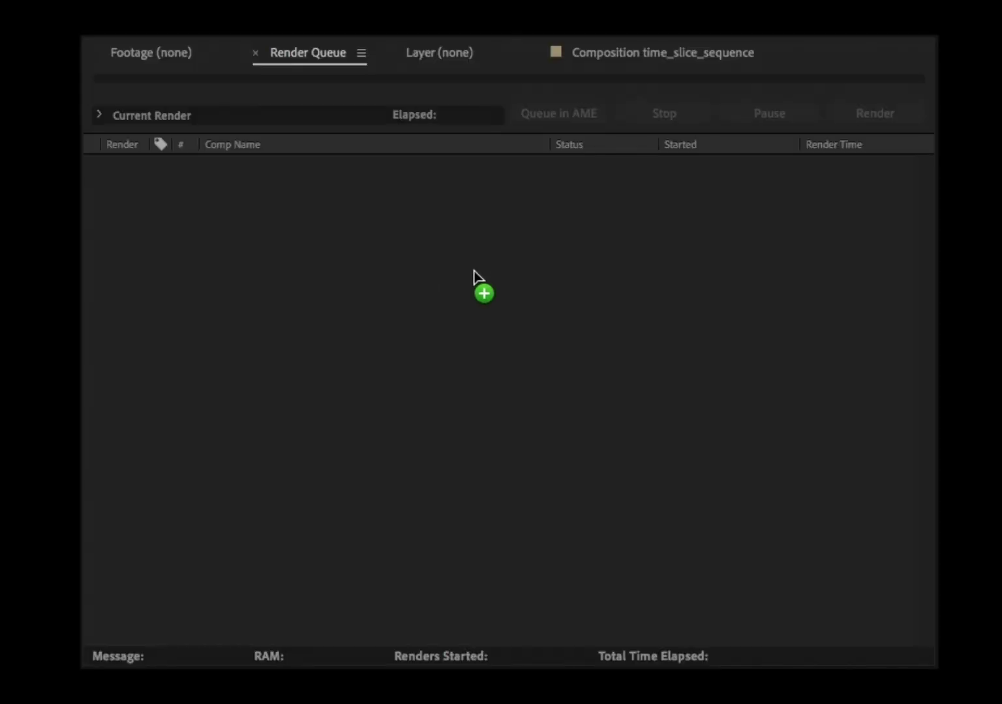
{"action": "left_click_drag", "start_coordinate": [472, 277], "coordinate": [381, 442]}
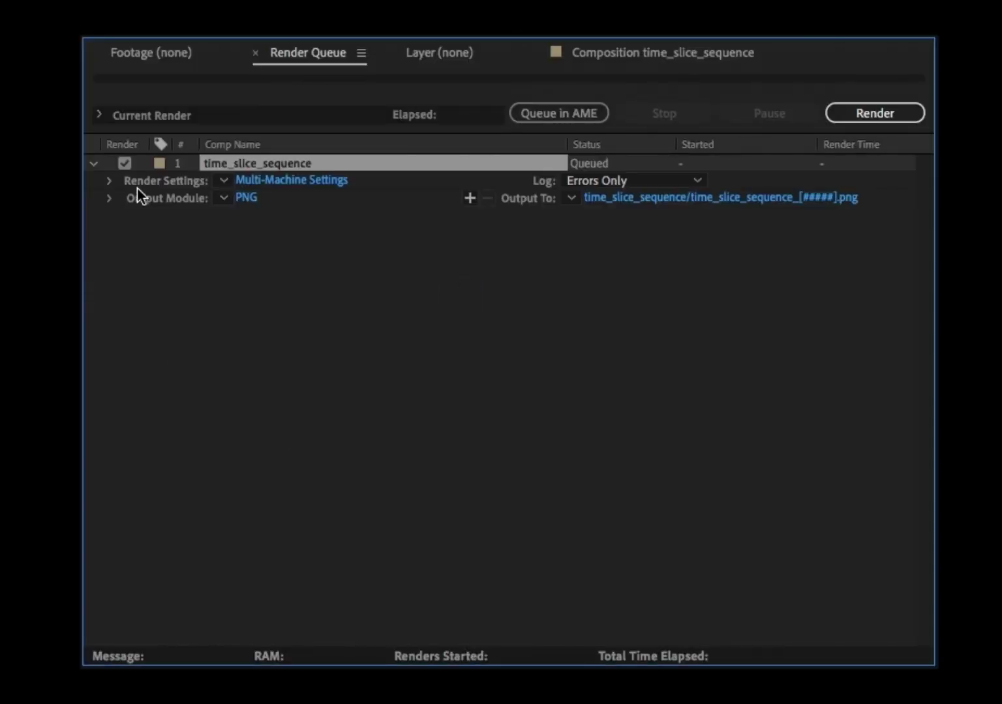
{"action": "left_click", "coordinate": [109, 199]}
{"action": "left_click", "coordinate": [108, 180]}
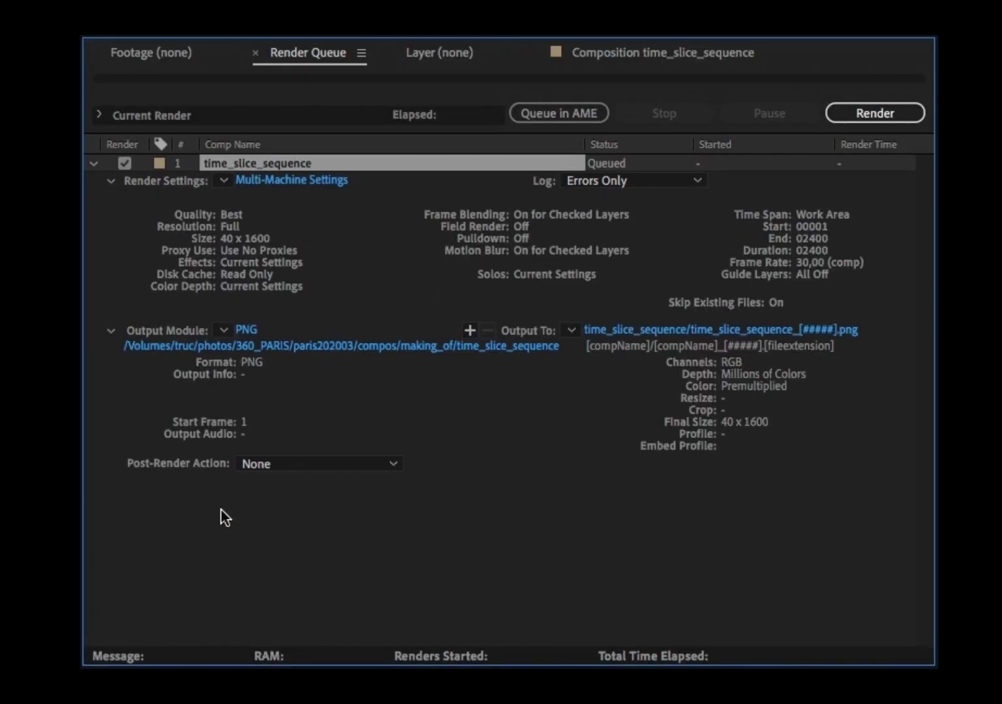
{"action": "left_click", "coordinate": [900, 112]}
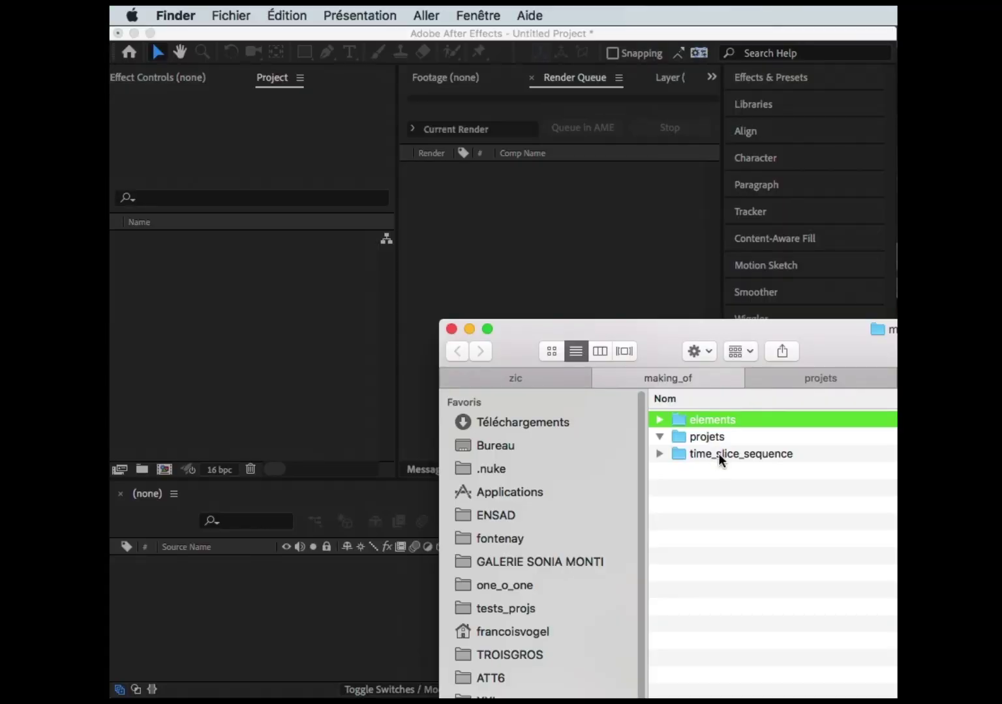
Import the rendered time_slice_sequence PNG sequence, create a composition from it and rename that composition "1 move".
{"action": "left_click_drag", "start_coordinate": [718, 453], "coordinate": [255, 358]}
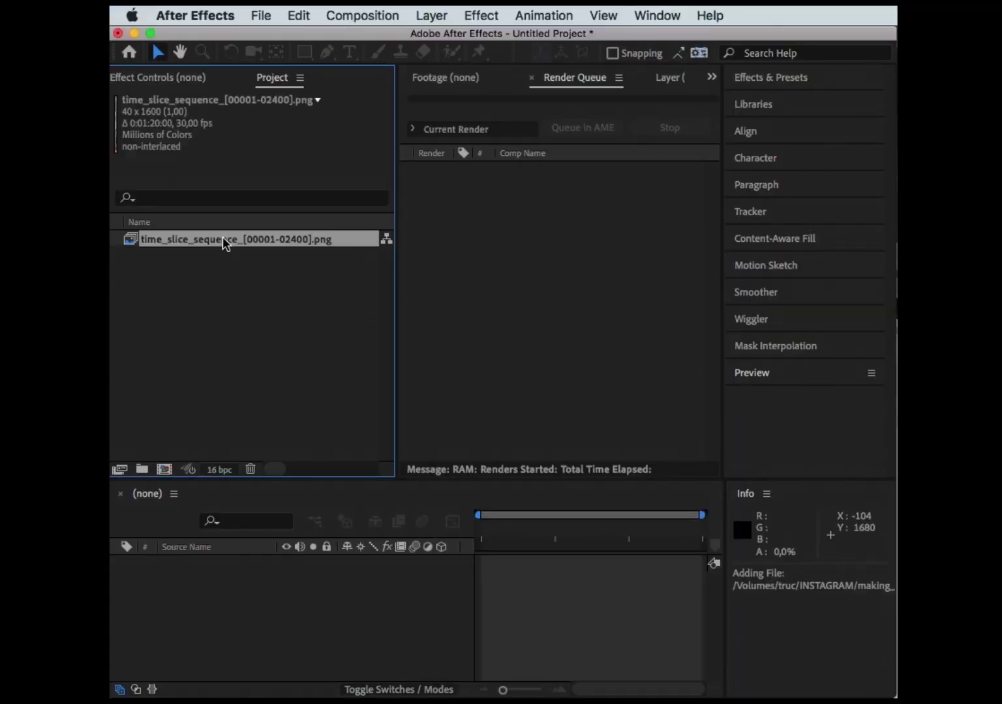
{"action": "left_click_drag", "start_coordinate": [227, 236], "coordinate": [166, 471]}
{"action": "left_click", "coordinate": [204, 240]}
{"action": "key", "text": "Return"}
{"action": "type", "text": "1"}
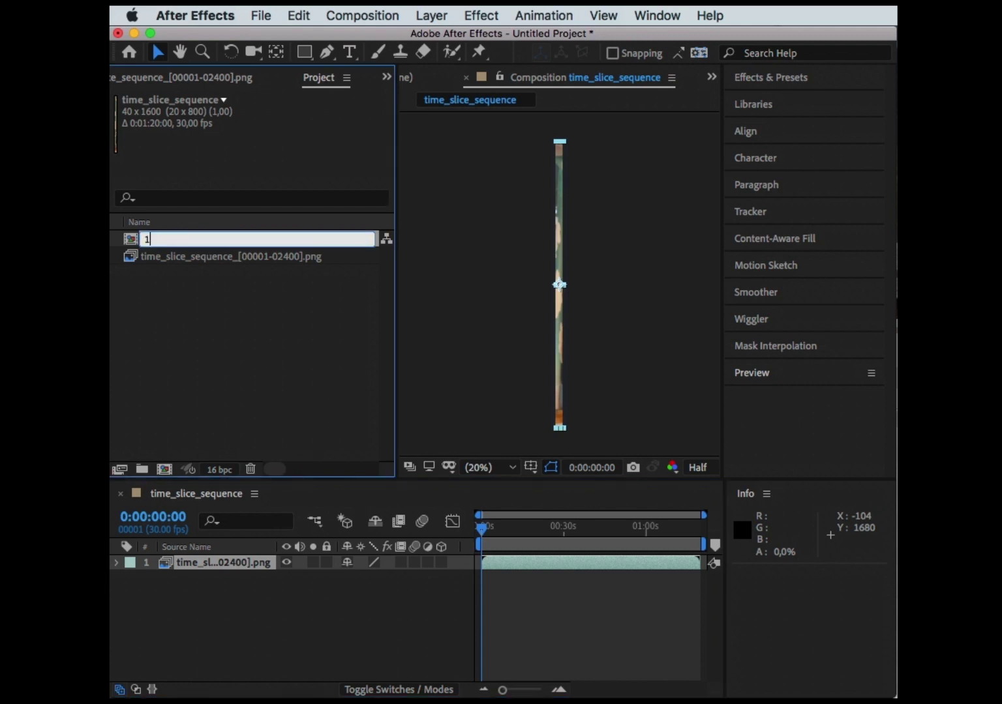
{"action": "type", "text": " move"}
{"action": "key", "text": "Return"}
Set the width of the 1 move composition to 3000 px.
{"action": "left_click", "coordinate": [363, 15]}
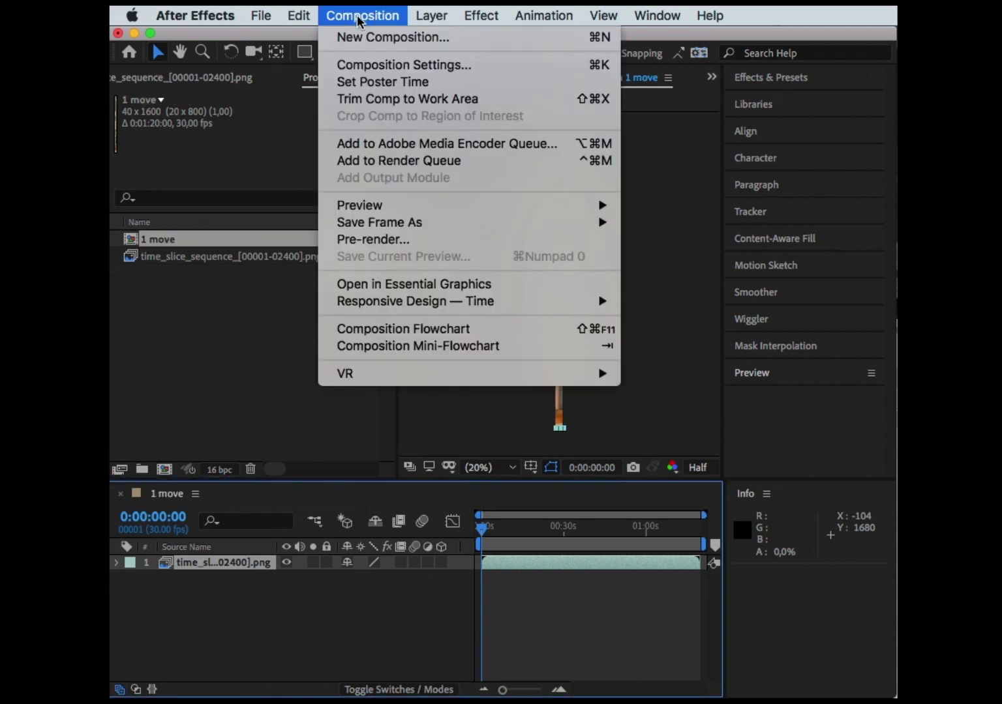
{"action": "left_click", "coordinate": [370, 65]}
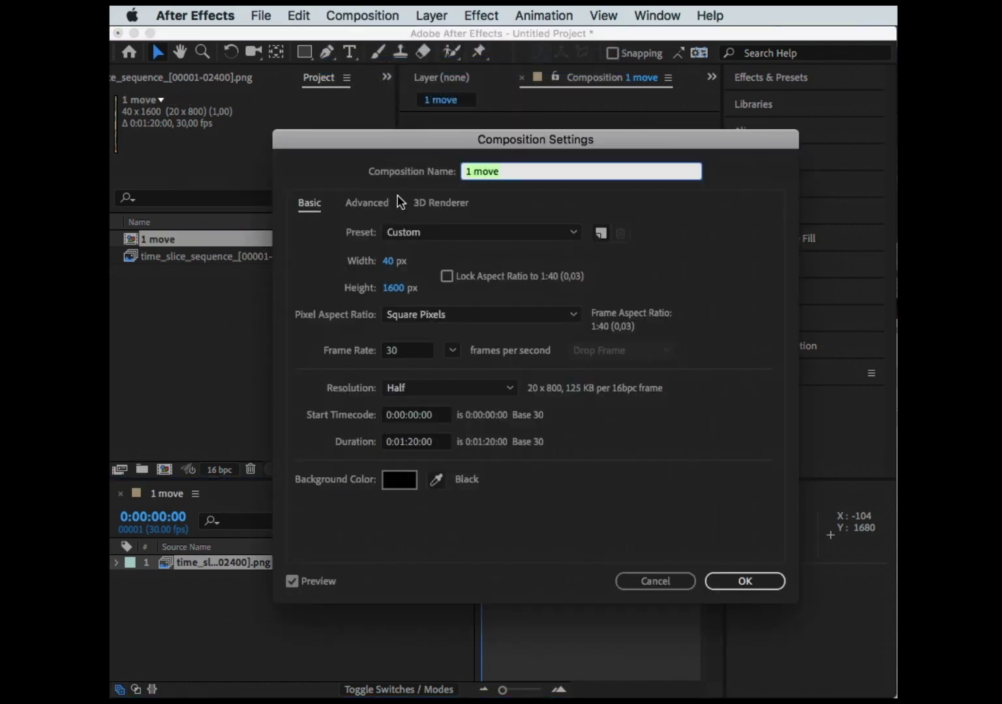
{"action": "left_click", "coordinate": [389, 262]}
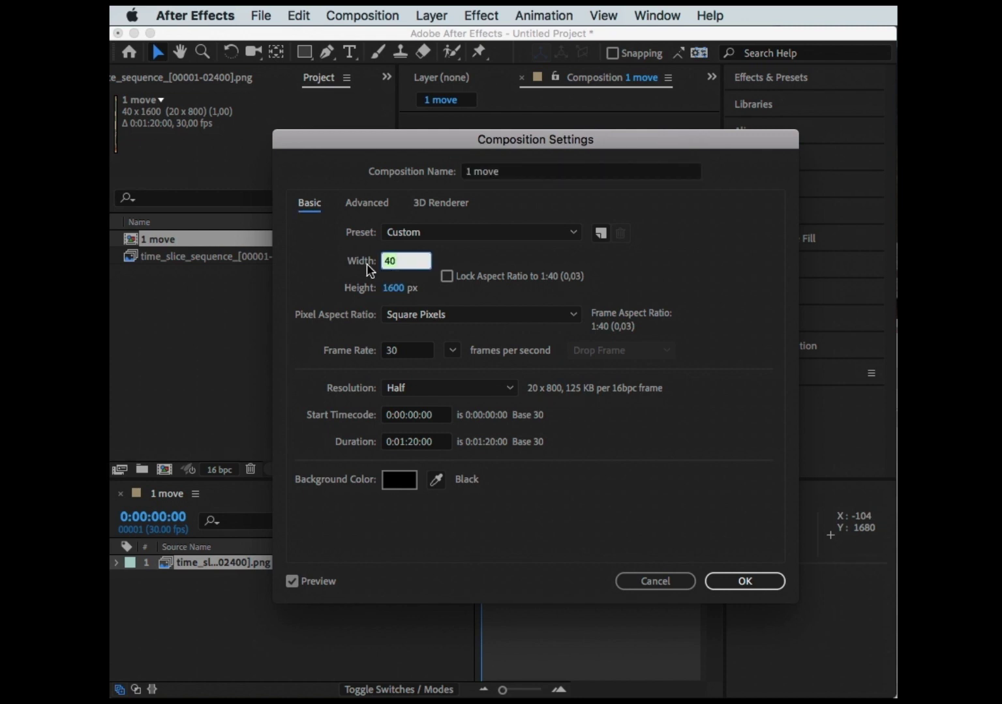
{"action": "type", "text": "3000"}
{"action": "left_click", "coordinate": [743, 580]}
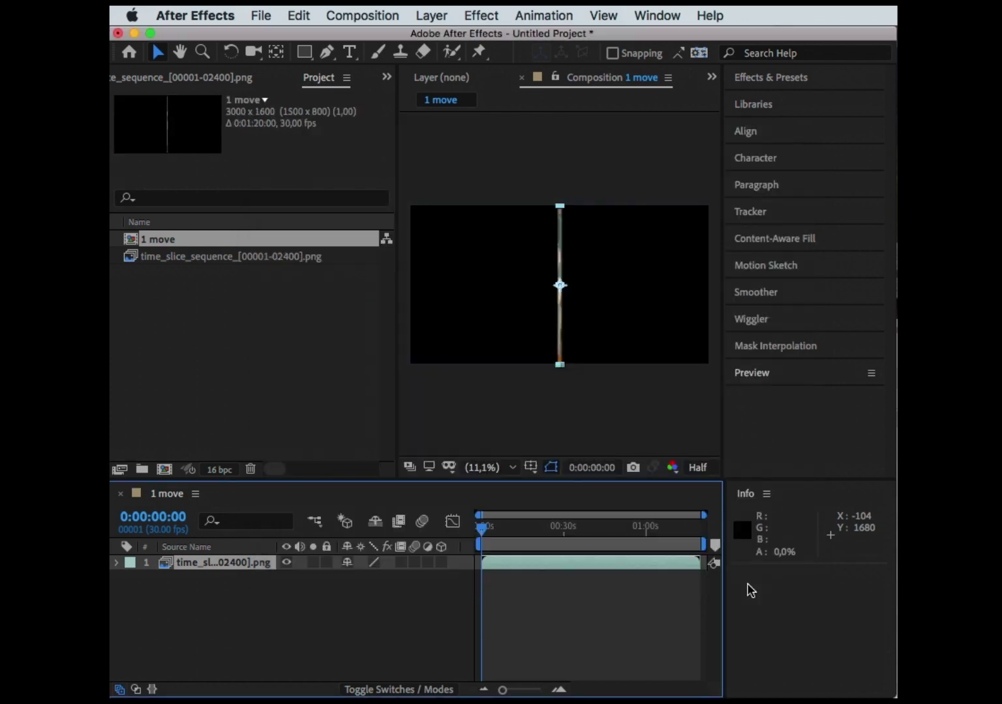
Keyframe the slice layer's horizontal position from 0 at the first frame to 3000 at the last frame, and scrub to check.
{"action": "key", "text": "p"}
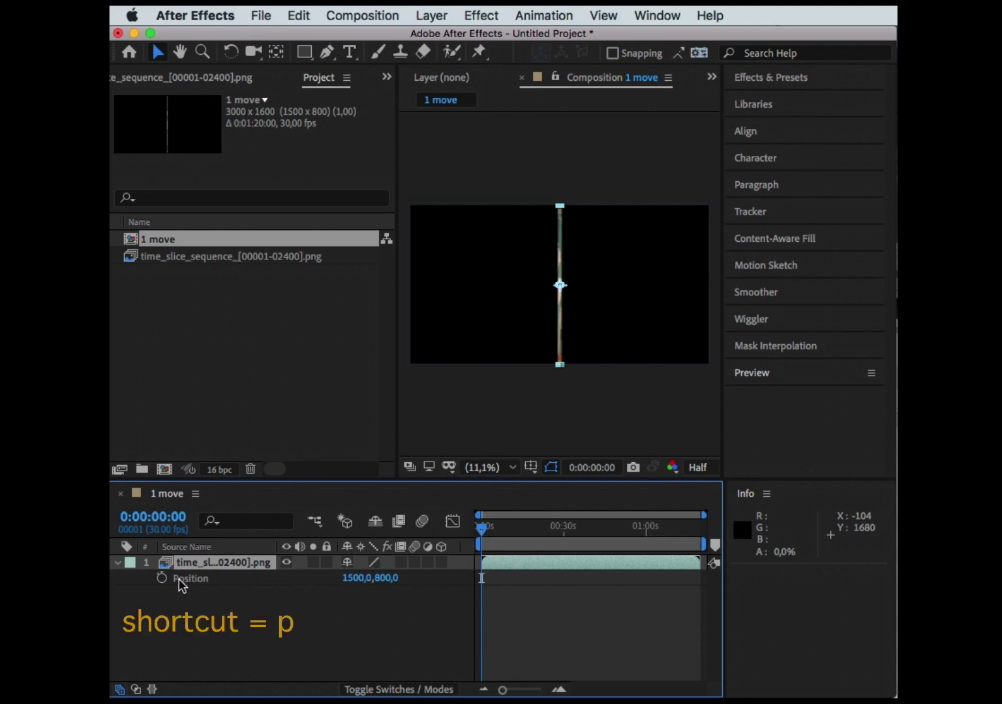
{"action": "left_click", "coordinate": [161, 578]}
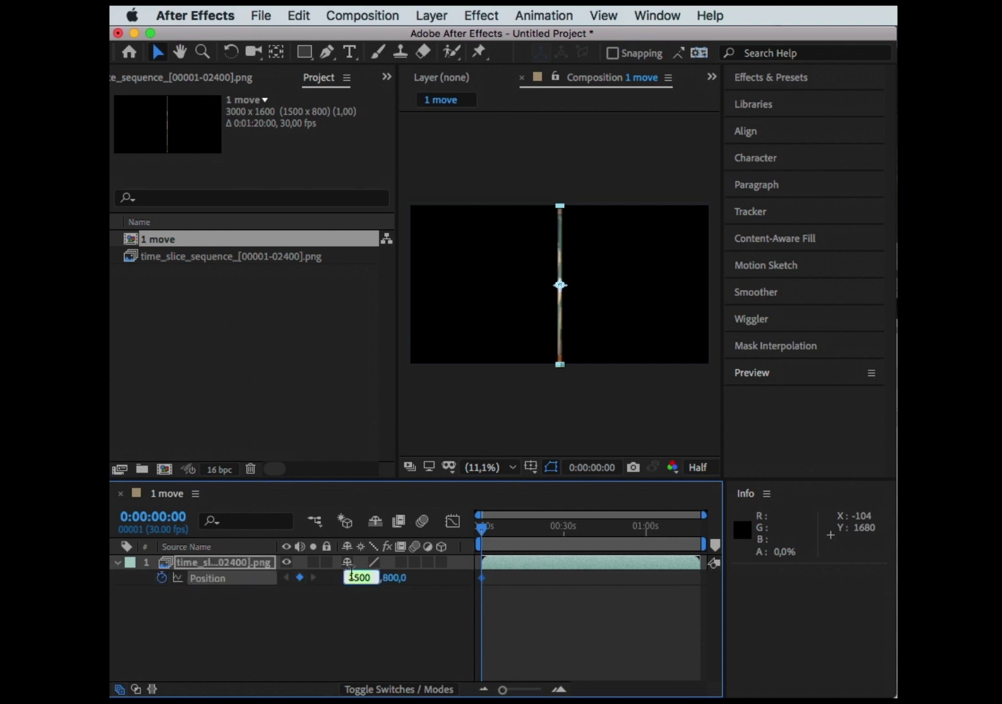
{"action": "key", "text": "End"}
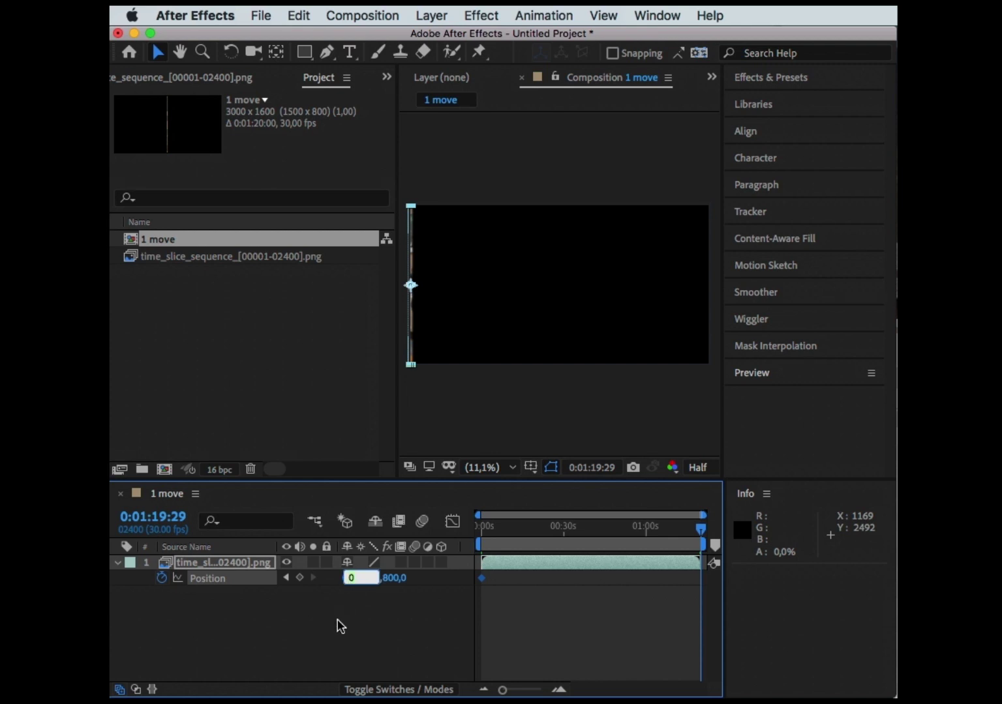
{"action": "key", "text": "Return"}
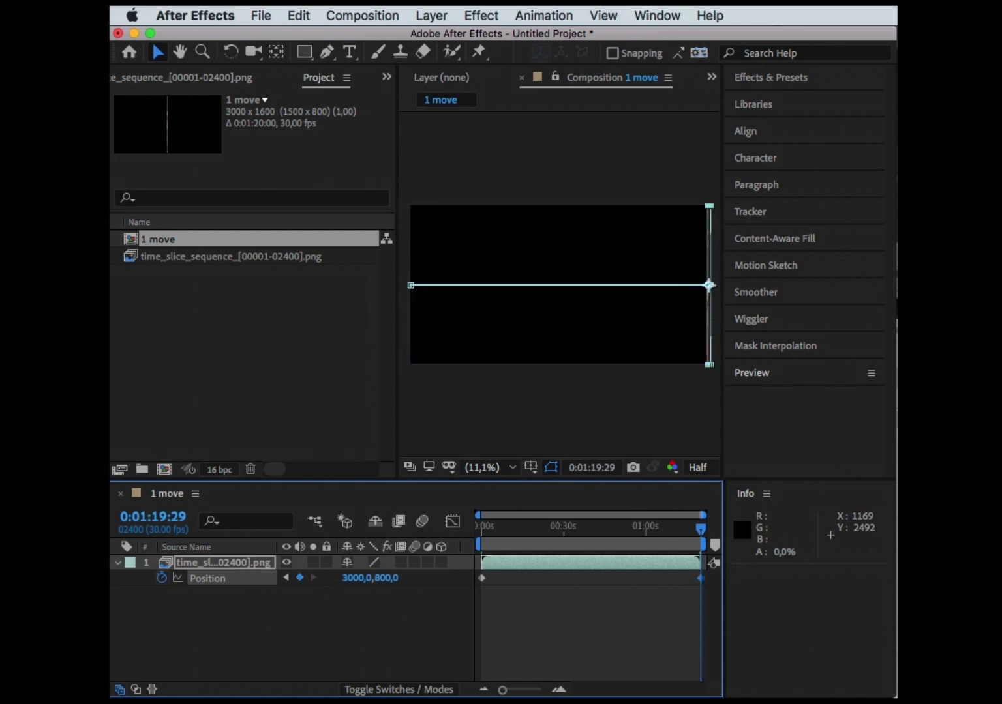
{"action": "left_click_drag", "start_coordinate": [625, 526], "coordinate": [602, 527]}
Duplicate the 1 move composition and rename the copy "2 ramp".
{"action": "left_click", "coordinate": [169, 240]}
{"action": "key", "text": "super+d"}
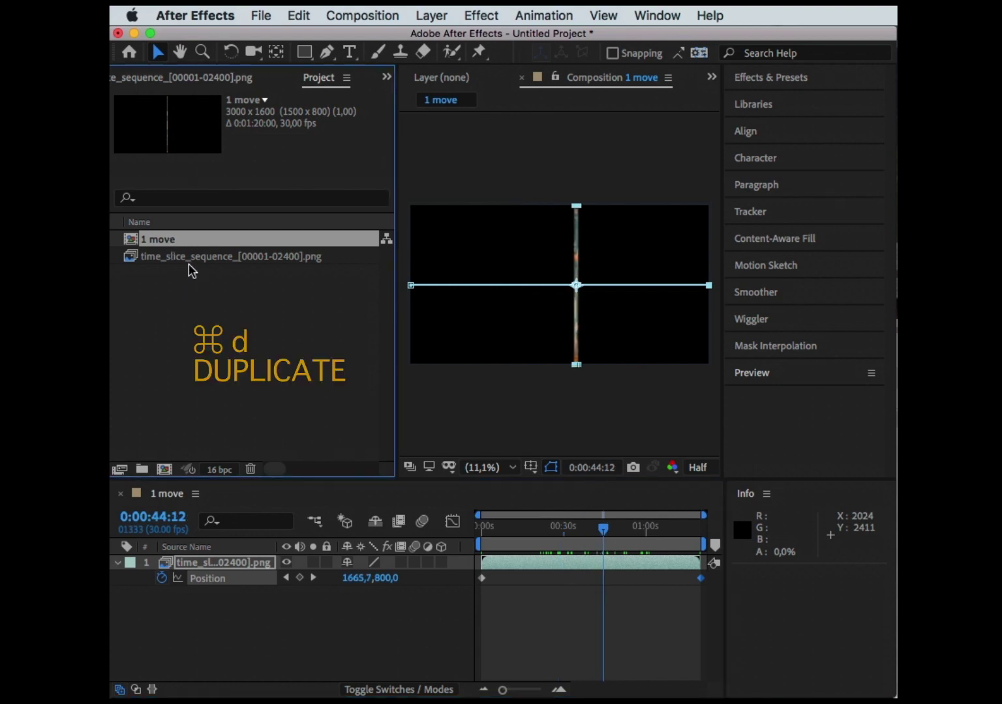
{"action": "key", "text": "Return"}
{"action": "type", "text": "2"}
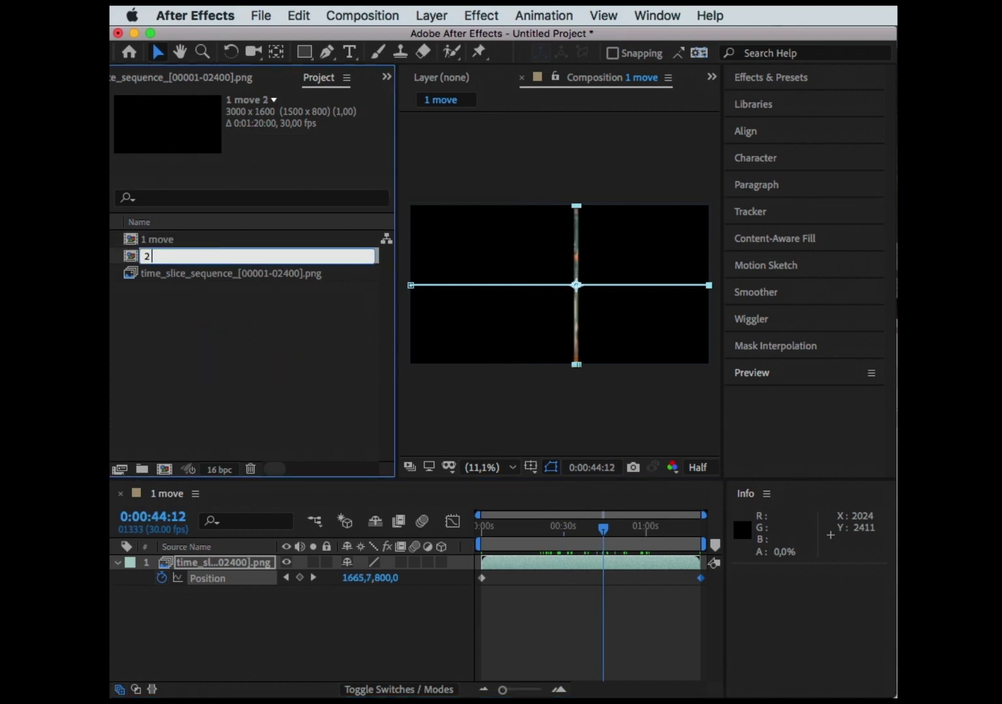
{"action": "type", "text": " ramp"}
{"action": "key", "text": "Return"}
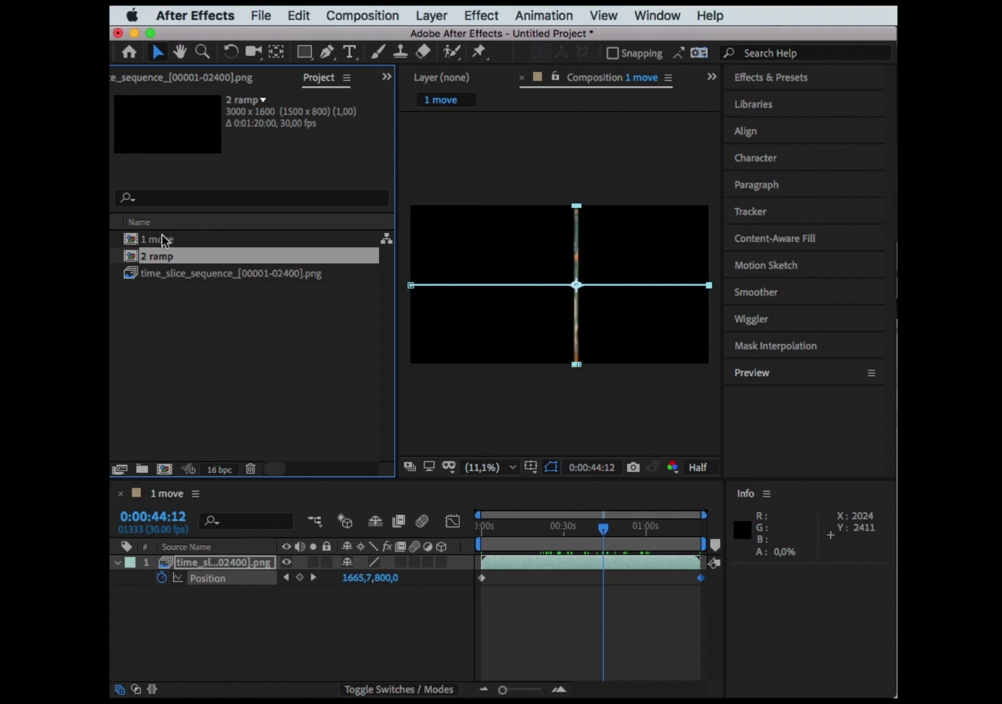
Open the 2 ramp composition, delete its layer and add a white solid at composition size.
{"action": "double_click", "coordinate": [163, 257]}
{"action": "key", "text": "Delete"}
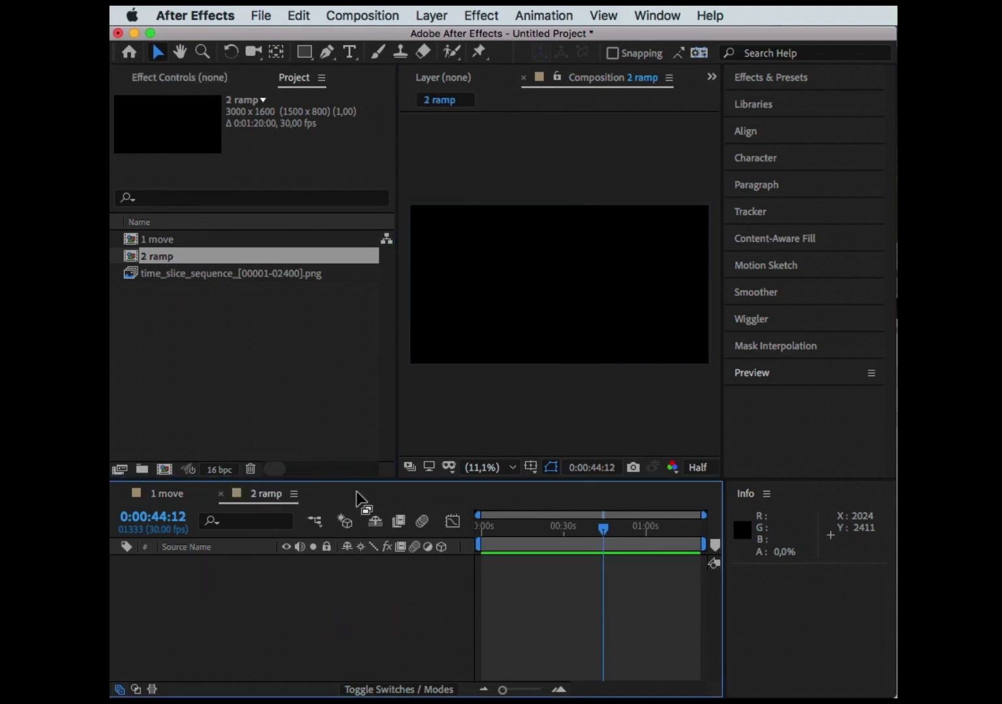
{"action": "left_click", "coordinate": [432, 15]}
{"action": "mouse_move", "coordinate": [506, 38]}
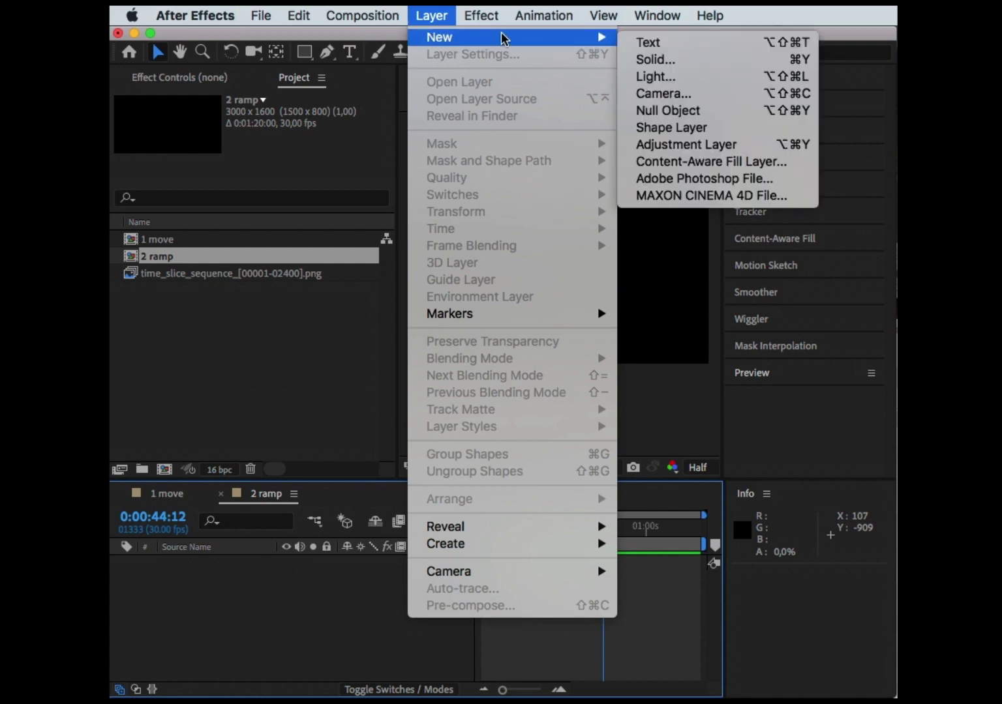
{"action": "left_click", "coordinate": [673, 59]}
{"action": "left_click", "coordinate": [330, 380]}
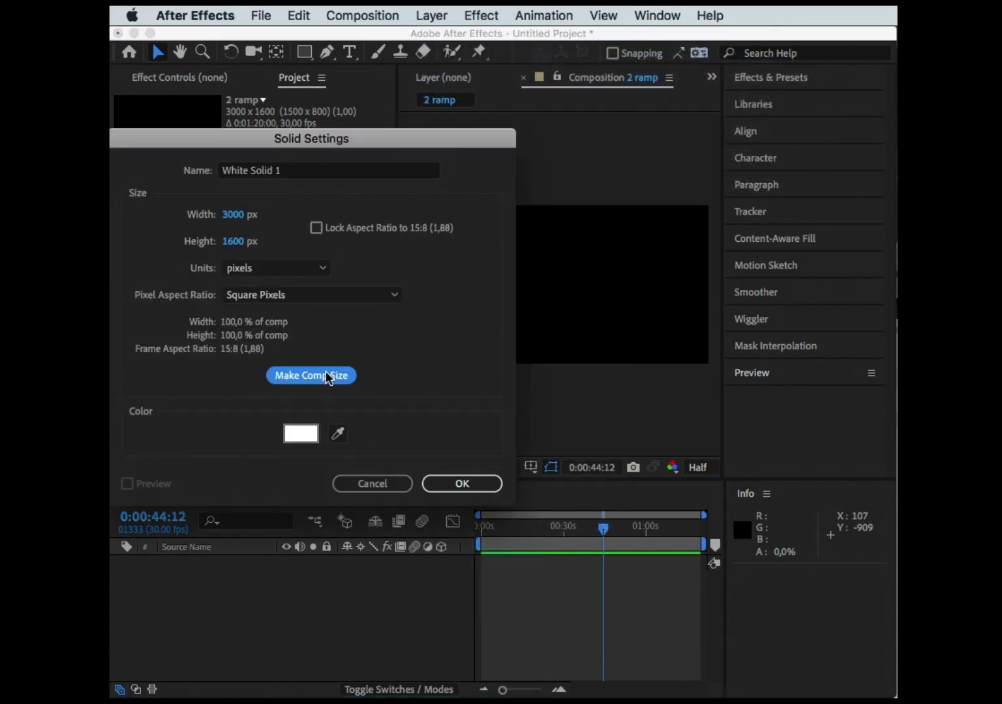
{"action": "left_click", "coordinate": [464, 487]}
Apply Gradient Ramp to the white solid, with the ramp starting at 0, 0 and ending at 3000, 0.
{"action": "left_click", "coordinate": [481, 15]}
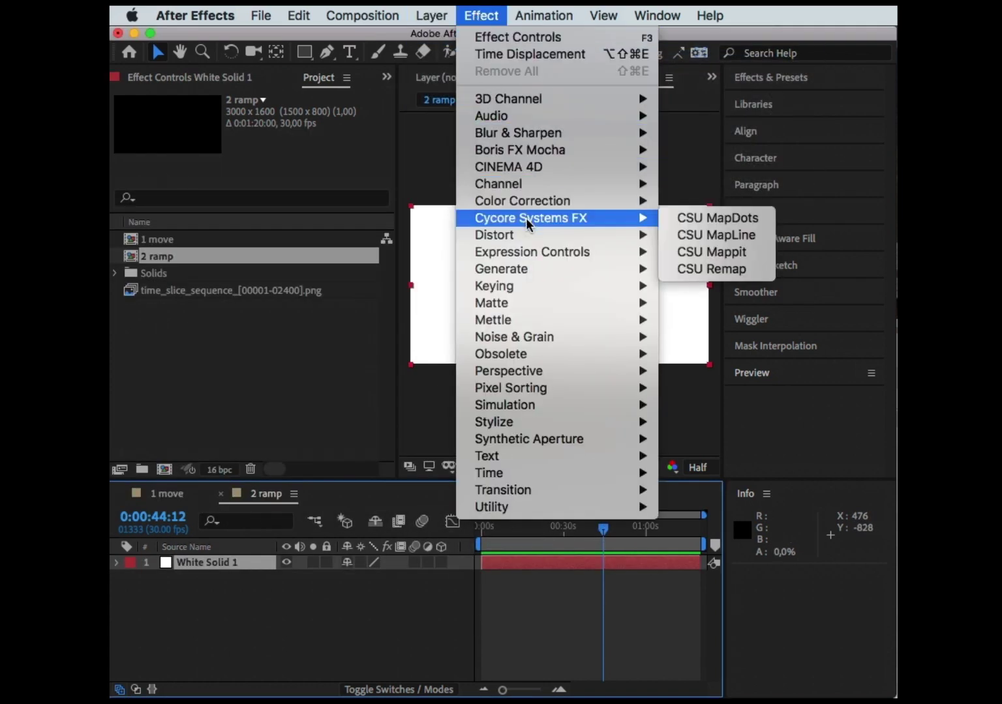
{"action": "mouse_move", "coordinate": [541, 268]}
{"action": "left_click", "coordinate": [711, 557]}
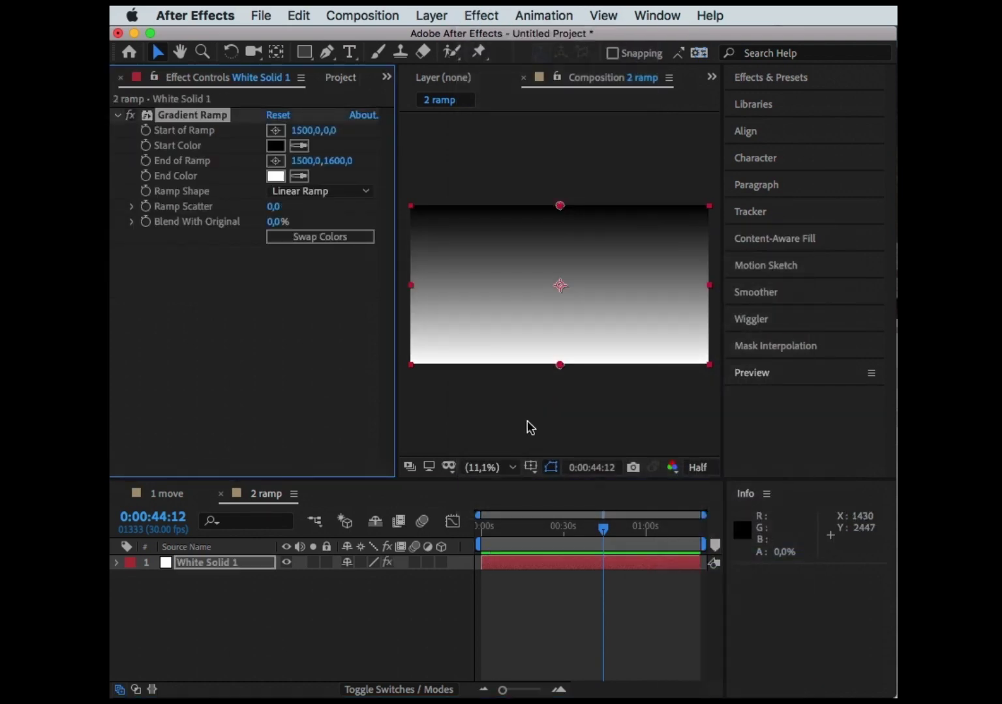
{"action": "type", "text": "0"}
{"action": "key", "text": "Tab"}
{"action": "key", "text": "Tab"}
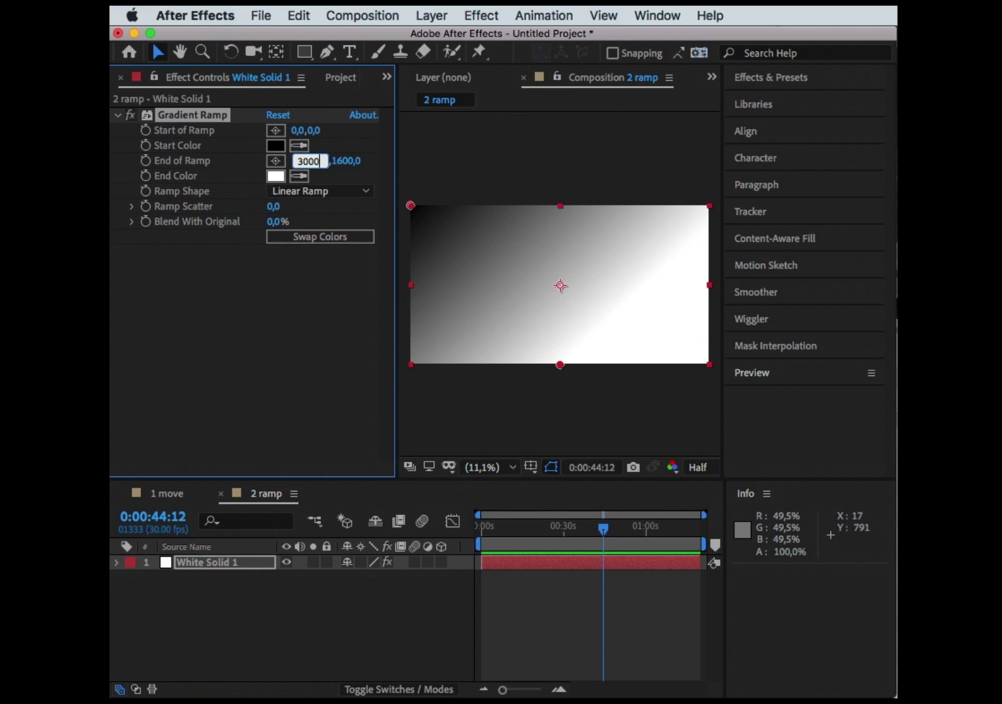
{"action": "key", "text": "Tab"}
{"action": "type", "text": "0"}
{"action": "key", "text": "Tab"}
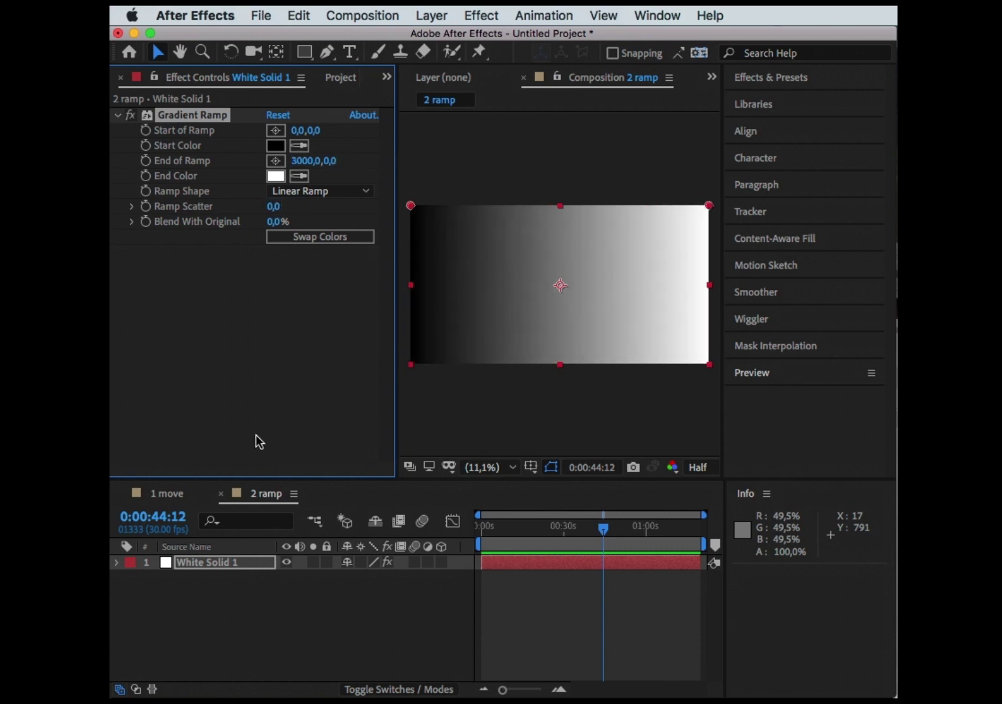
Create a new composition from 1 move and rename it "3 slice".
{"action": "left_click", "coordinate": [340, 78]}
{"action": "left_click_drag", "start_coordinate": [160, 239], "coordinate": [164, 469]}
{"action": "left_click", "coordinate": [160, 257]}
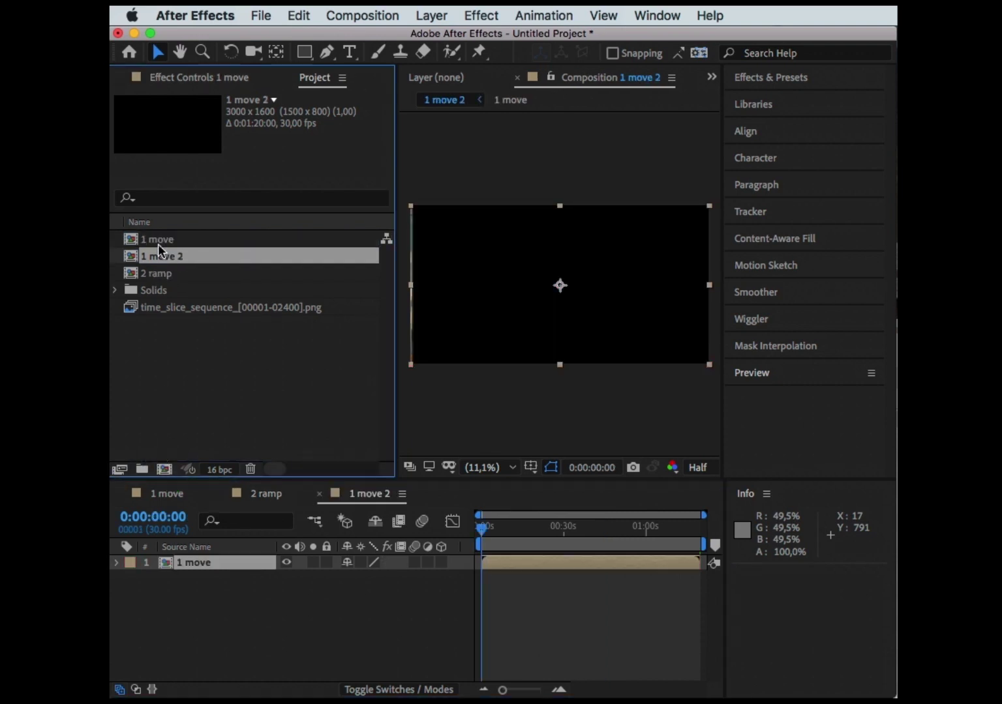
{"action": "key", "text": "Return"}
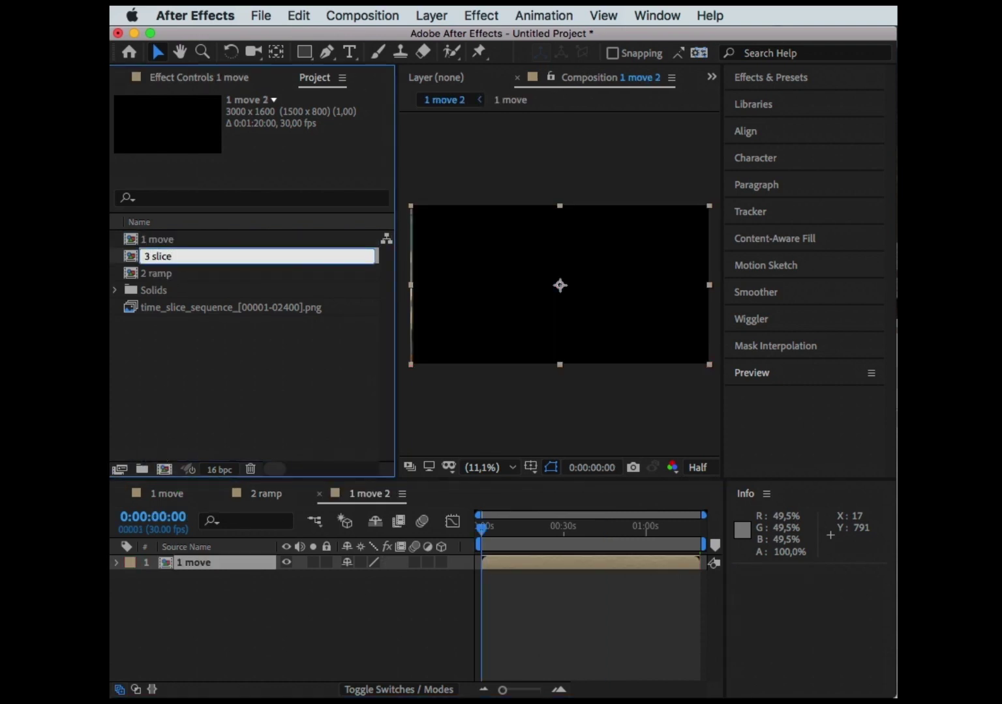
{"action": "type", "text": "3 slice"}
{"action": "key", "text": "Return"}
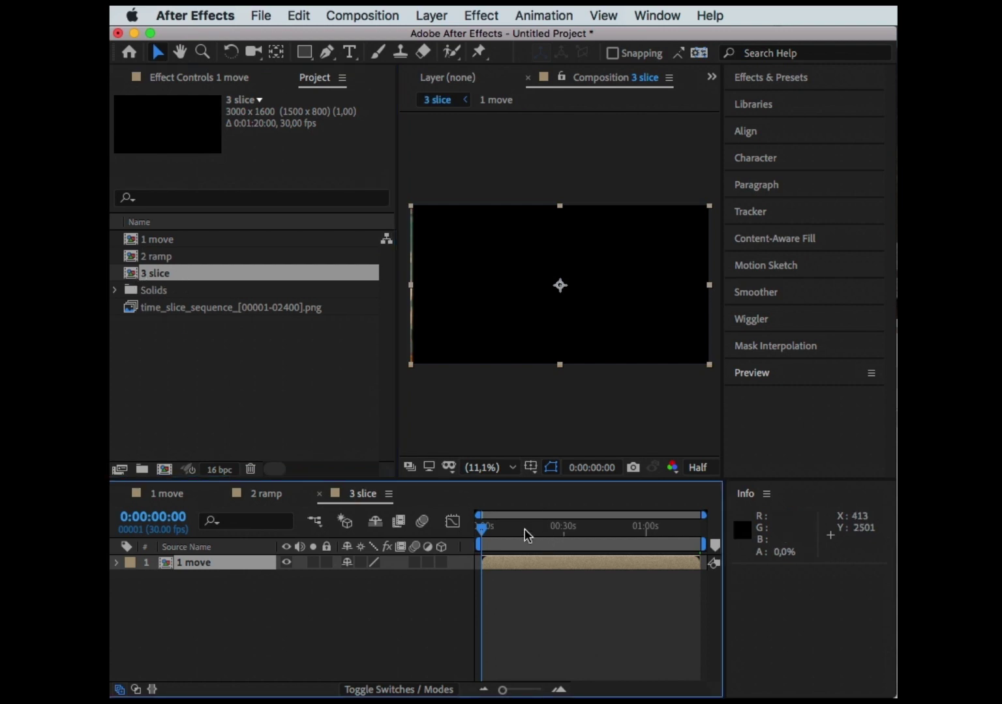
Set the current time of 3 slice to 0:00:40:00 and add 2 ramp as a hidden layer below 1 move.
{"action": "left_click_drag", "start_coordinate": [485, 536], "coordinate": [597, 546]}
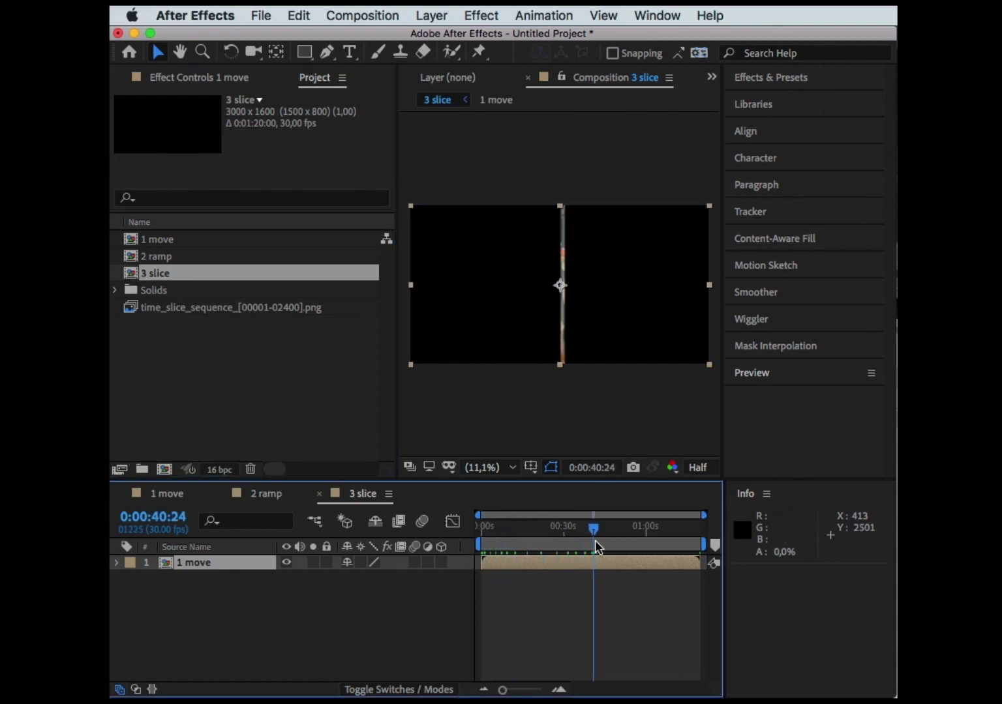
{"action": "left_click", "coordinate": [159, 522]}
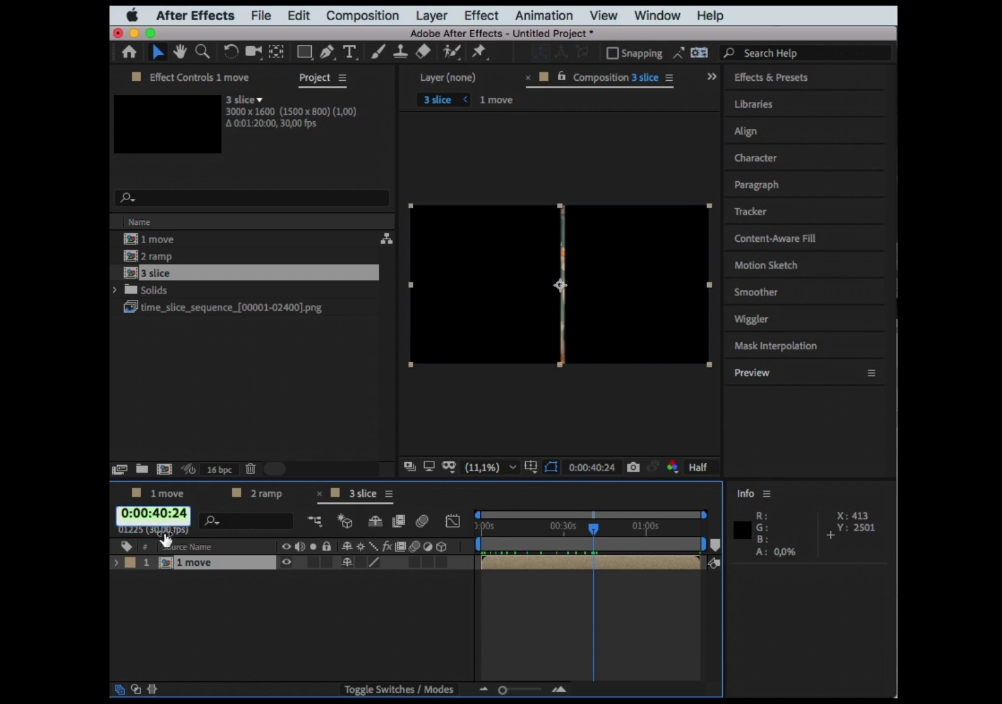
{"action": "type", "text": "40:00"}
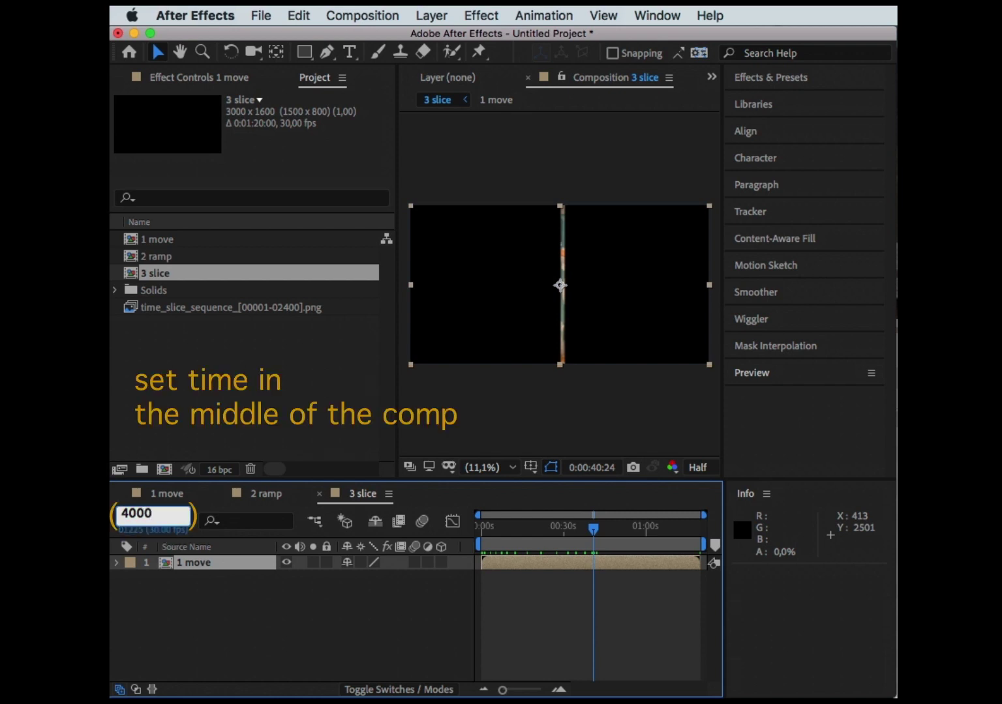
{"action": "key", "text": "Return"}
{"action": "left_click_drag", "start_coordinate": [156, 256], "coordinate": [214, 653]}
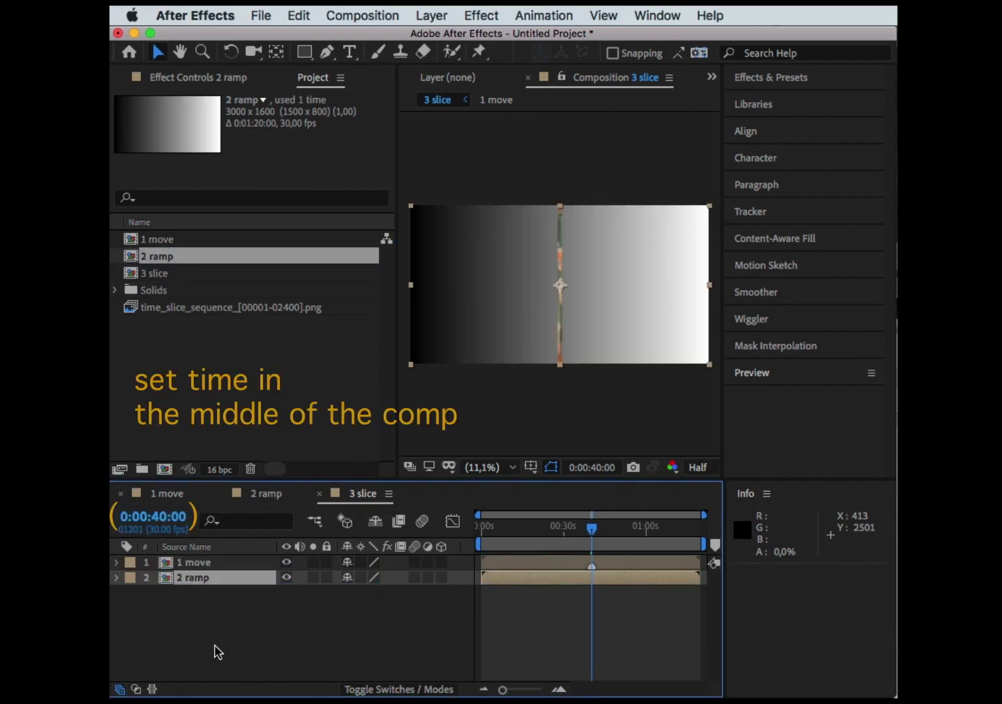
{"action": "left_click", "coordinate": [286, 578]}
Apply the Time Displacement effect to the 1 move layer, using 2 ramp as the displacement layer.
{"action": "left_click", "coordinate": [224, 562]}
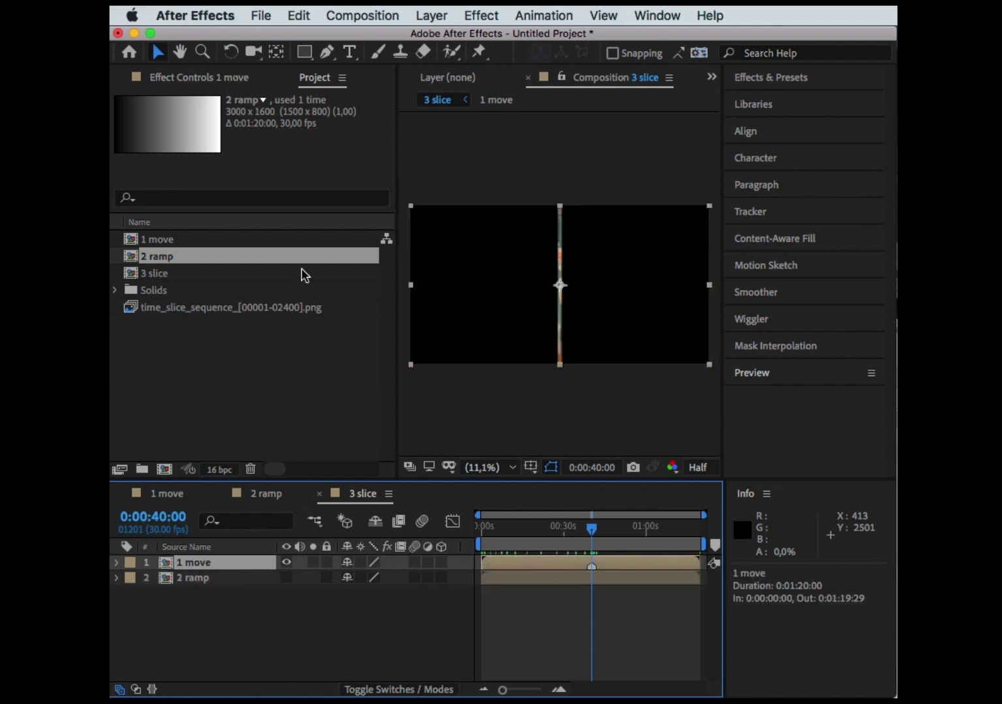
{"action": "left_click", "coordinate": [480, 15]}
{"action": "mouse_move", "coordinate": [547, 471]}
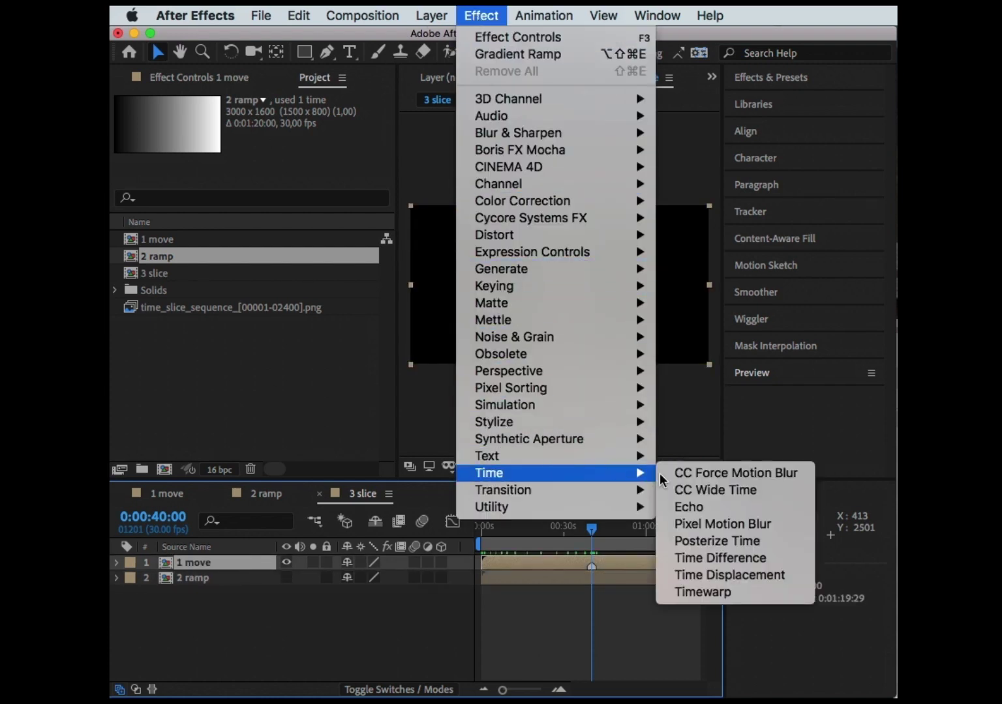
{"action": "left_click", "coordinate": [718, 574]}
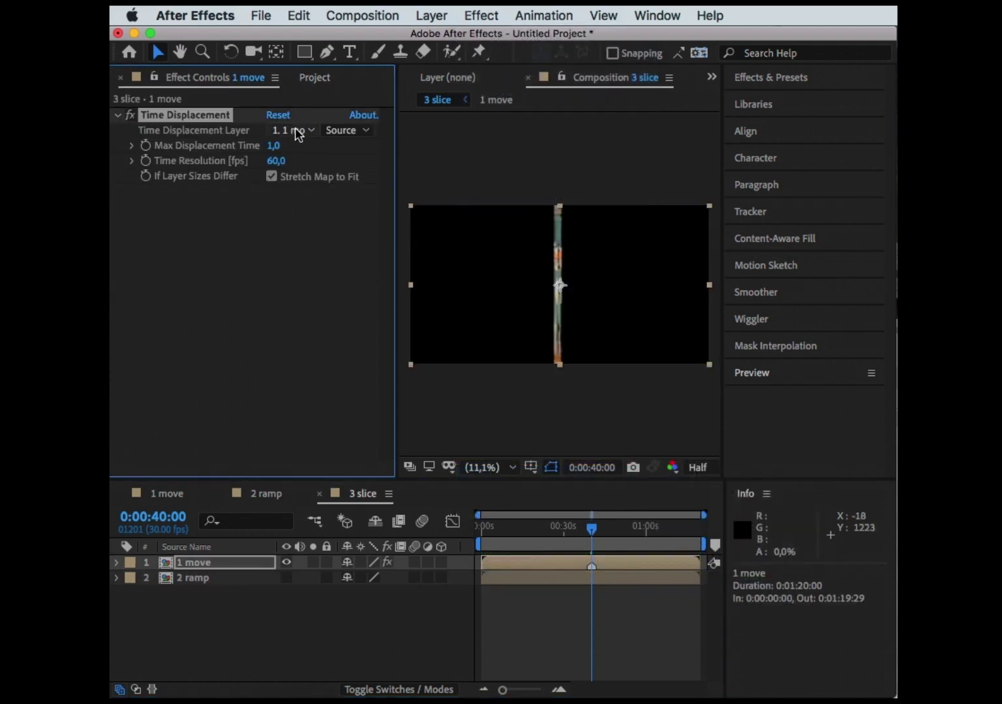
{"action": "left_click", "coordinate": [293, 130]}
{"action": "left_click", "coordinate": [314, 193]}
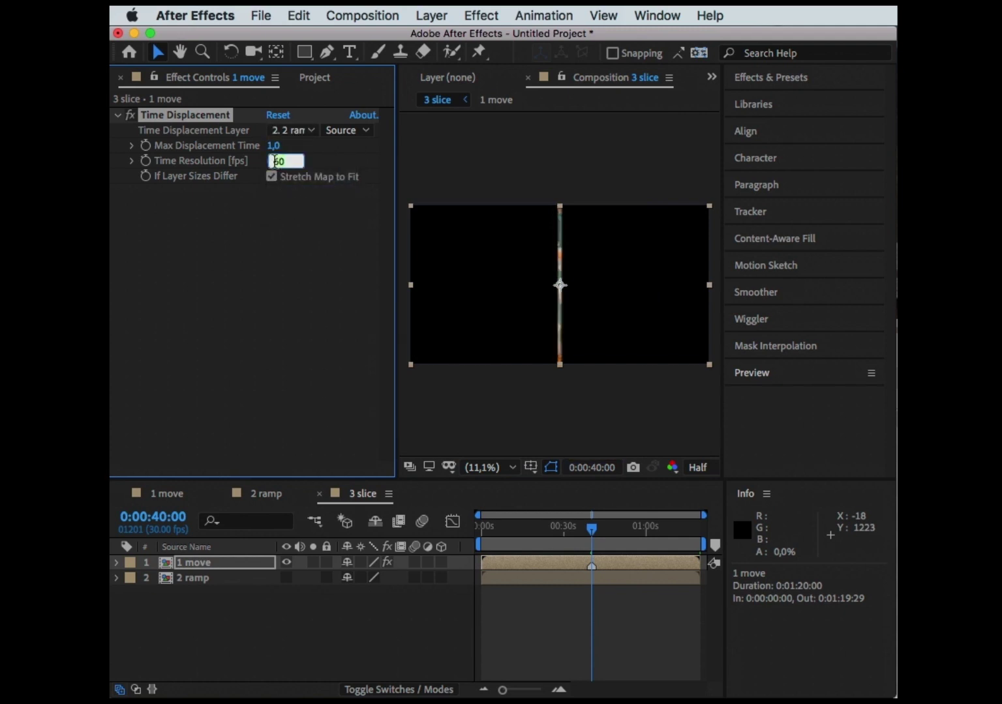
Set Time Displacement's time resolution to 10 fps and its maximum displacement time to 40, and view the result enlarged.
{"action": "type", "text": "10"}
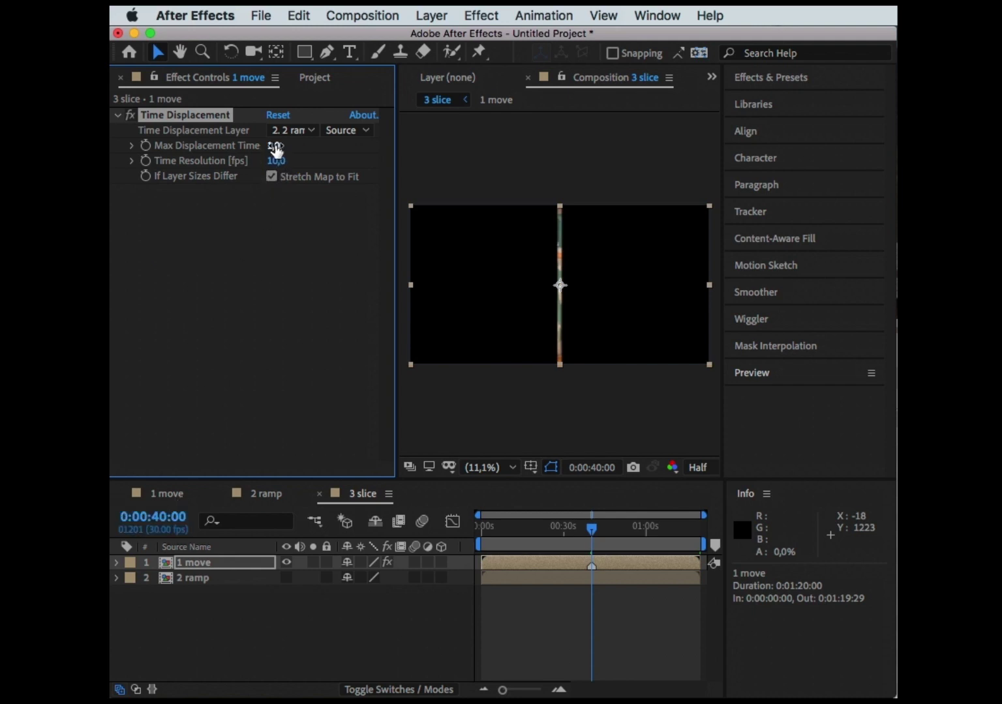
{"action": "left_click", "coordinate": [275, 146]}
{"action": "type", "text": "40"}
{"action": "key", "text": "Return"}
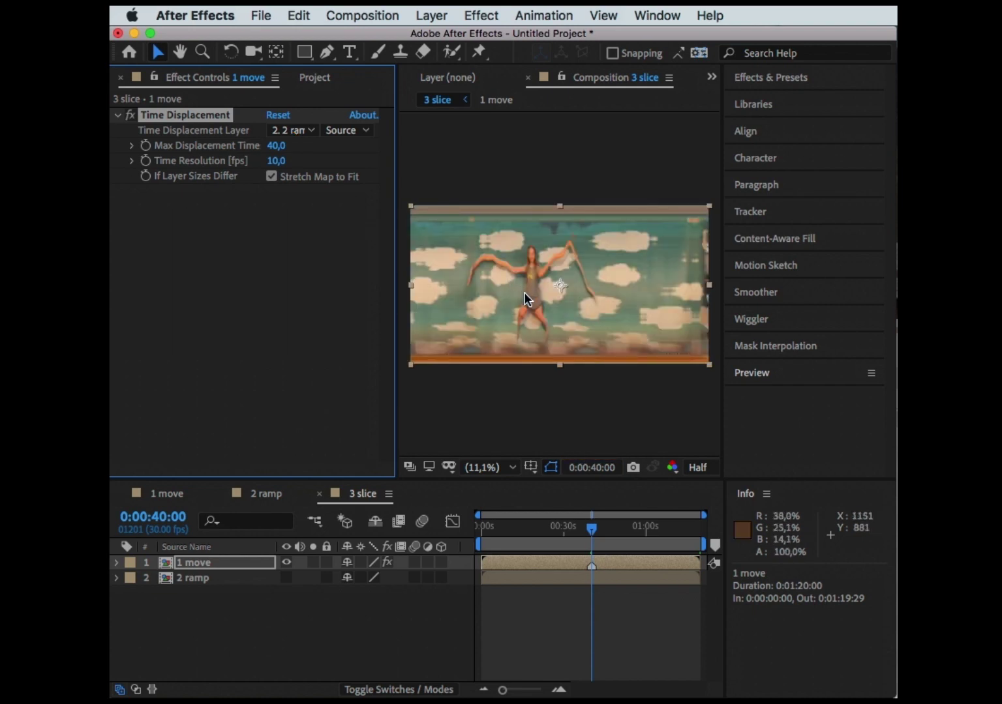
{"action": "key", "text": "grave"}
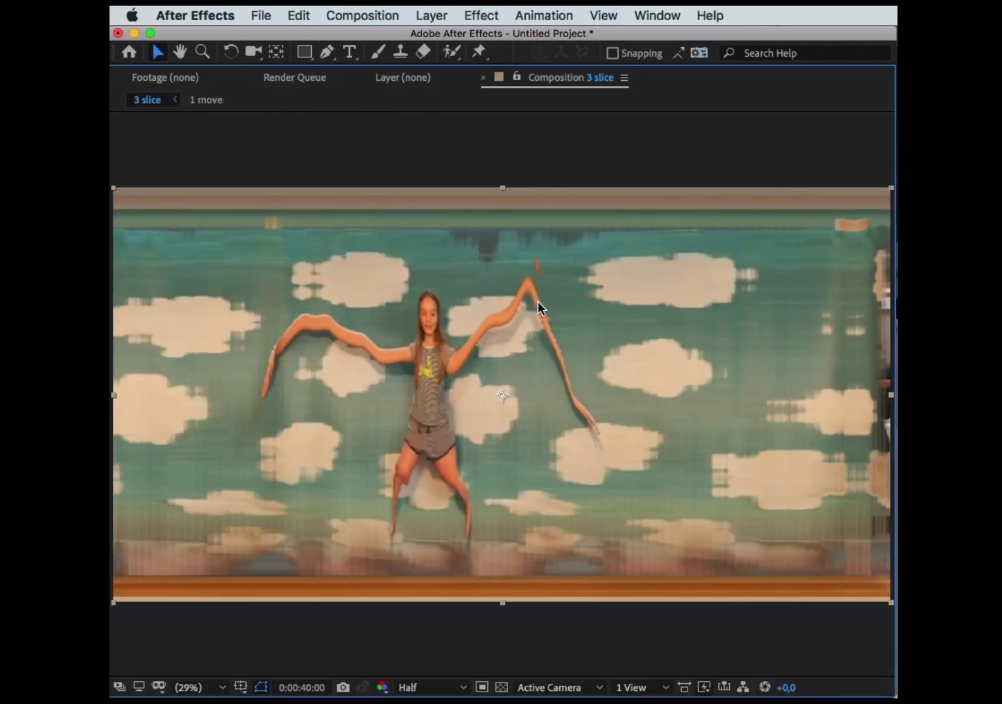
{"action": "key", "text": "grave"}
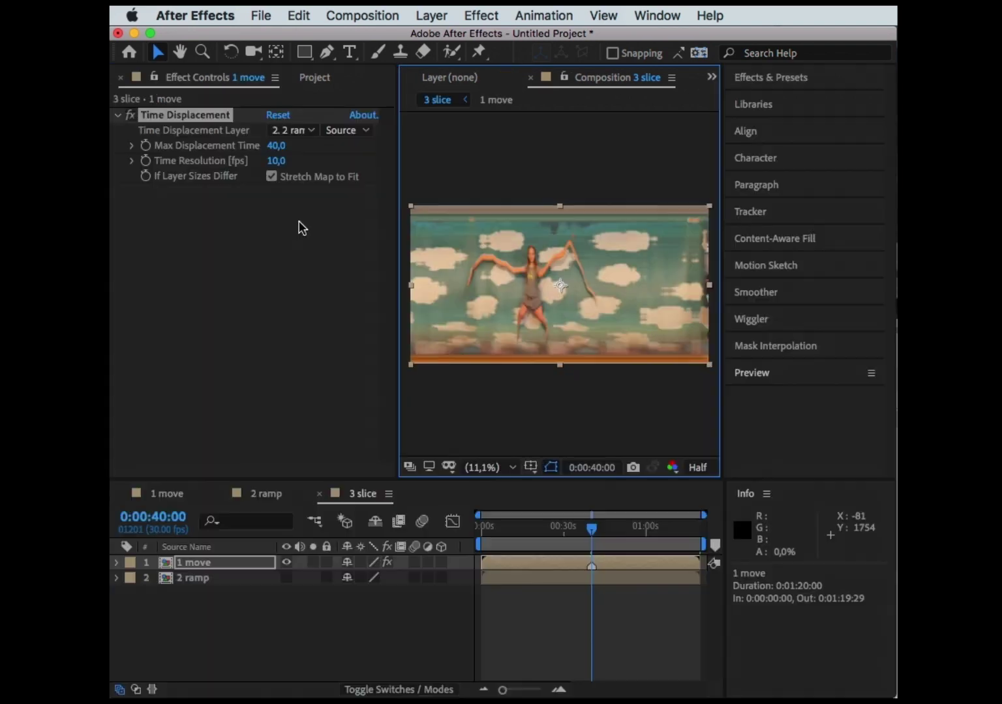
Set the Time Displacement effect's time resolution to 200 fps and return to the project items.
{"action": "left_click", "coordinate": [276, 161]}
{"action": "type", "text": "200"}
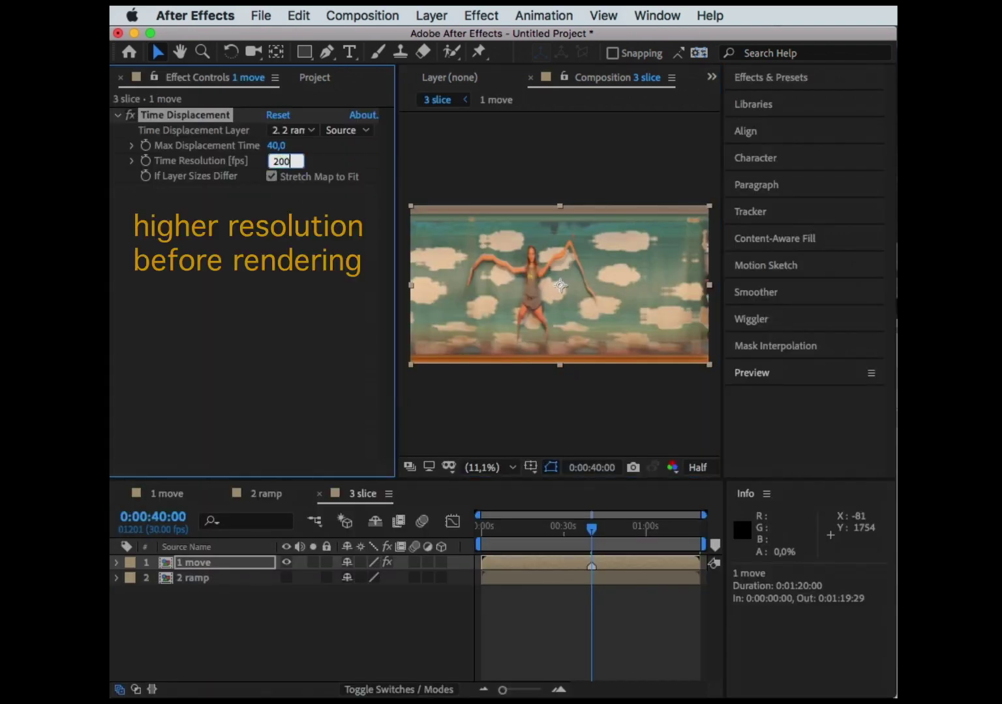
{"action": "left_click", "coordinate": [313, 78]}
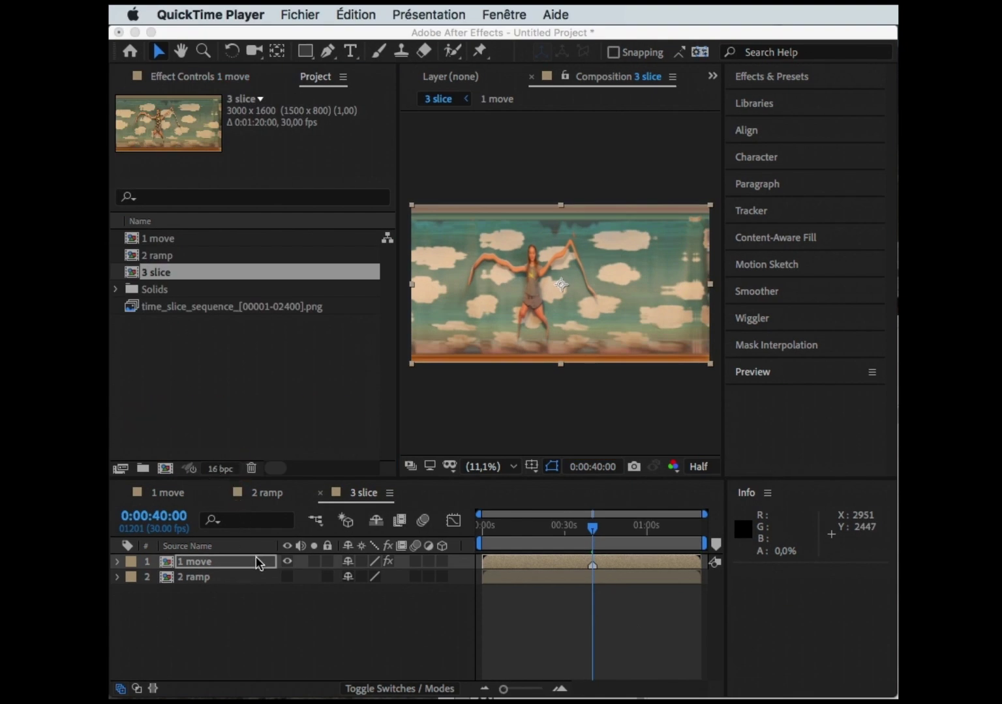
Enable frame blending for the time_slice_sequence layer in the 1 move composition and return to 3 slice.
{"action": "left_click", "coordinate": [180, 499]}
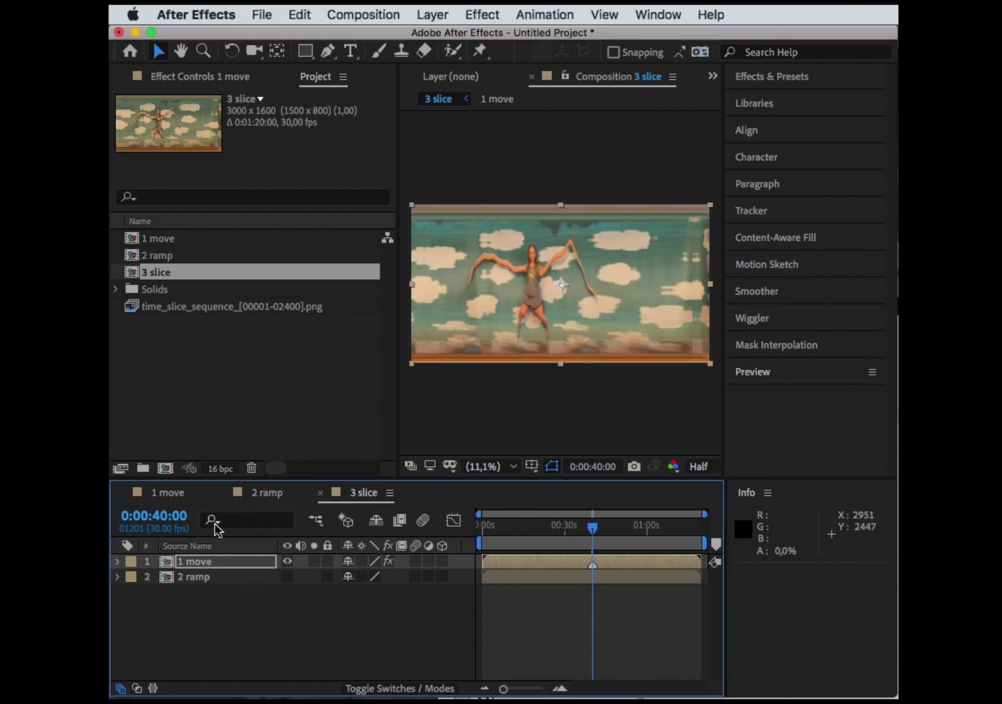
{"action": "left_click", "coordinate": [171, 494]}
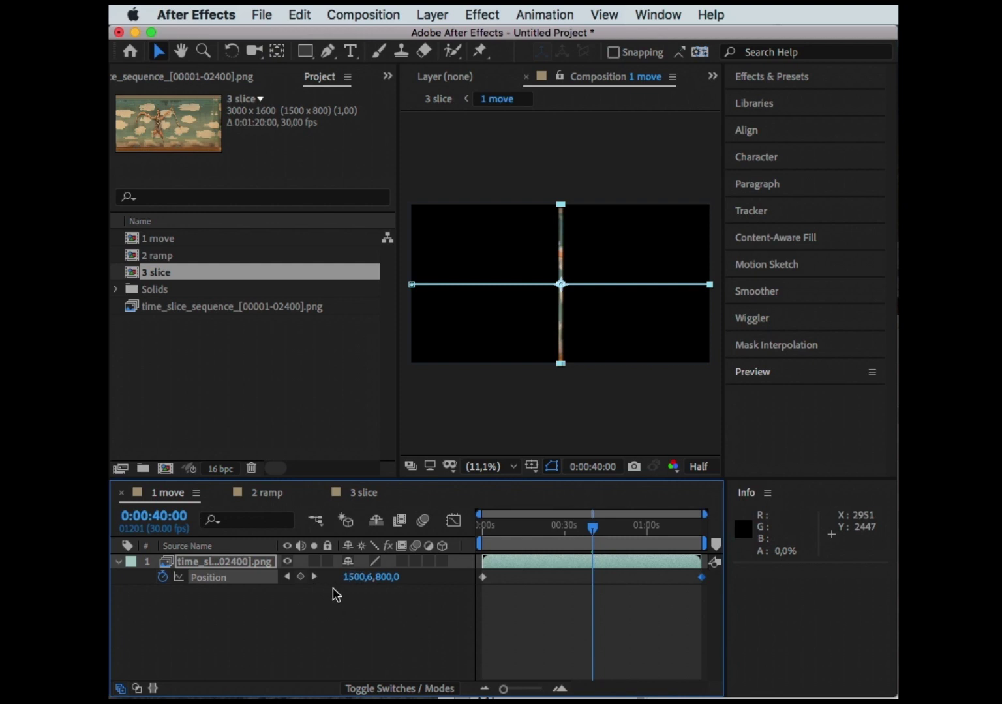
{"action": "left_click", "coordinate": [403, 562]}
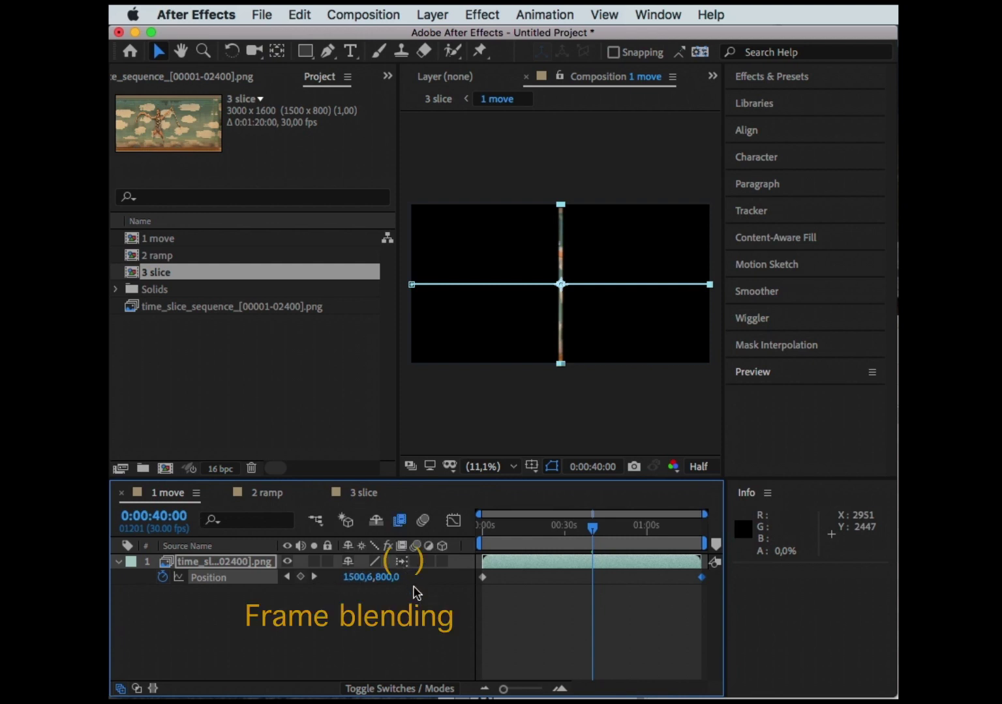
{"action": "left_click", "coordinate": [364, 492]}
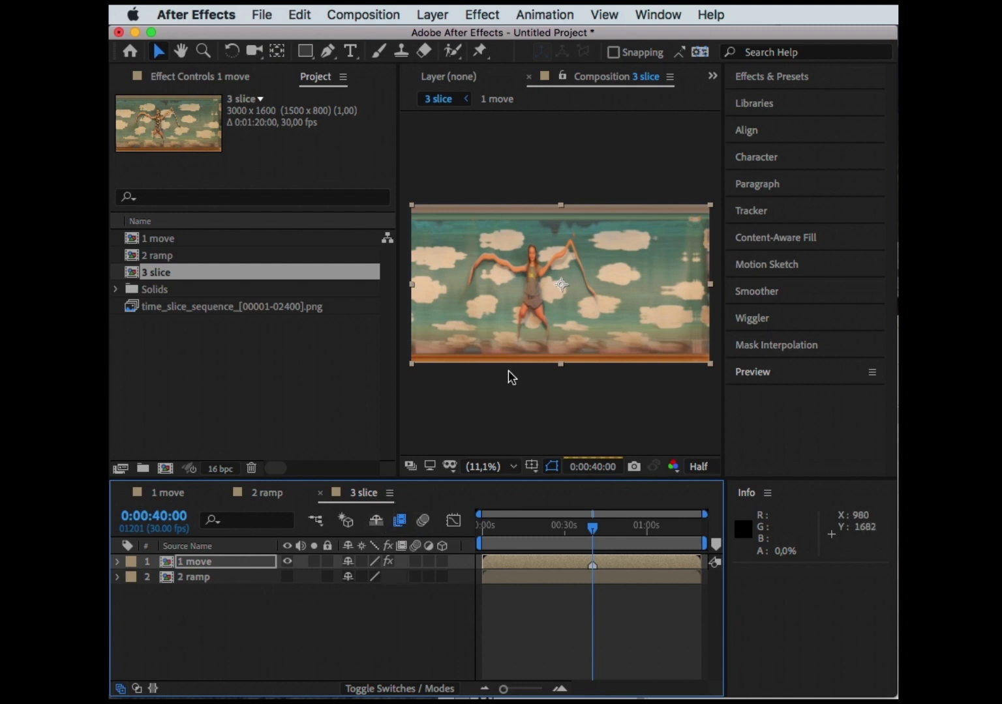
Save the current frame of 3 slice as a PNG file with Best Settings and render it.
{"action": "left_click", "coordinate": [260, 563]}
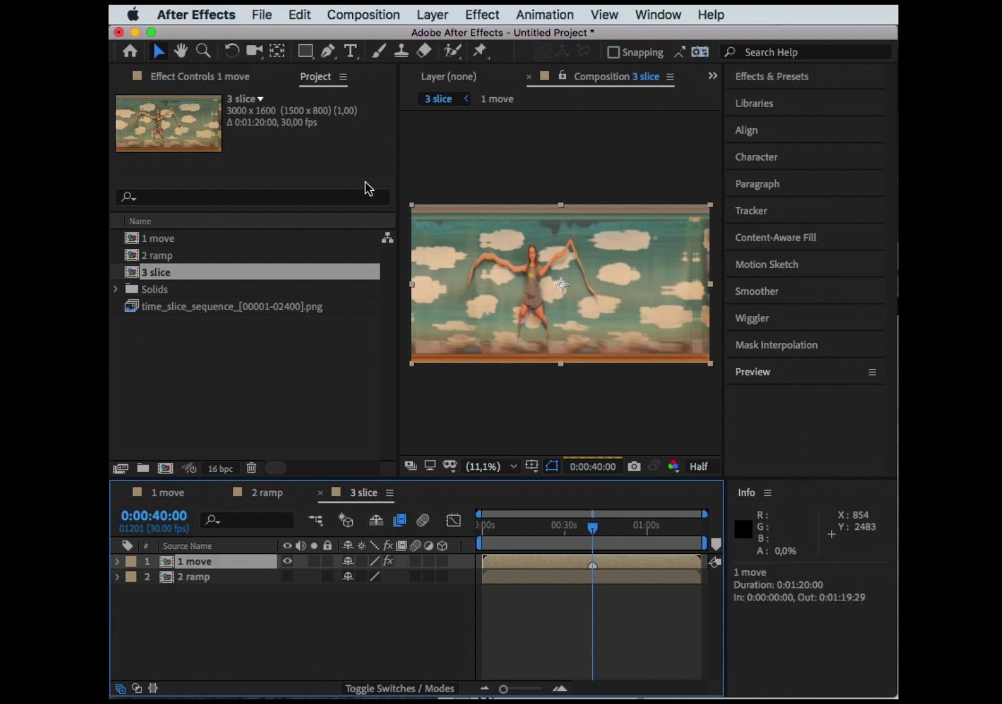
{"action": "left_click", "coordinate": [386, 14]}
{"action": "mouse_move", "coordinate": [413, 222]}
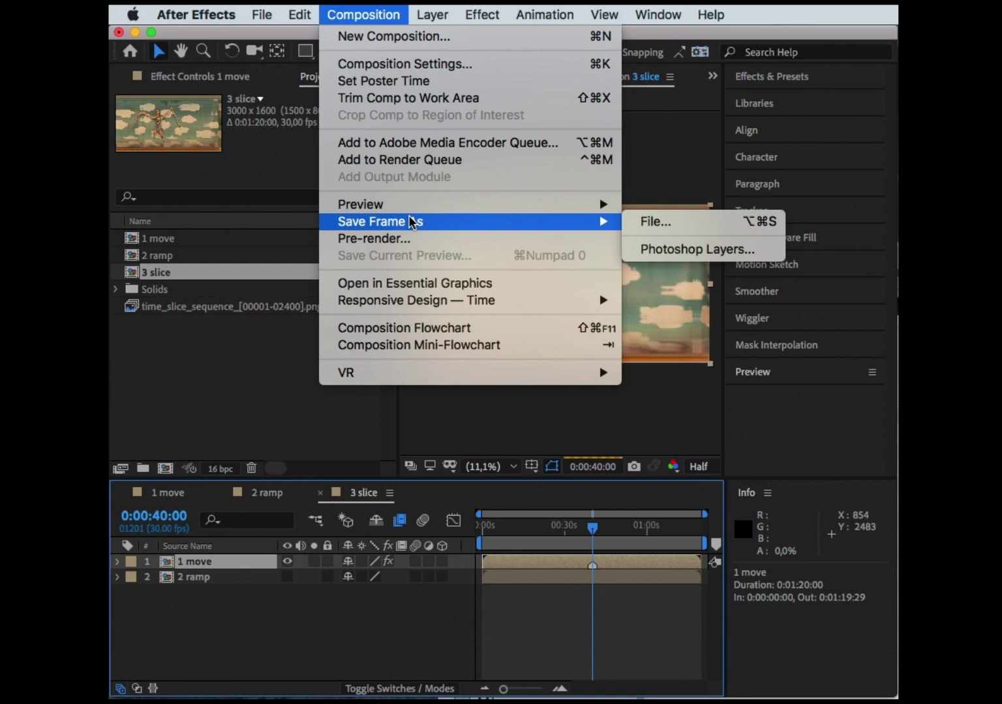
{"action": "left_click", "coordinate": [648, 233]}
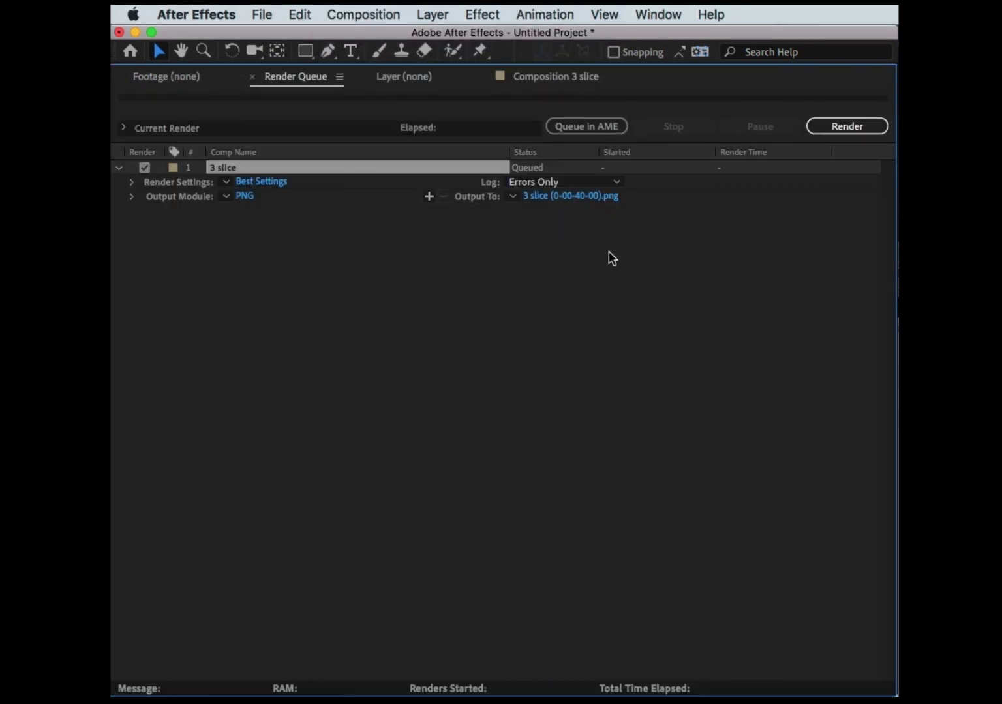
{"action": "left_click", "coordinate": [829, 131]}
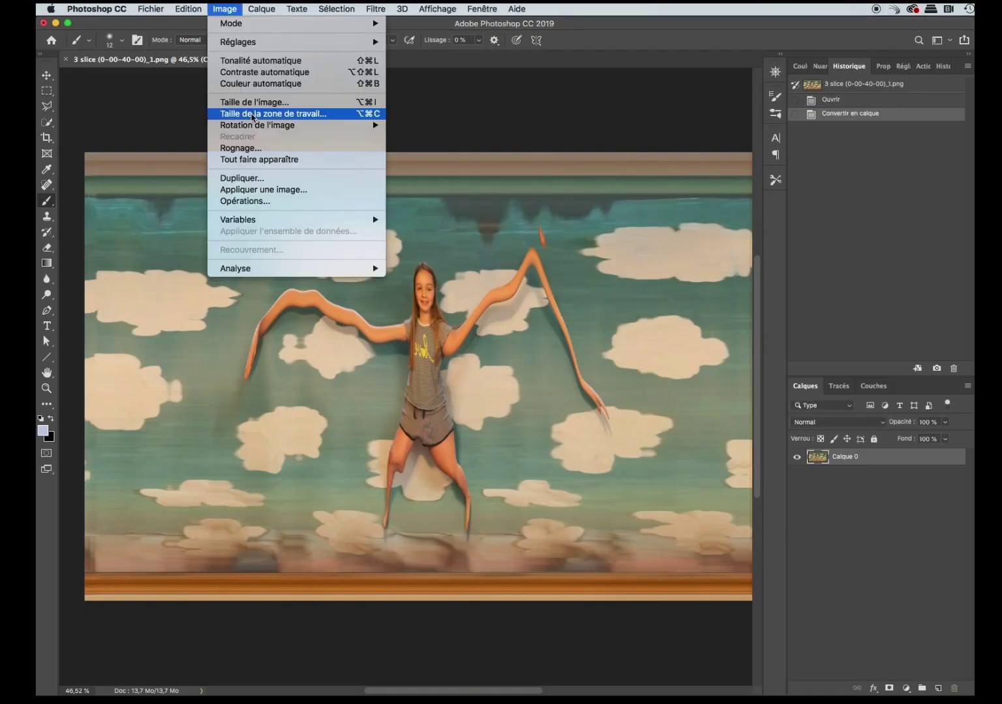
Switch to Photoshop and open the canvas size settings for the rendered 3 slice image.
{"action": "left_click", "coordinate": [252, 115]}
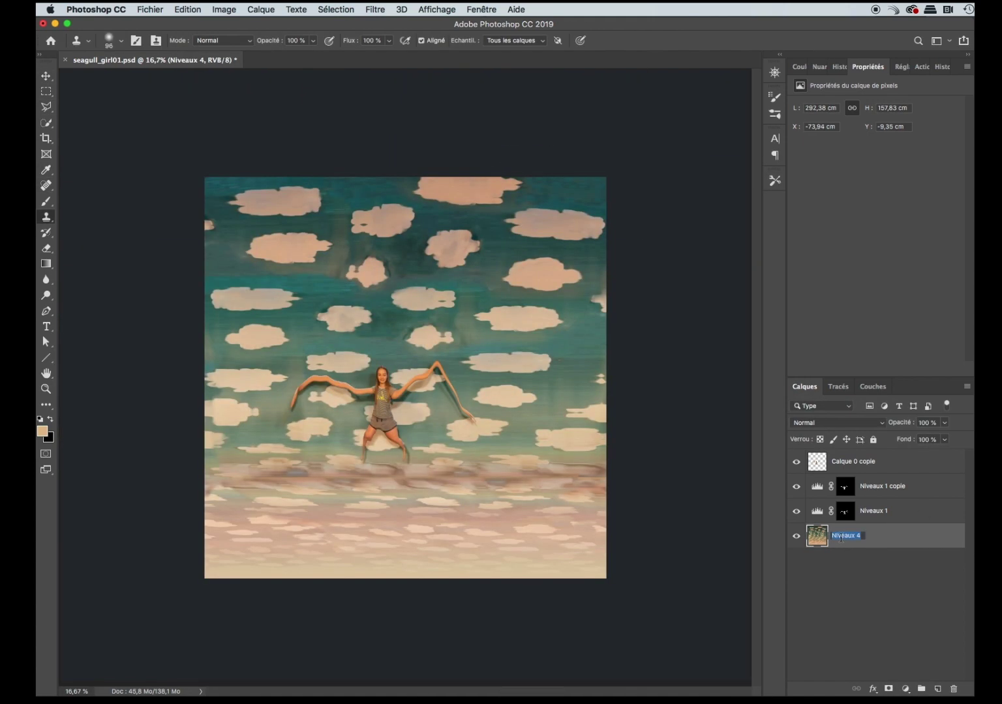
Rename the bottom image layer sky, the top layer girl, and the two levels layers shadow1 and shadow2.
{"action": "type", "text": "sky"}
{"action": "key", "text": "Return"}
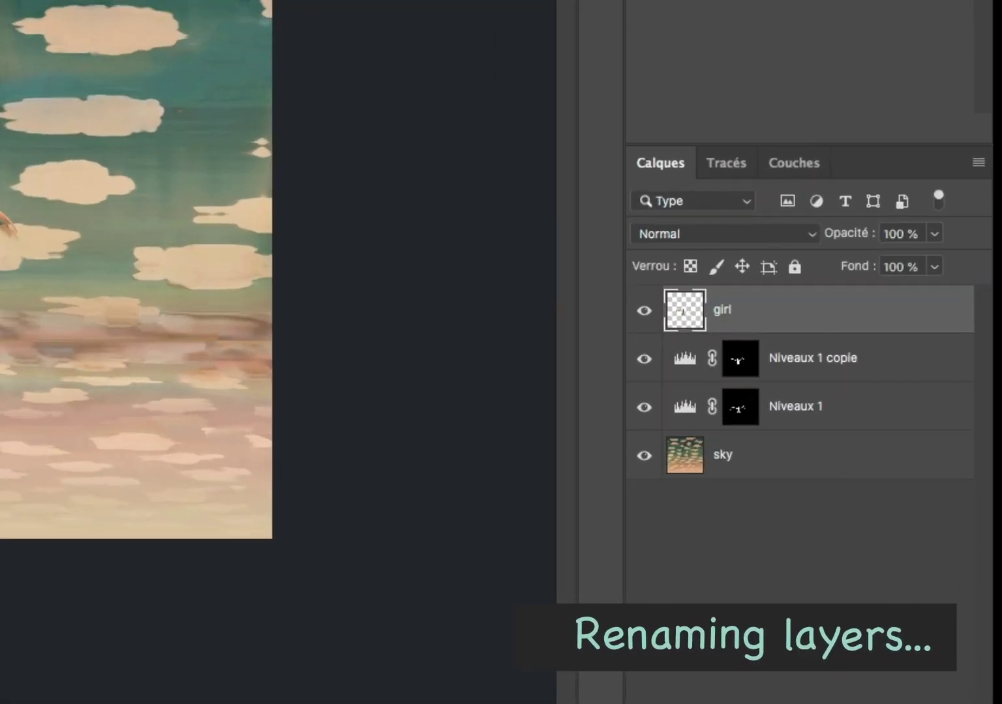
{"action": "double_click", "coordinate": [882, 486]}
{"action": "type", "text": "shadow1"}
{"action": "left_click", "coordinate": [788, 358]}
{"action": "type", "text": "d"}
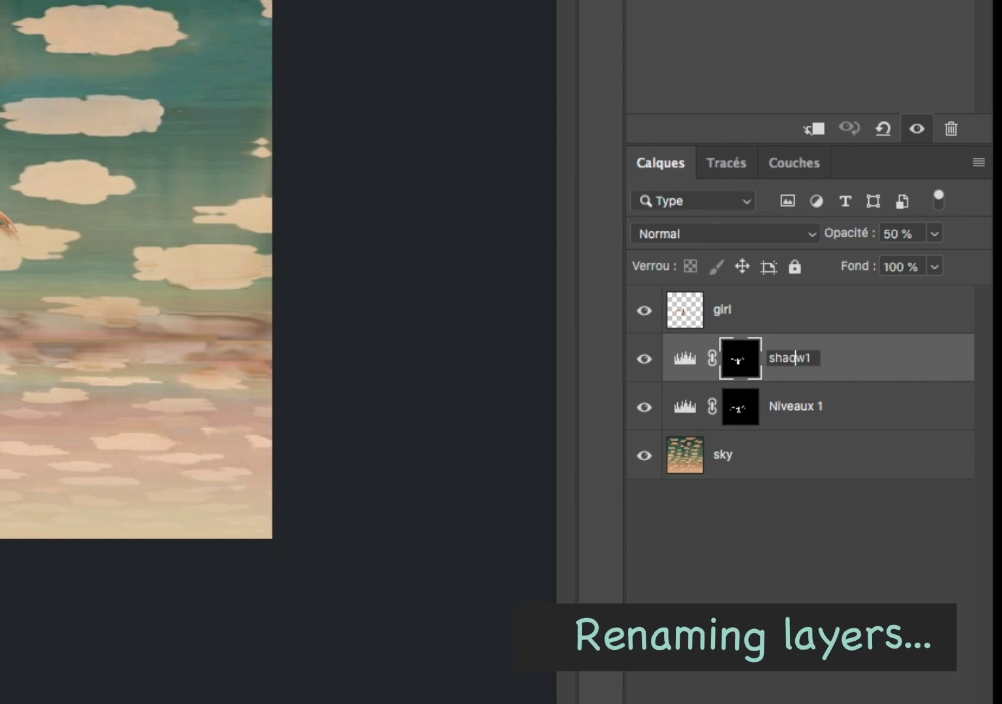
{"action": "double_click", "coordinate": [797, 407]}
{"action": "type", "text": "shadow2"}
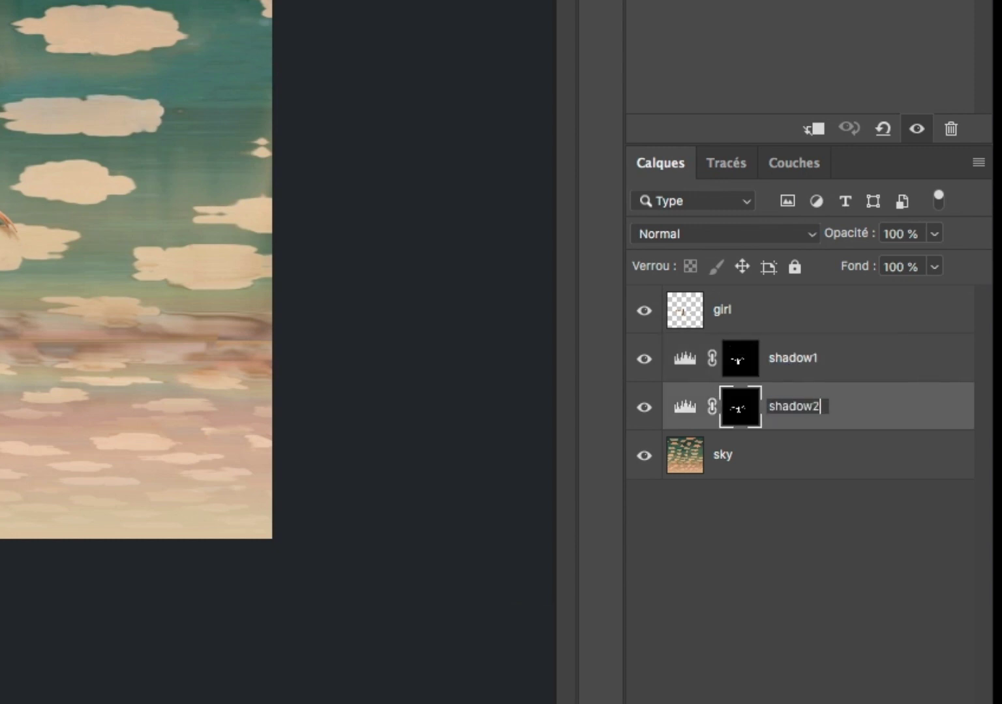
Isolate sky, show shadow2, shadow1 and girl again one by one, and shift the girl with her shadows to test the layer separation.
{"action": "left_click", "coordinate": [644, 455], "text": "alt"}
{"action": "left_click", "coordinate": [643, 407]}
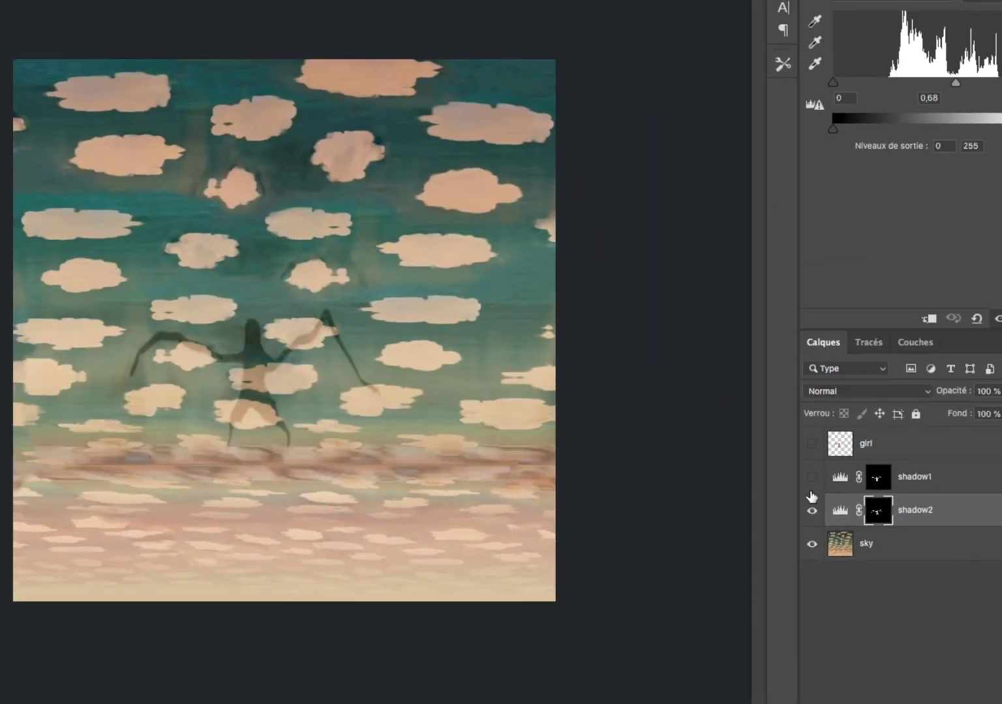
{"action": "left_click", "coordinate": [643, 358]}
{"action": "left_click", "coordinate": [643, 310]}
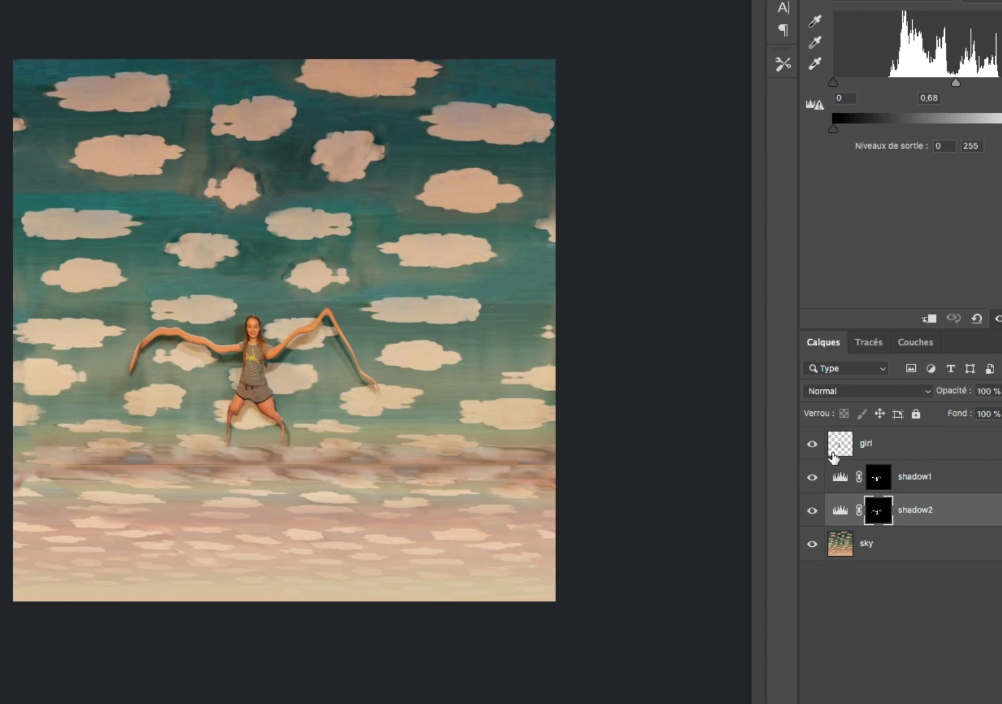
{"action": "left_click", "coordinate": [834, 456], "text": "shift"}
{"action": "left_click_drag", "start_coordinate": [302, 353], "coordinate": [387, 416]}
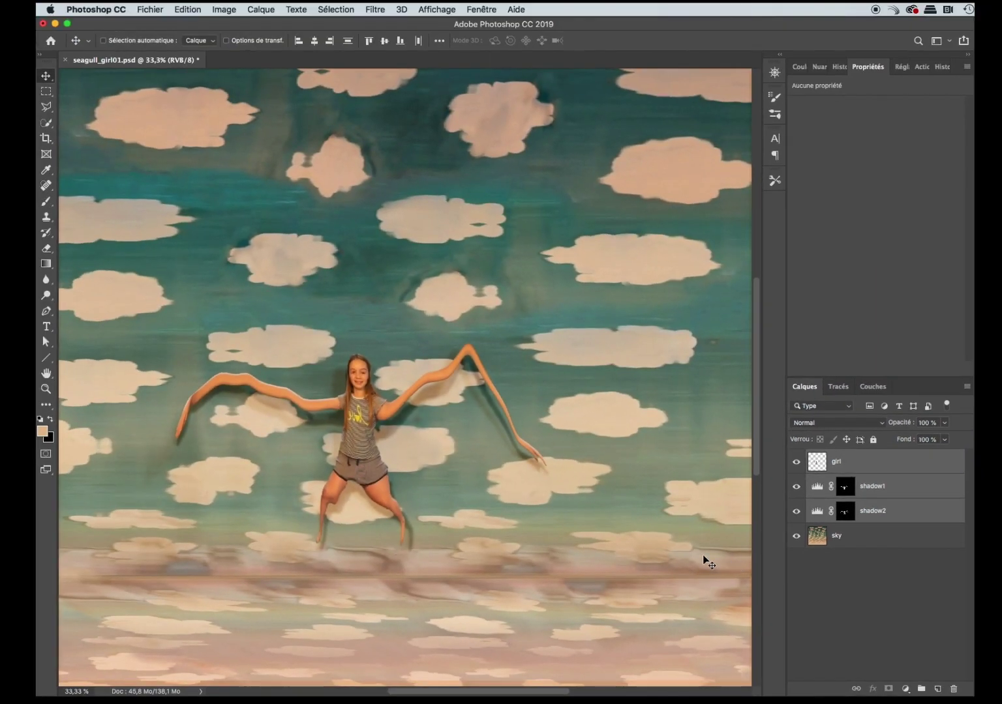
Save the layered Photoshop document seagull_girl01.psd.
{"action": "left_click", "coordinate": [150, 9]}
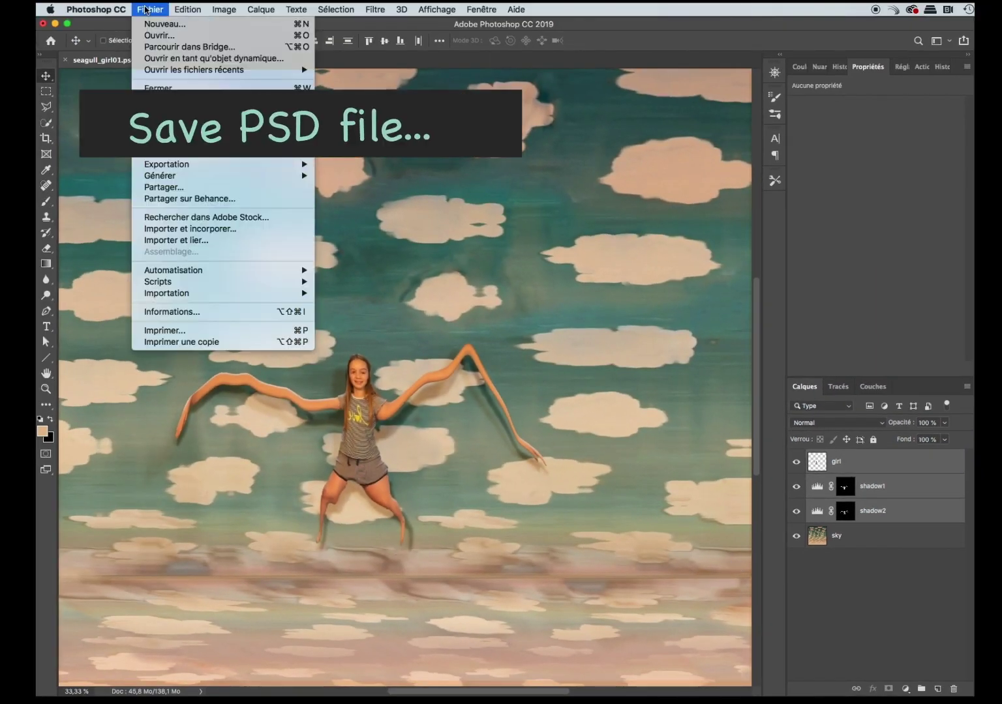
{"action": "key", "text": "super+s"}
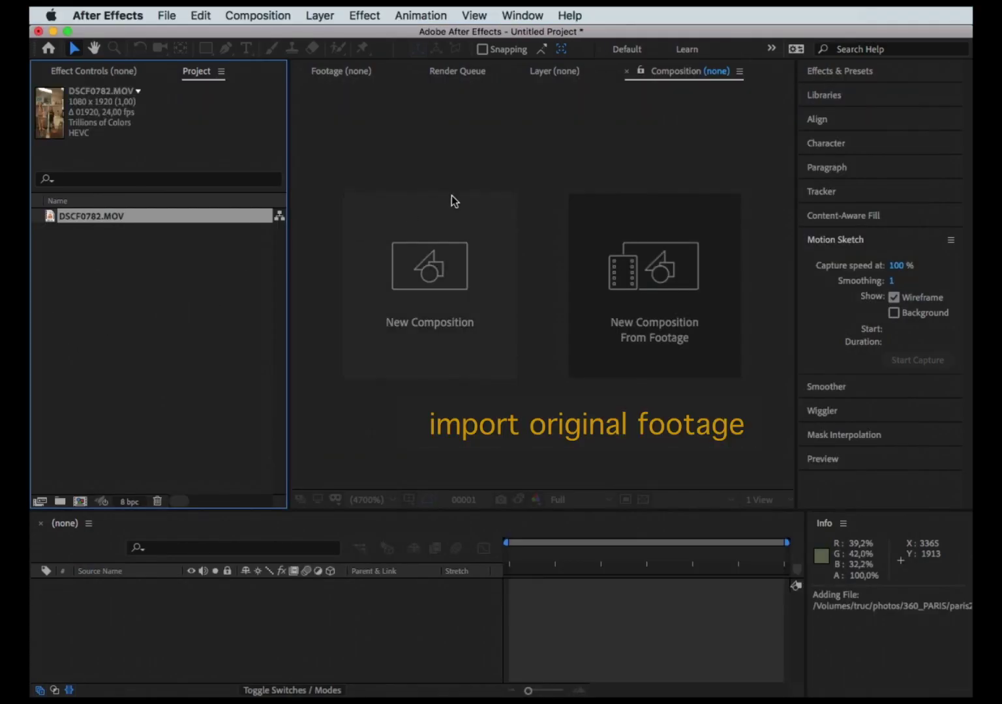
Import seagull_girl01.psd from the making_of folder into the After Effects project as a composition with editable layer styles.
{"action": "key", "text": "super+Tab"}
{"action": "left_click", "coordinate": [547, 134]}
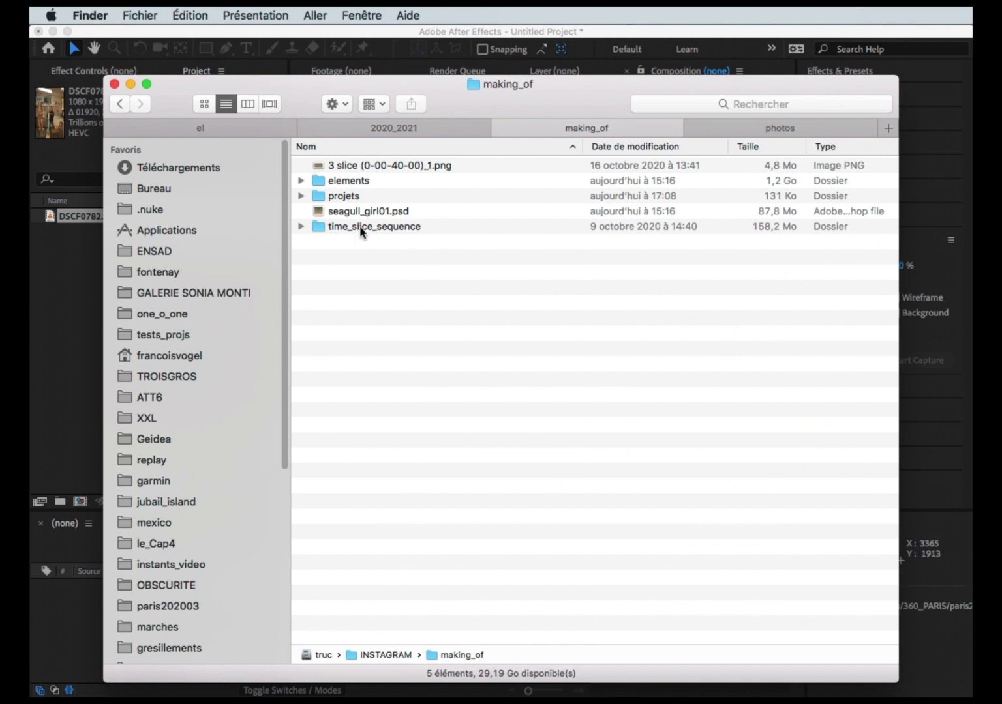
{"action": "left_click_drag", "start_coordinate": [368, 217], "coordinate": [78, 326]}
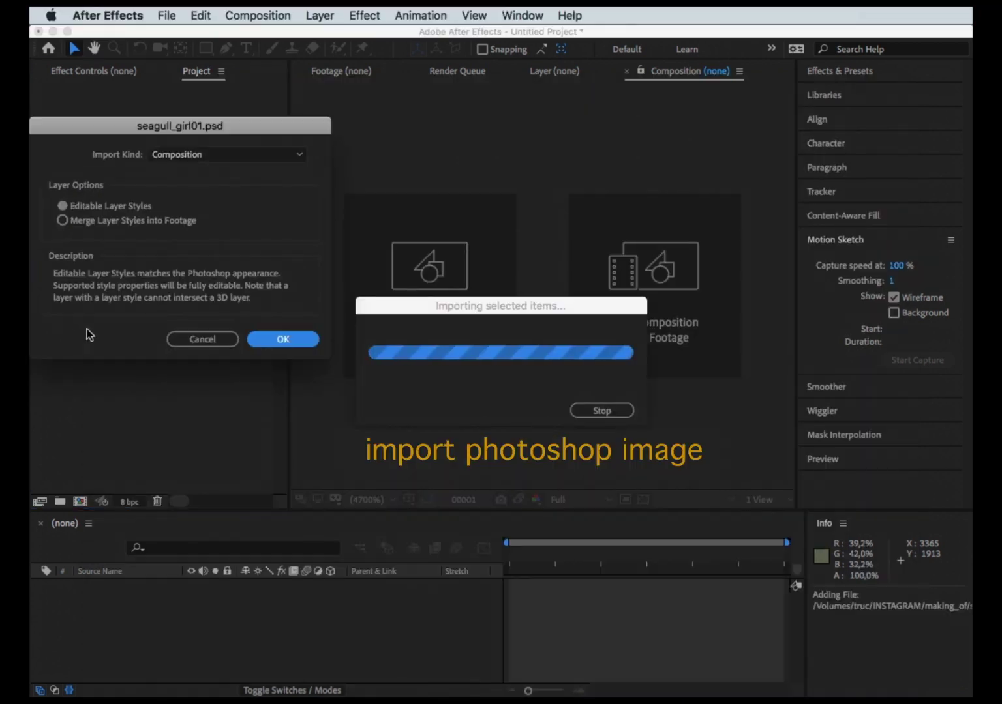
{"action": "left_click", "coordinate": [261, 340]}
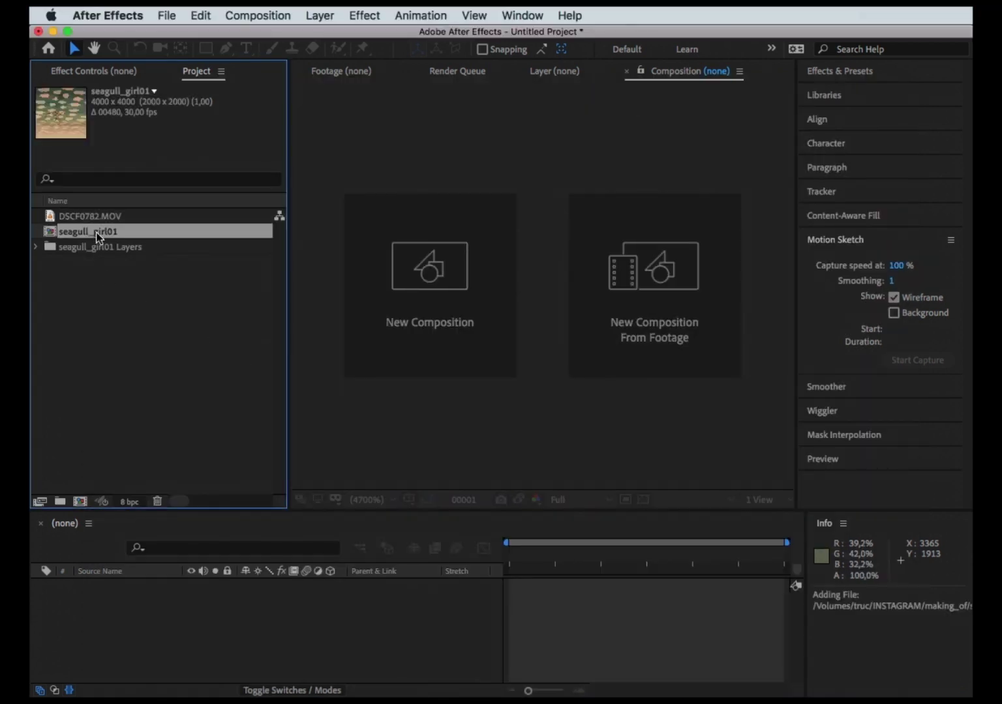
Add DSCF0782.MOV as the top layer of the seagull_girl01 composition and set its time stretch factor to 20%.
{"action": "double_click", "coordinate": [96, 232]}
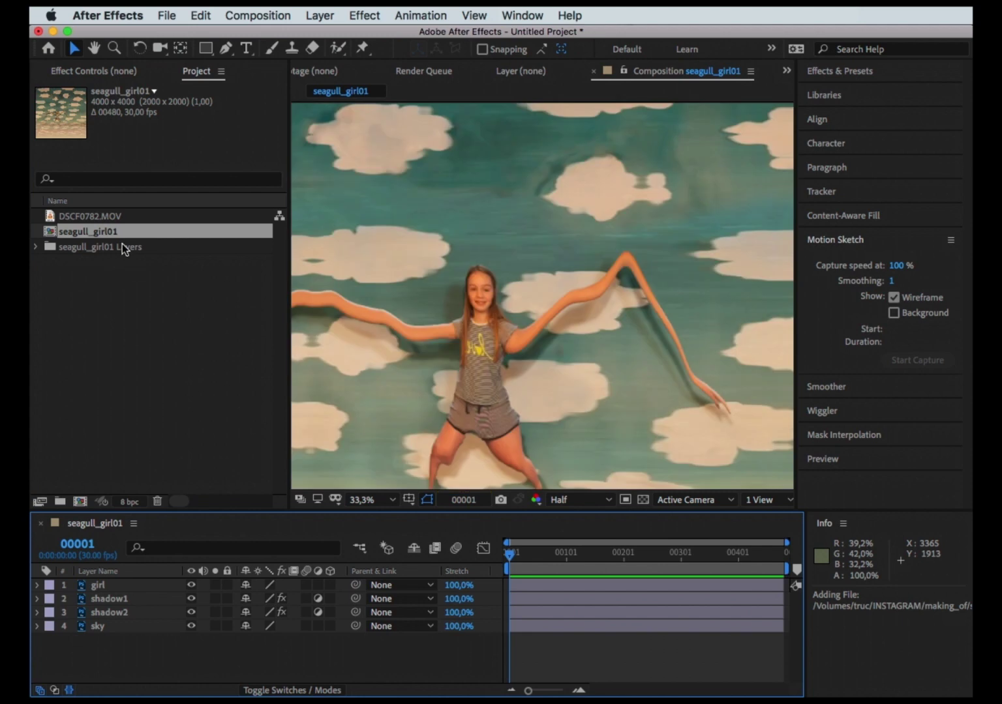
{"action": "left_click", "coordinate": [108, 216]}
{"action": "left_click_drag", "start_coordinate": [154, 583], "coordinate": [152, 578]}
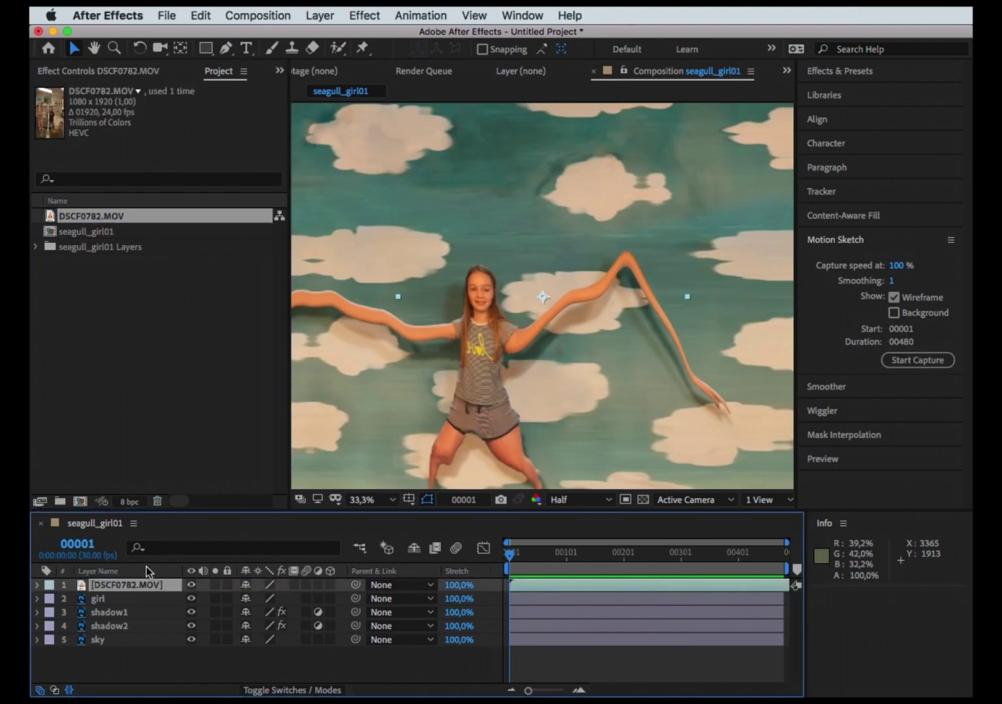
{"action": "left_click", "coordinate": [460, 585]}
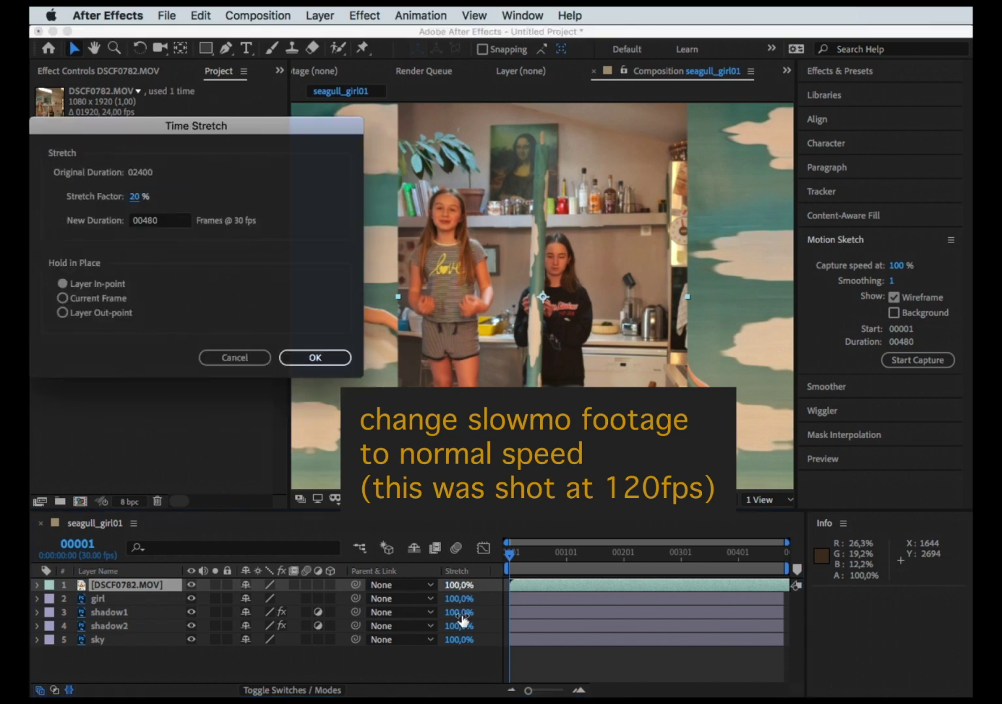
{"action": "key", "text": "Return"}
At frame 75, draw a rectangular mask on DSCF0782.MOV around the girl standing on the chair.
{"action": "left_click_drag", "start_coordinate": [521, 563], "coordinate": [552, 556]}
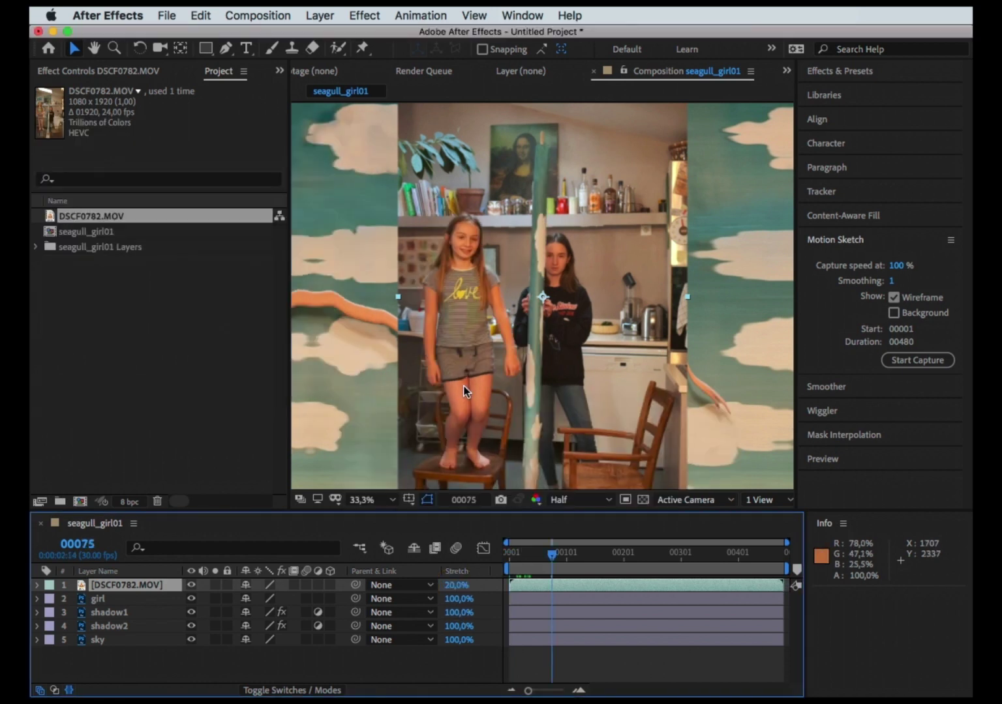
{"action": "left_click", "coordinate": [210, 49]}
{"action": "key", "text": "grave"}
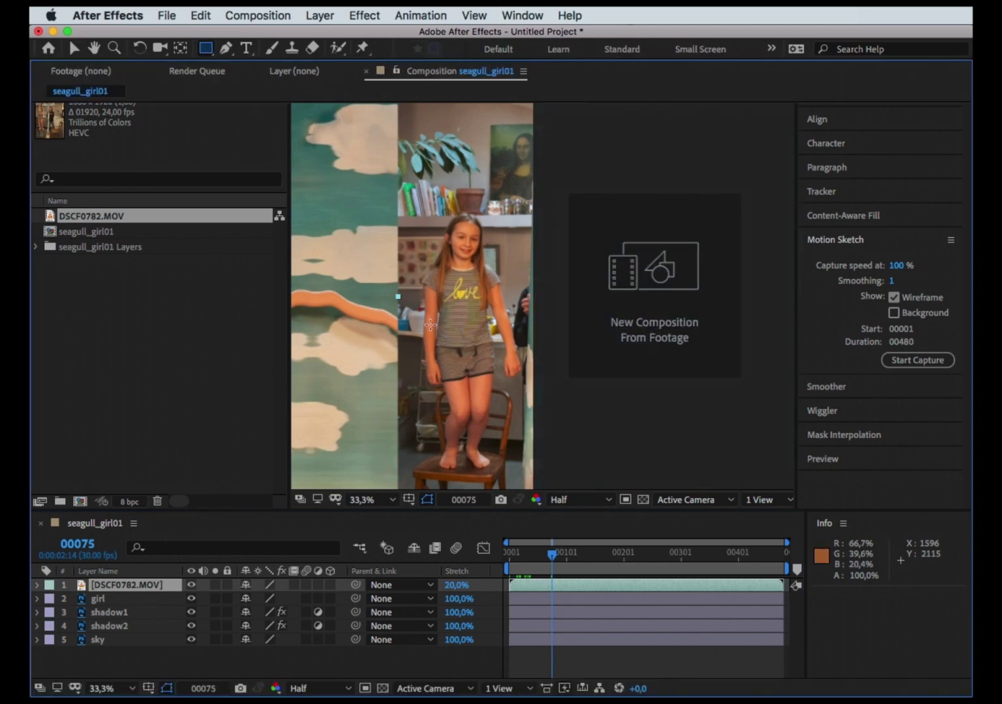
{"action": "left_click_drag", "start_coordinate": [334, 120], "coordinate": [496, 661]}
{"action": "key", "text": "v"}
{"action": "key", "text": "grave"}
At frame 190, move the masked DSCF0782.MOV layer beside the stretched girl, to about 1703, 2240.
{"action": "left_click_drag", "start_coordinate": [552, 564], "coordinate": [617, 572]}
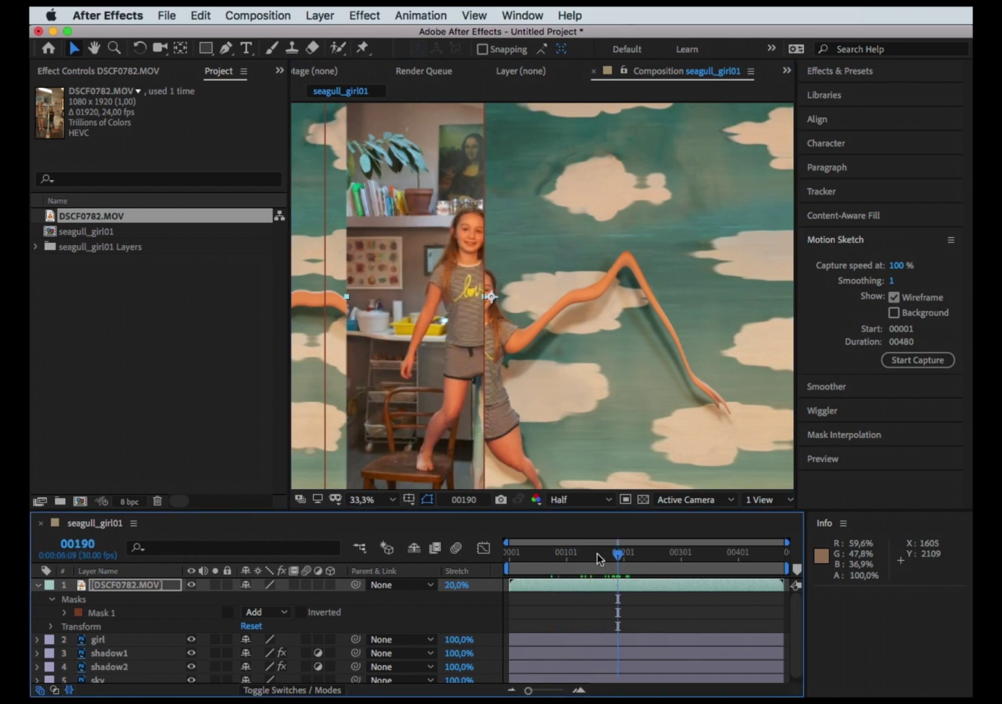
{"action": "left_click_drag", "start_coordinate": [434, 407], "coordinate": [427, 431]}
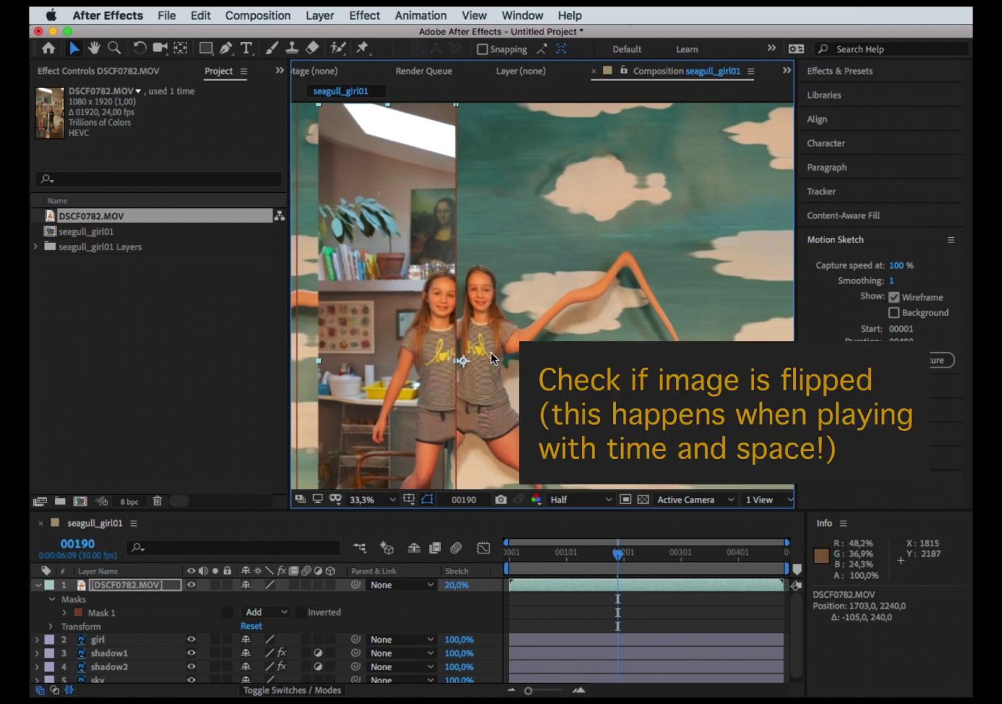
Parent the girl, shadow1 and shadow2 layers to the sky layer.
{"action": "left_click", "coordinate": [142, 641]}
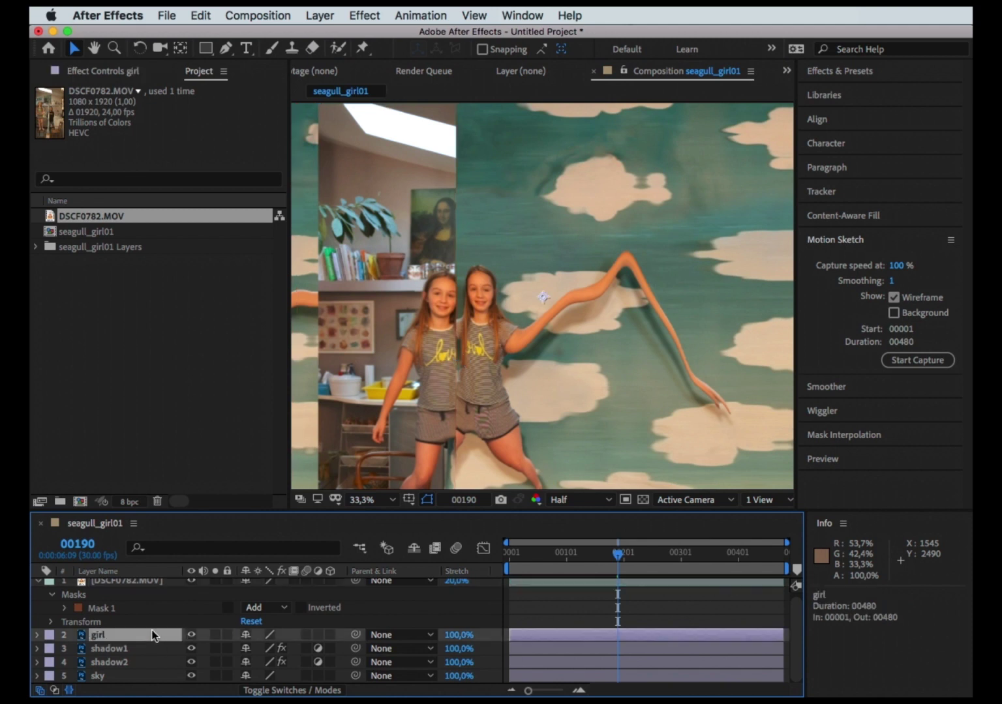
{"action": "left_click", "coordinate": [140, 663], "text": "shift"}
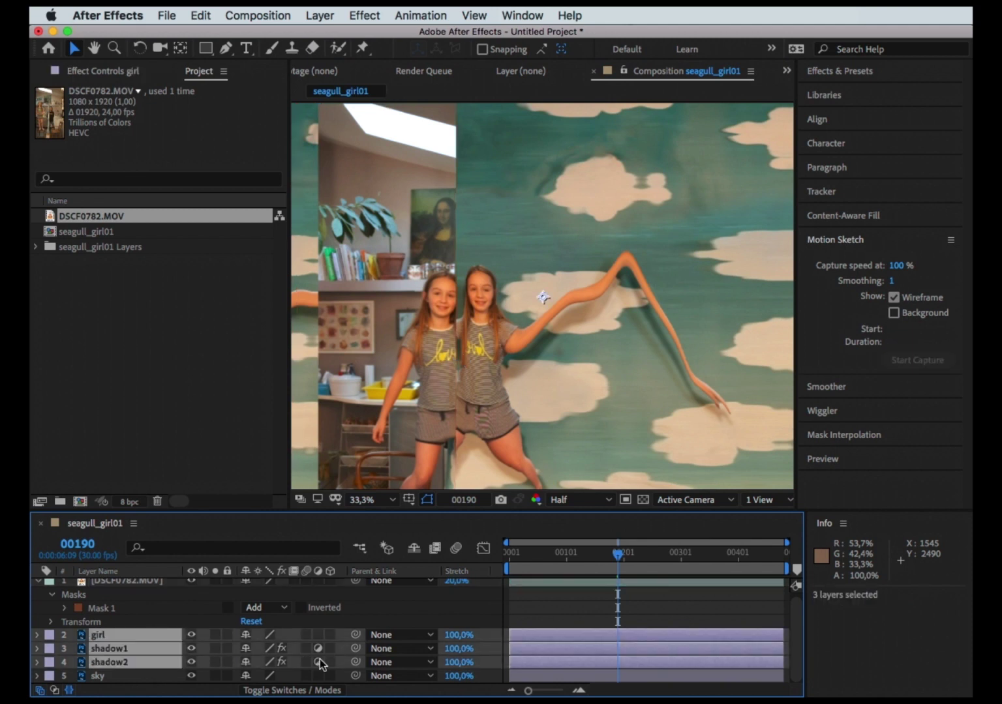
{"action": "left_click_drag", "start_coordinate": [181, 673], "coordinate": [175, 677]}
Flip the sky layer and its linked layers horizontally by setting the sky's scale to -100, 100%.
{"action": "left_click", "coordinate": [171, 678]}
{"action": "key", "text": "s"}
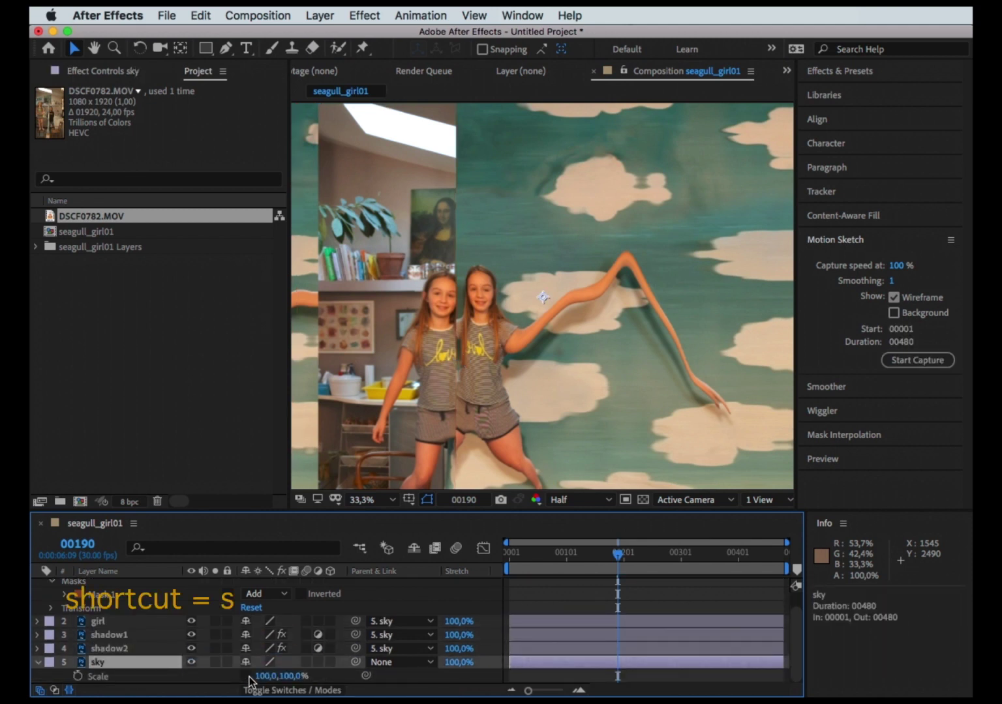
{"action": "type", "text": "-100"}
{"action": "key", "text": "Return"}
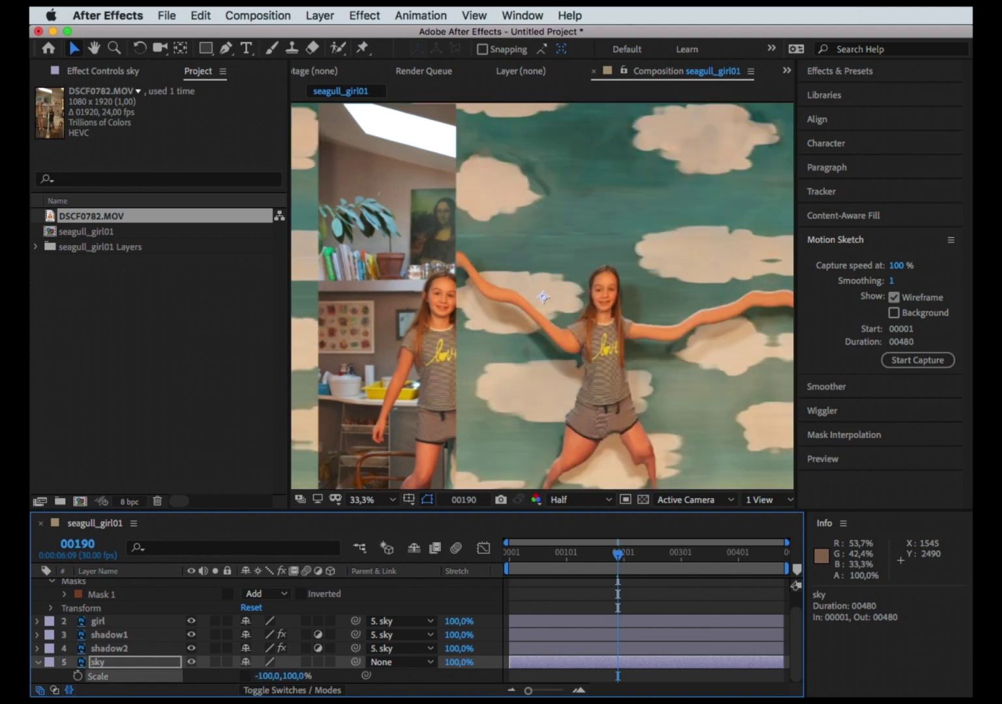
At frame 190, align the girl in DSCF0782.MOV with the flipped stretched girl, placing the layer at 2299, 2216.
{"action": "scroll", "coordinate": [110, 613], "scroll_direction": "up", "scroll_amount": 2}
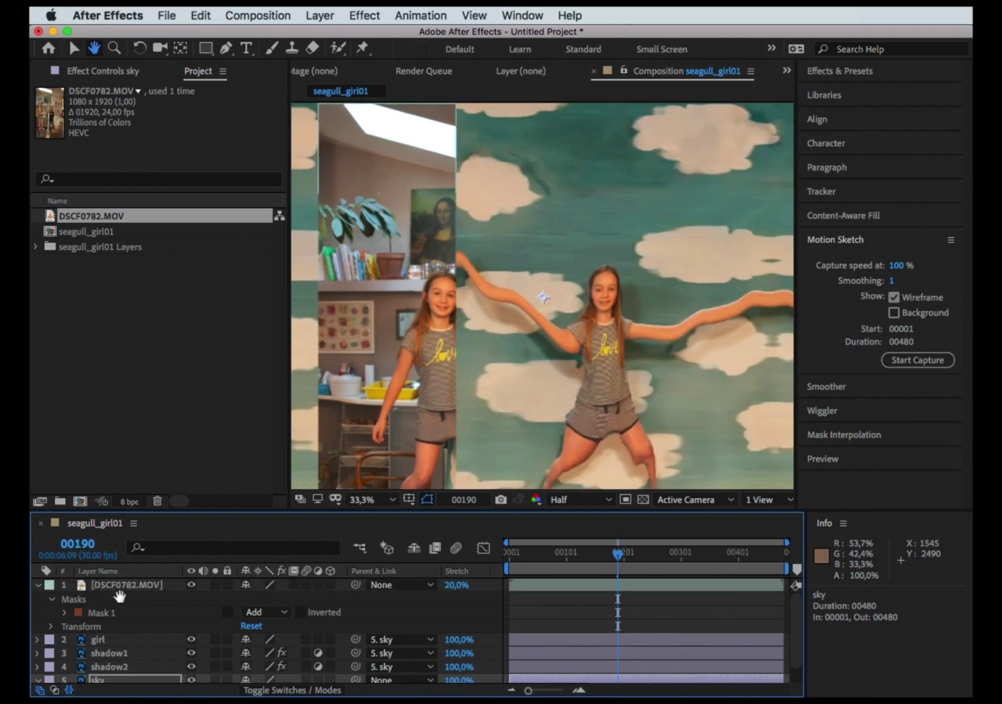
{"action": "left_click", "coordinate": [125, 585]}
{"action": "left_click_drag", "start_coordinate": [383, 406], "coordinate": [537, 400]}
{"action": "key", "text": "grave"}
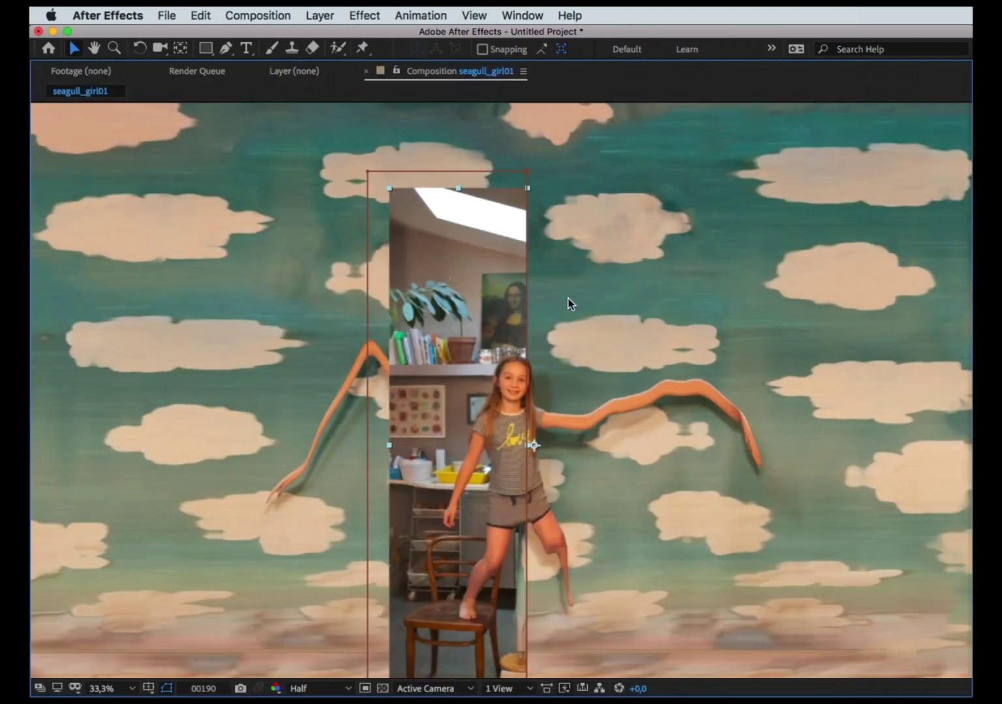
{"action": "scroll", "coordinate": [568, 298], "scroll_direction": "up", "scroll_amount": 3}
{"action": "left_click_drag", "start_coordinate": [568, 298], "coordinate": [523, 311]}
{"action": "key", "text": "v"}
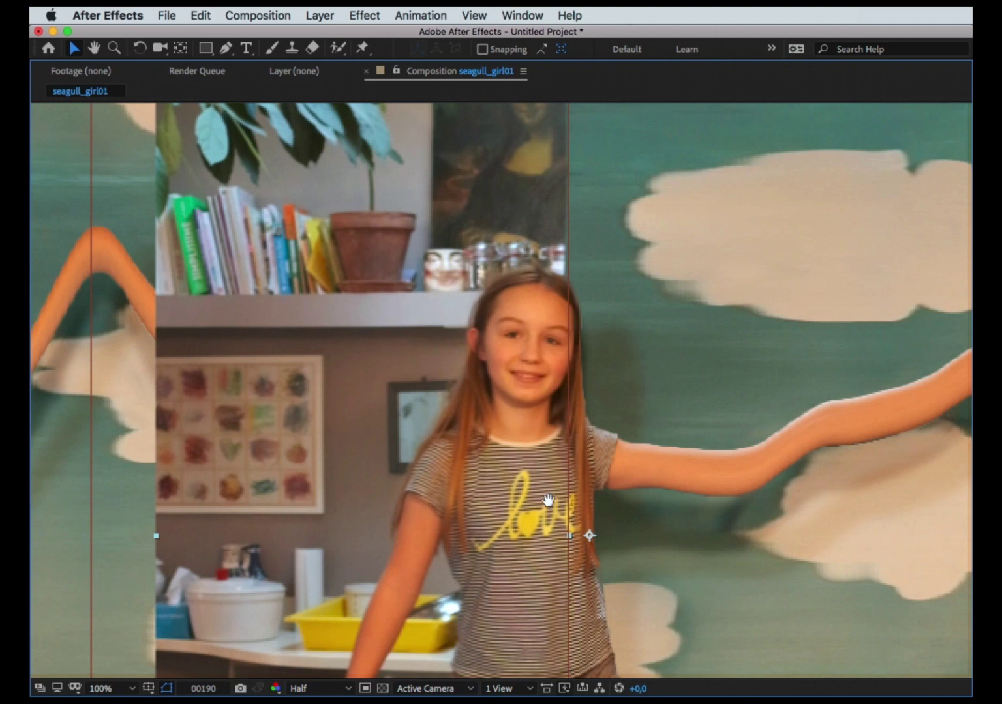
{"action": "left_click_drag", "start_coordinate": [547, 502], "coordinate": [527, 300]}
{"action": "key", "text": "comma"}
{"action": "key", "text": "comma"}
{"action": "key", "text": "grave"}
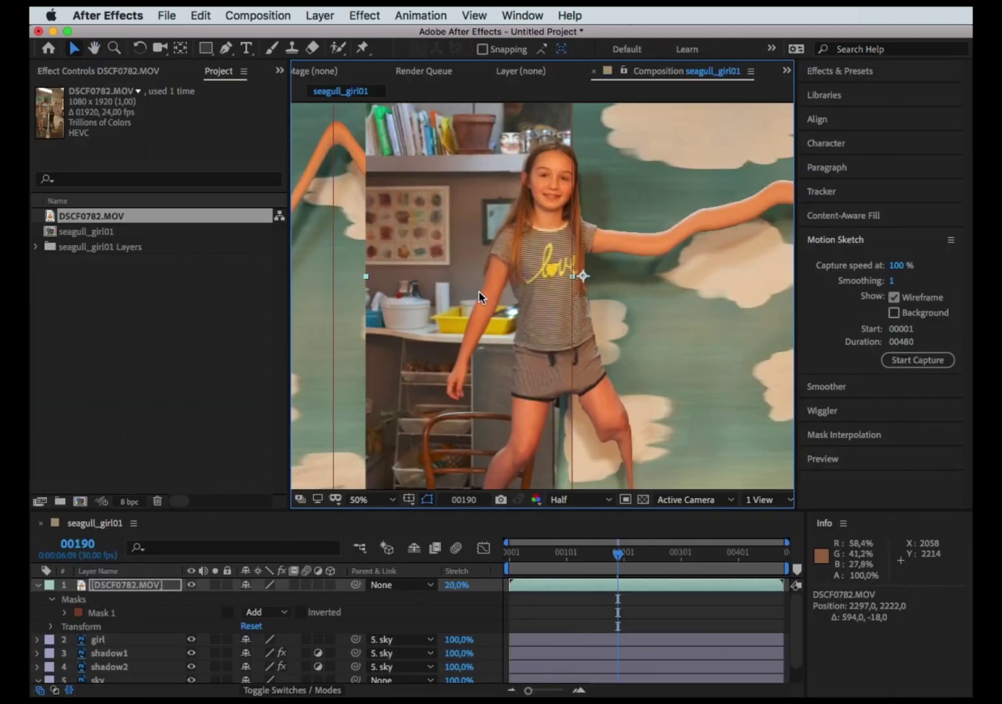
Start animating the position of DSCF0782.MOV at frame 190 and move the layer horizontally to 3153, 2216 at frame 94.
{"action": "key", "text": "p"}
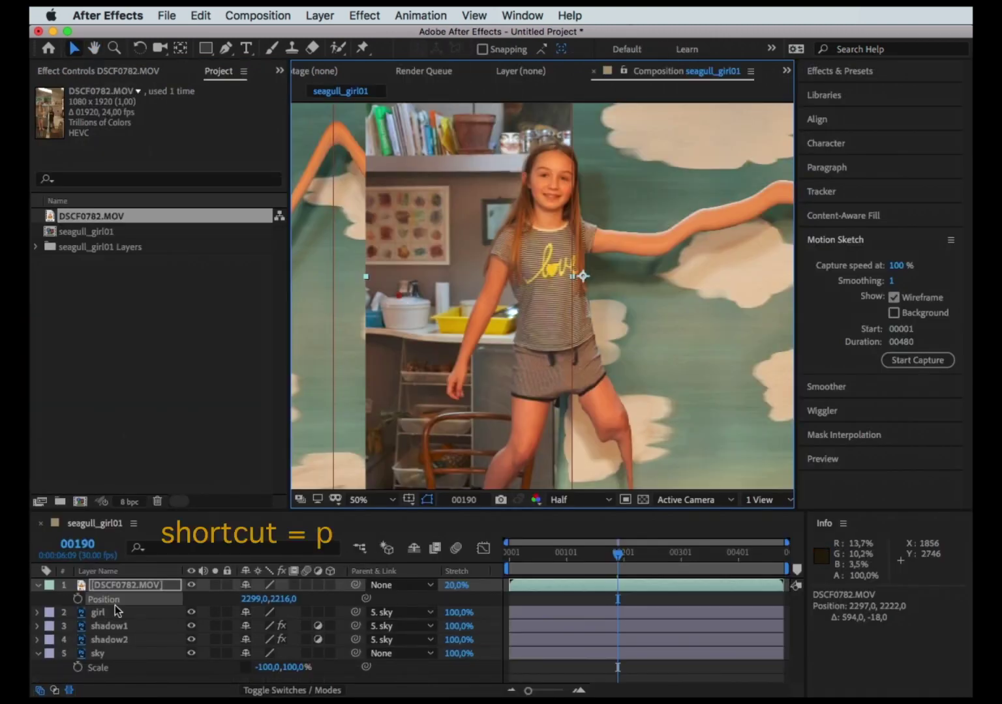
{"action": "left_click", "coordinate": [79, 599]}
{"action": "left_click_drag", "start_coordinate": [595, 571], "coordinate": [552, 528]}
{"action": "key", "text": "z"}
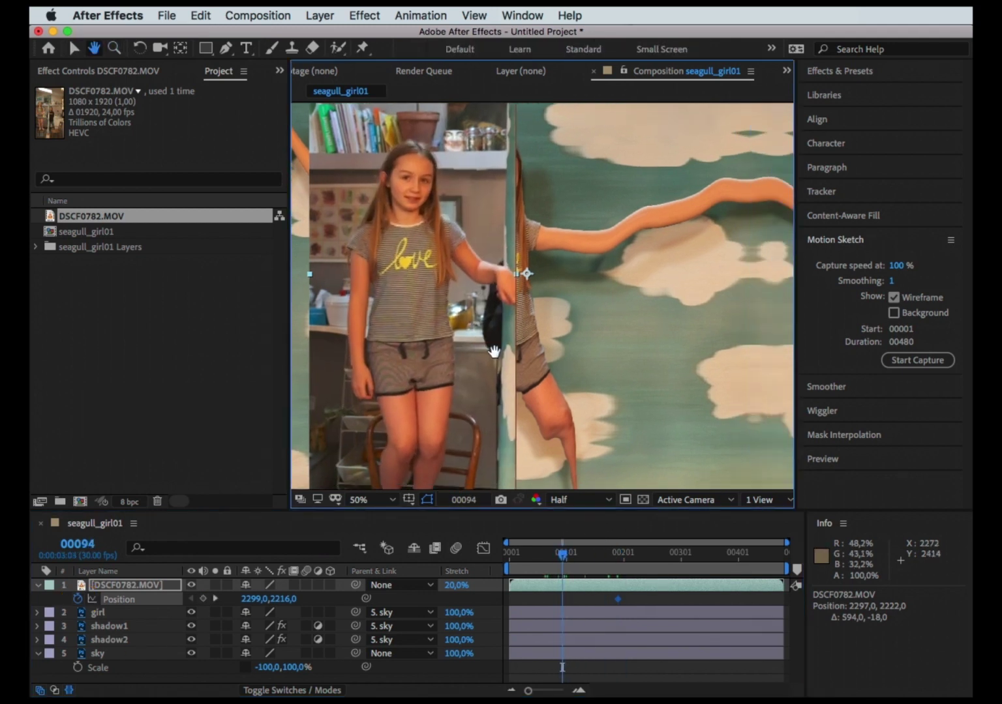
{"action": "key", "text": "v"}
{"action": "scroll", "coordinate": [406, 384], "scroll_direction": "down", "scroll_amount": 1}
{"action": "left_click_drag", "start_coordinate": [420, 378], "coordinate": [577, 389]}
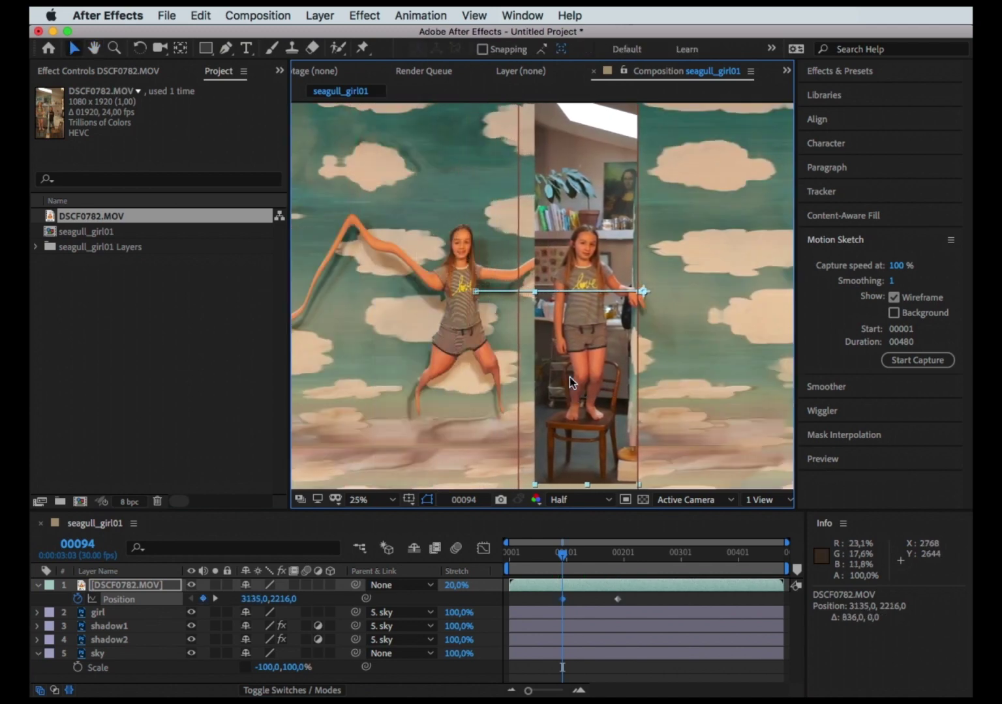
{"action": "scroll", "coordinate": [570, 377], "scroll_direction": "up", "scroll_amount": 1}
{"action": "key", "text": "h"}
{"action": "left_click_drag", "start_coordinate": [639, 285], "coordinate": [523, 379]}
{"action": "key", "text": "v"}
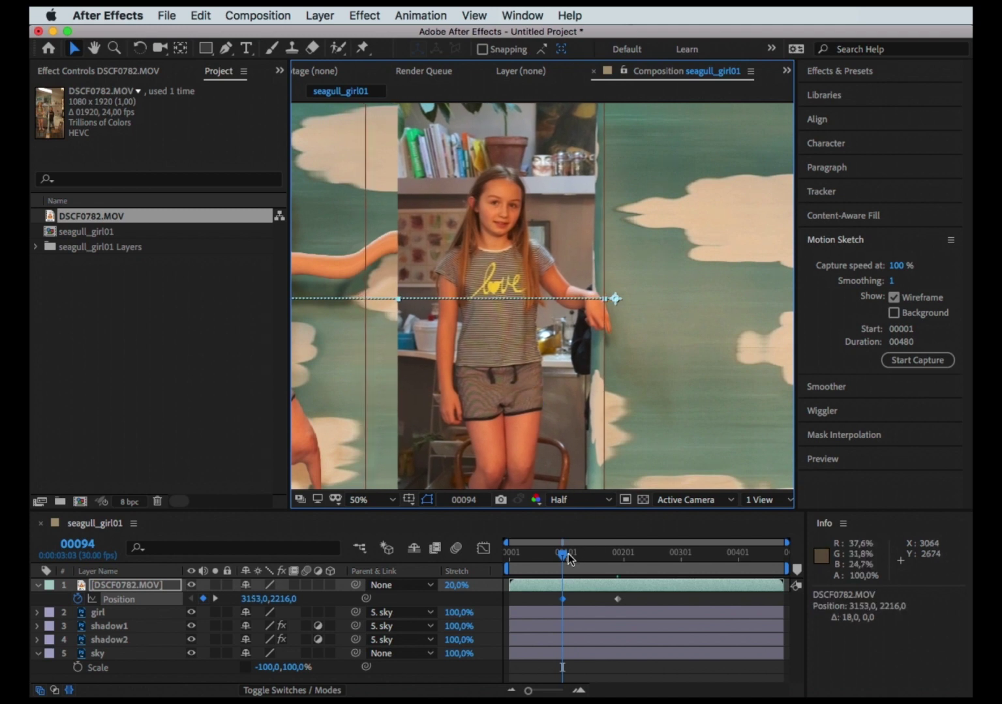
Play back the footage movement from about frame 113 to check its alignment with the stretched arm.
{"action": "left_click_drag", "start_coordinate": [567, 558], "coordinate": [574, 555]}
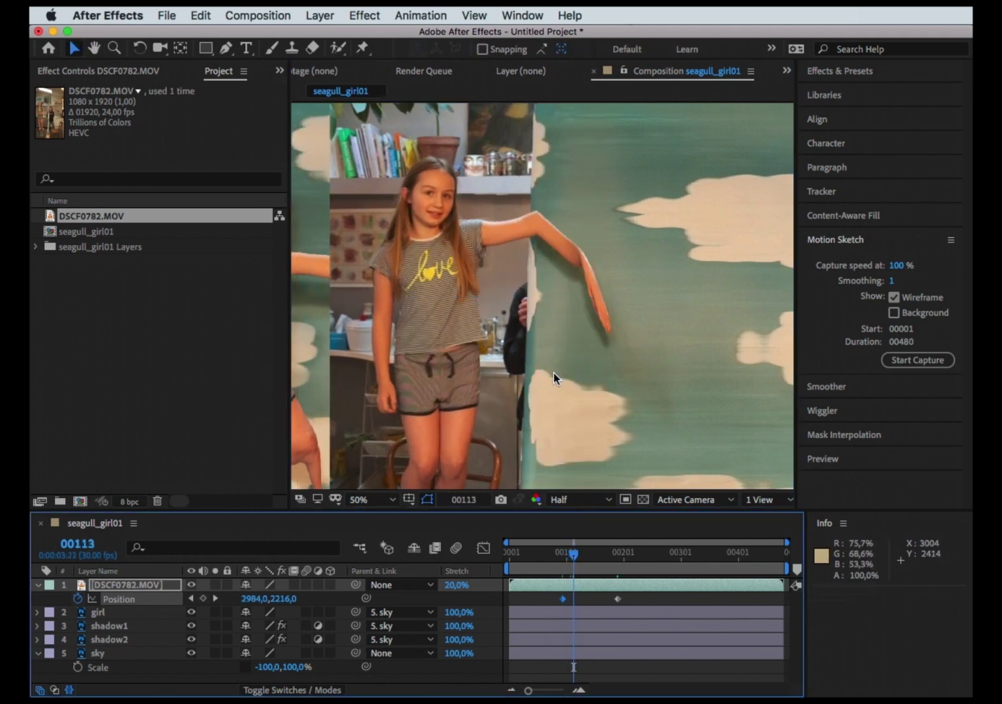
{"action": "key", "text": "space"}
{"action": "scroll", "coordinate": [578, 384], "scroll_direction": "down", "scroll_amount": 1}
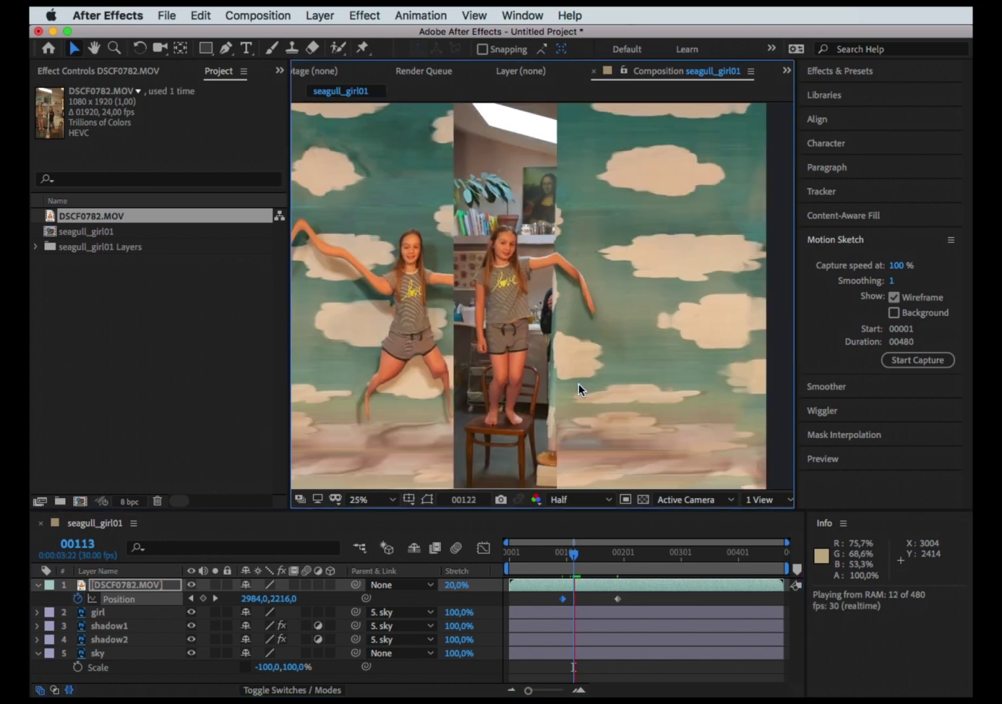
{"action": "key", "text": "space"}
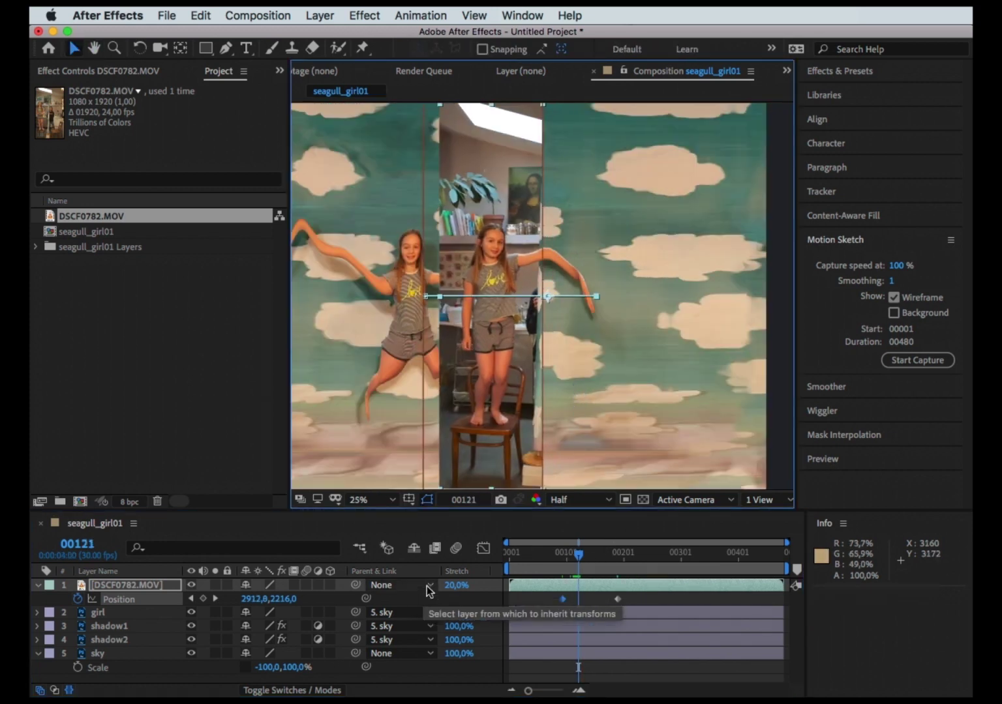
Using the speed graph, extend the movement at constant speed by placing DSCF0782.MOV at 1387, 2216 on frame 294 and 979, 2216 on frame 341.
{"action": "left_click", "coordinate": [483, 548]}
{"action": "left_click", "coordinate": [604, 554]}
{"action": "left_click_drag", "start_coordinate": [604, 558], "coordinate": [626, 558]}
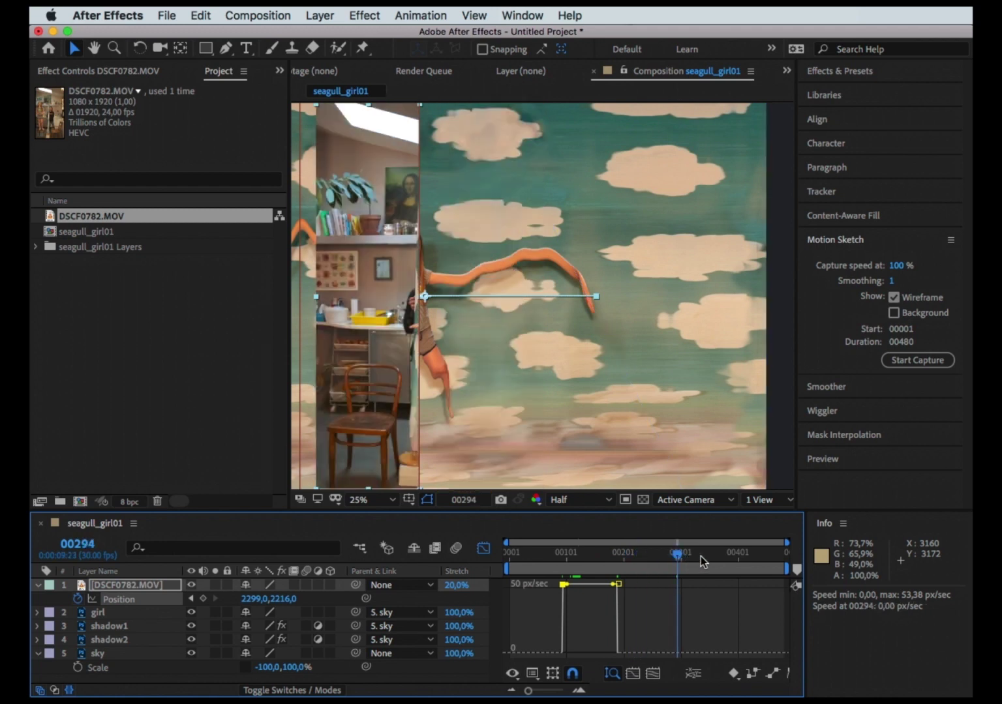
{"action": "key", "text": "h"}
{"action": "left_click_drag", "start_coordinate": [554, 375], "coordinate": [692, 403]}
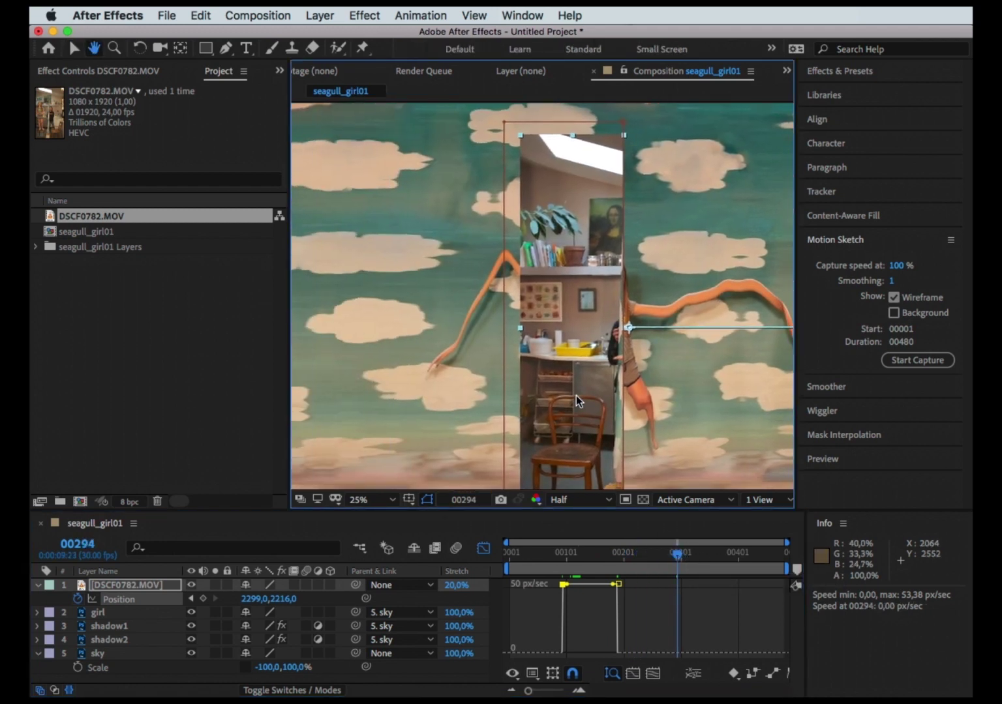
{"action": "key", "text": "v"}
{"action": "left_click_drag", "start_coordinate": [573, 395], "coordinate": [385, 382]}
{"action": "left_click", "coordinate": [702, 557]}
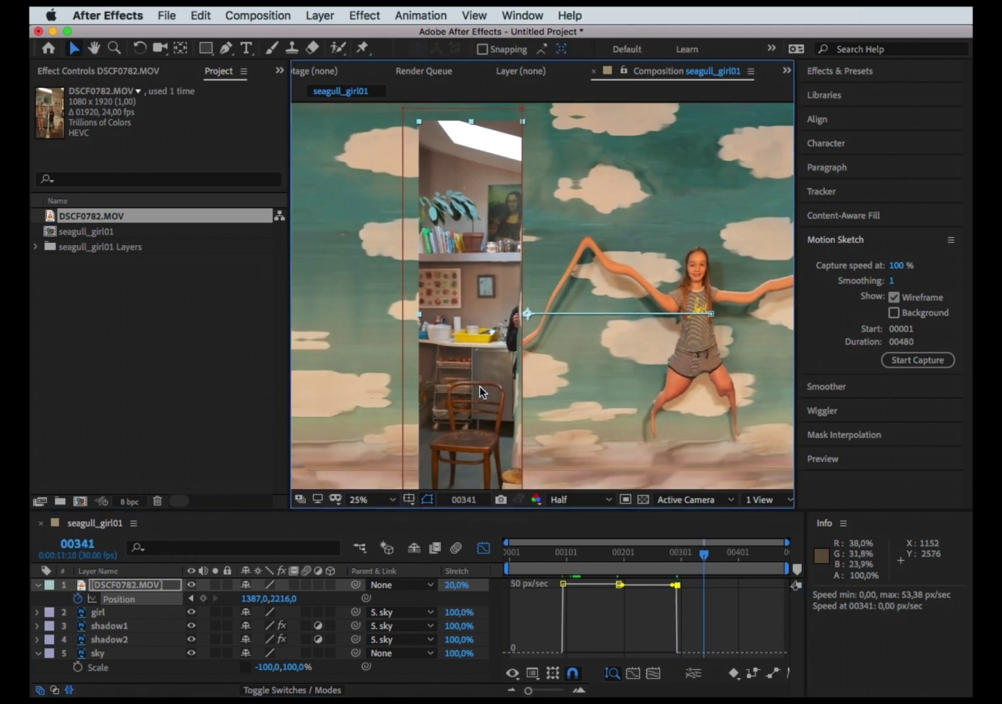
{"action": "left_click_drag", "start_coordinate": [479, 387], "coordinate": [396, 378]}
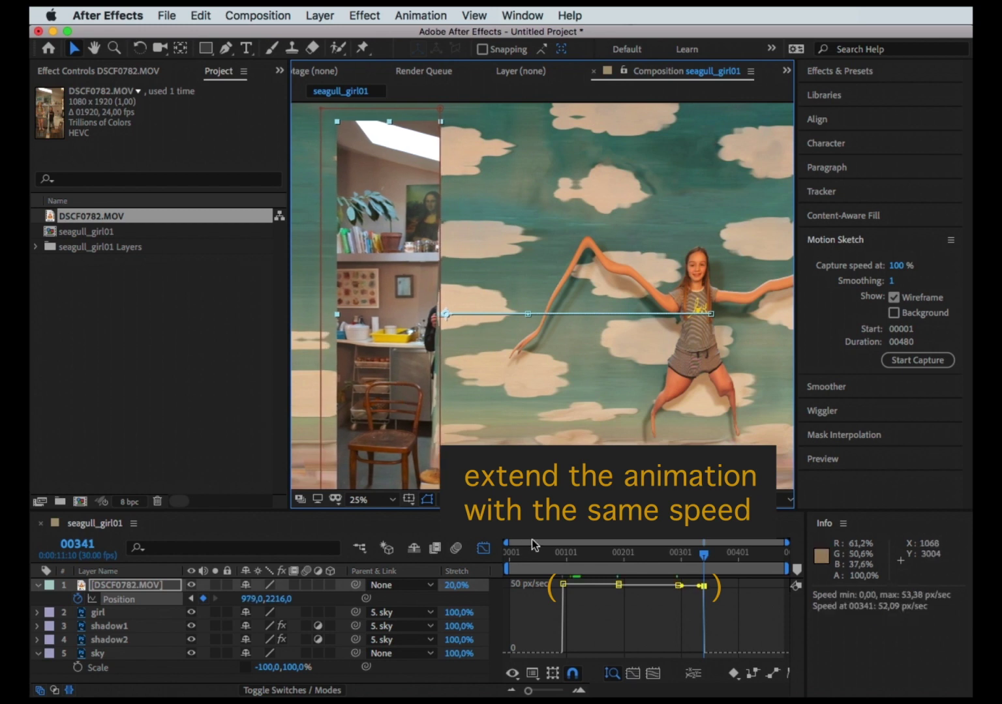
Extend the movement backwards at the same speed by placing DSCF0782.MOV at 3241, 2216 on frame 84, and close the graph.
{"action": "left_click", "coordinate": [548, 556]}
{"action": "left_click_drag", "start_coordinate": [620, 364], "coordinate": [396, 368]}
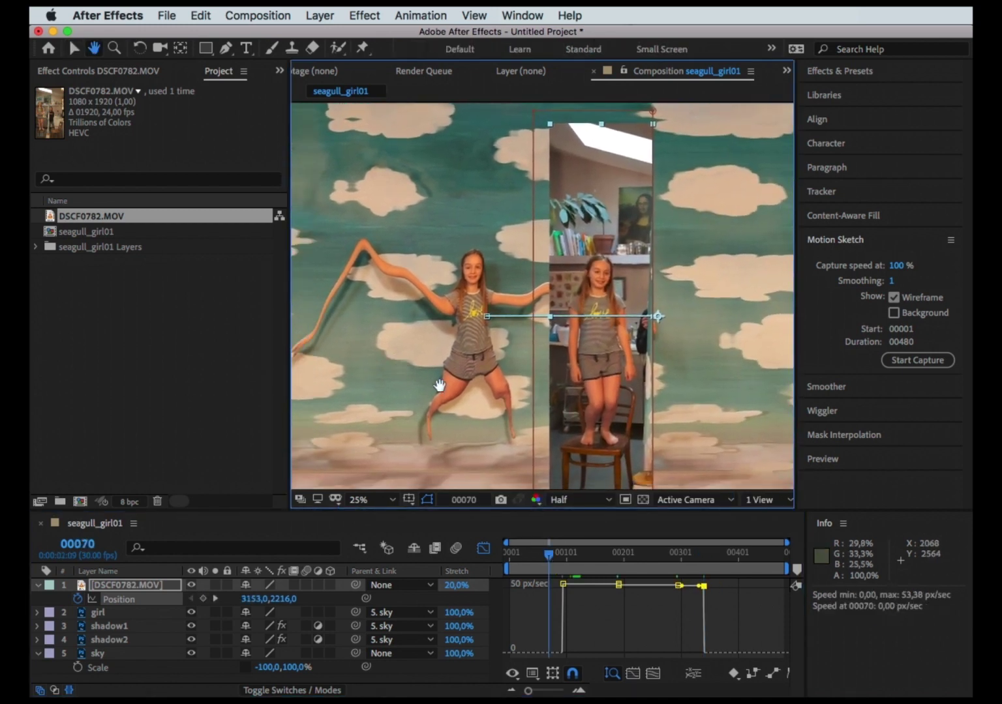
{"action": "left_click", "coordinate": [552, 554]}
{"action": "key", "text": "space"}
{"action": "left_click_drag", "start_coordinate": [626, 411], "coordinate": [642, 410]}
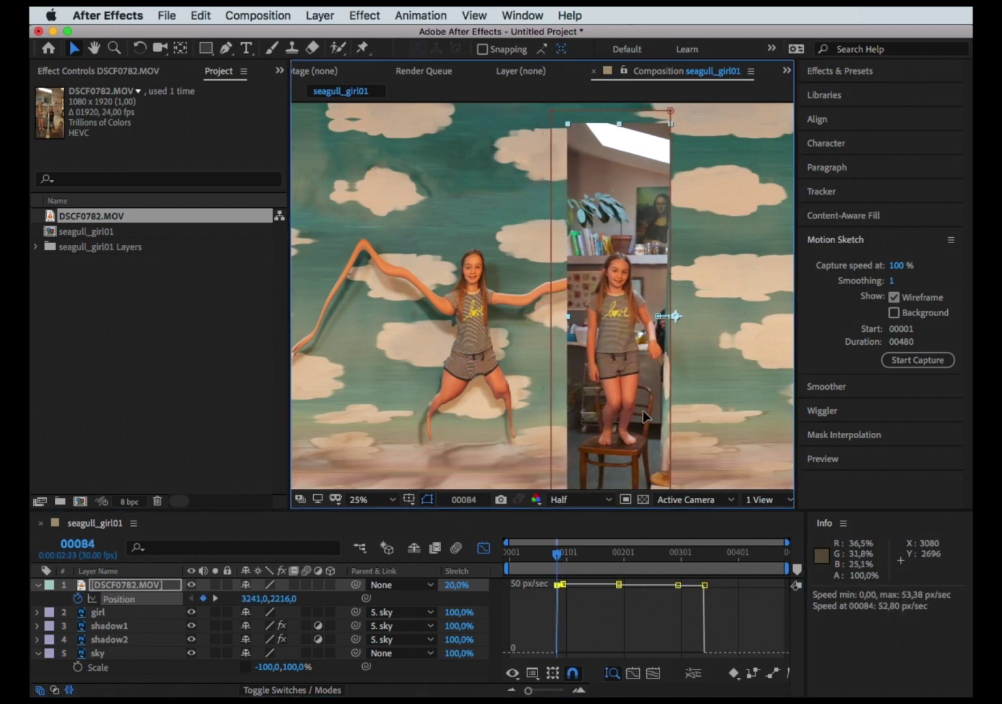
{"action": "left_click", "coordinate": [454, 574]}
{"action": "left_click", "coordinate": [482, 552]}
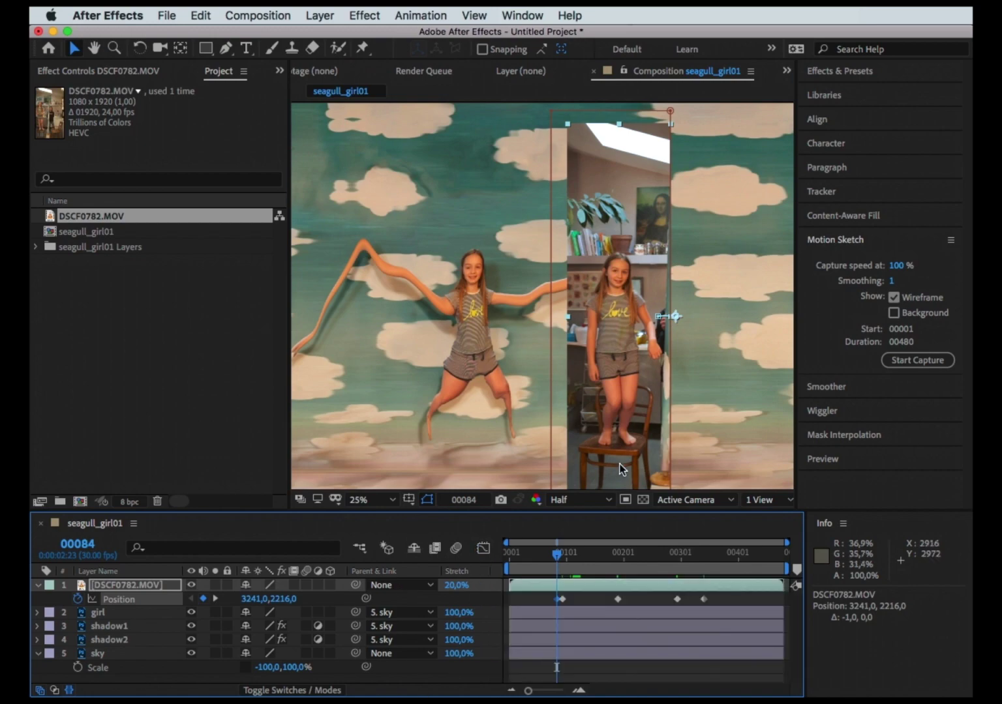
Preview the footage sliding across the stretched girl in the enlarged composition view.
{"action": "key", "text": "grave"}
{"action": "key", "text": "space"}
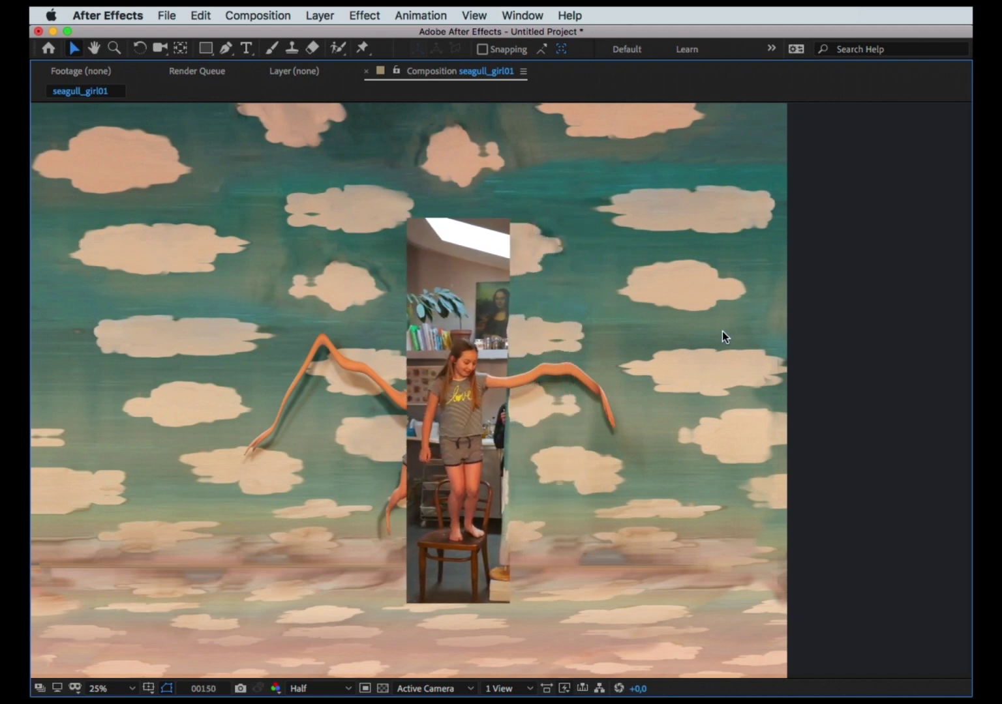
{"action": "key", "text": "space"}
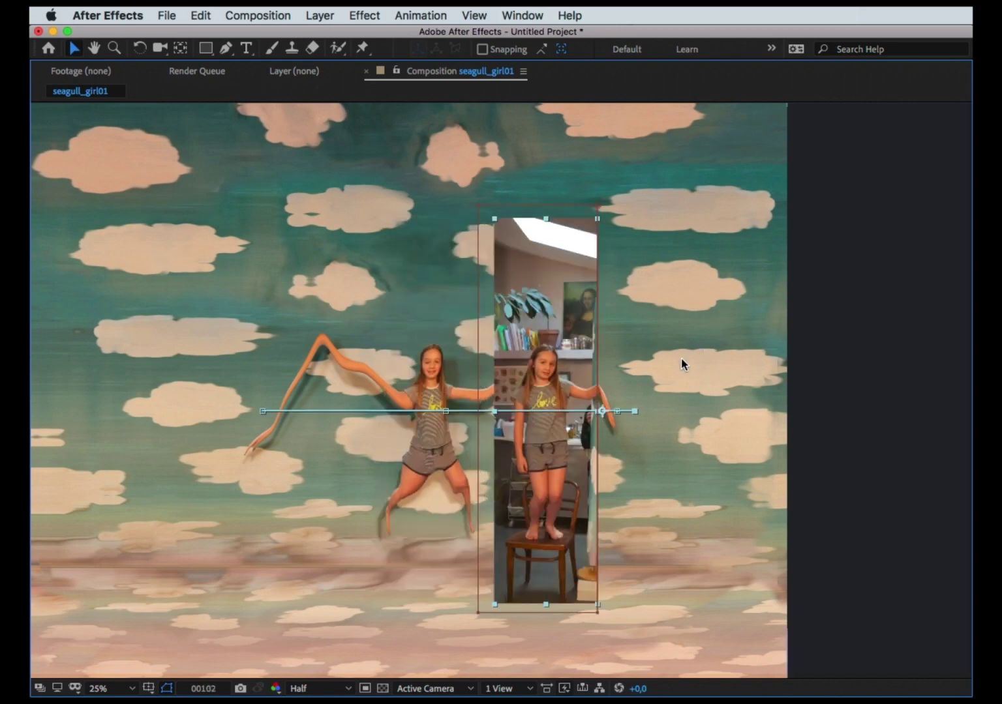
{"action": "key", "text": "grave"}
Duplicate the DSCF0782.MOV layer and remove the position animation from the top copy at frame 84.
{"action": "key", "text": "super+d"}
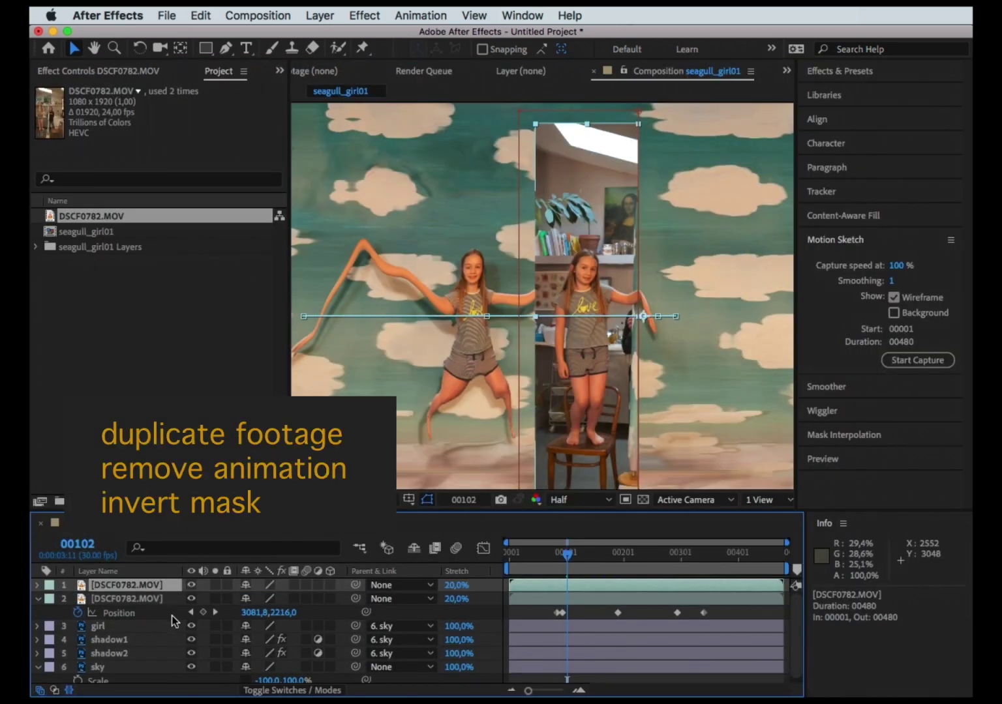
{"action": "left_click_drag", "start_coordinate": [564, 570], "coordinate": [557, 570]}
{"action": "key", "text": "p"}
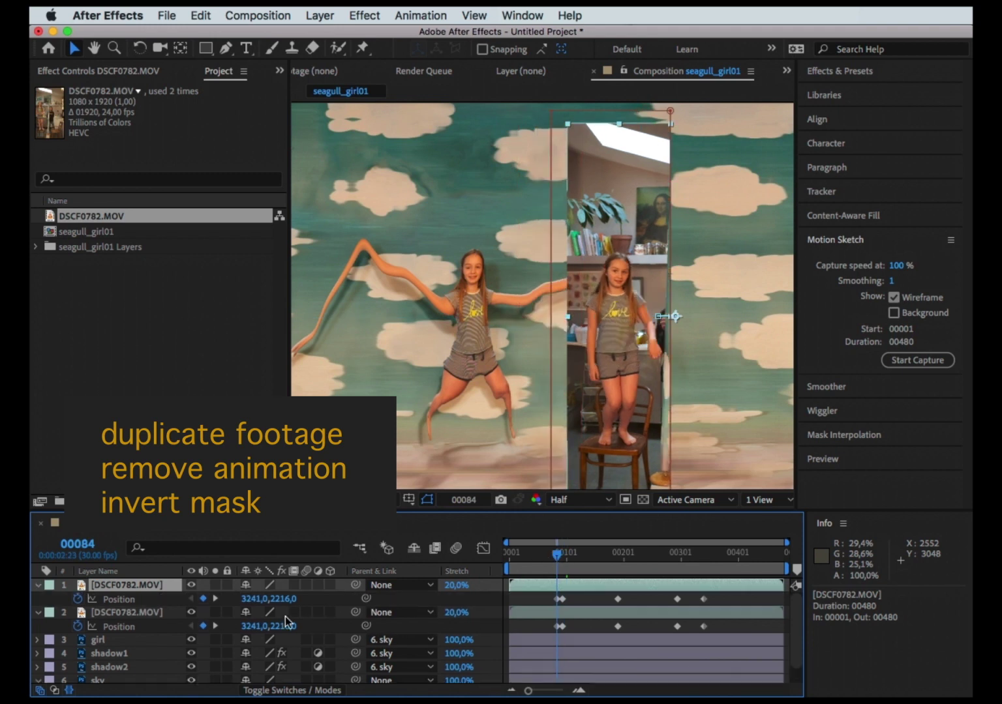
{"action": "left_click", "coordinate": [79, 599]}
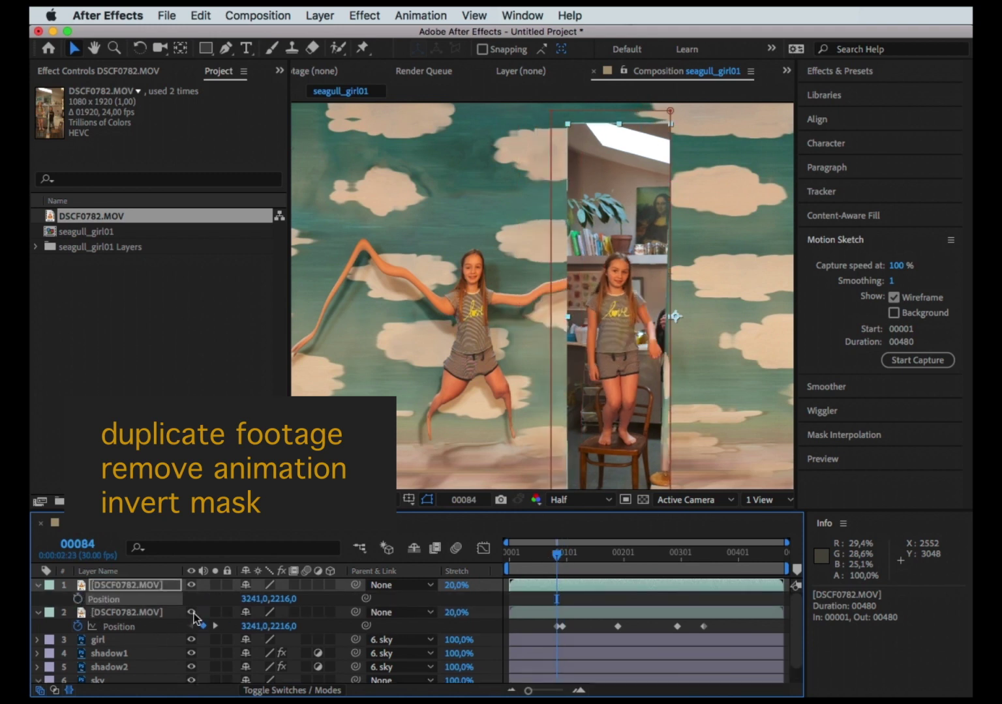
Invert Mask 1 on the top copy of DSCF0782.MOV.
{"action": "key", "text": "m"}
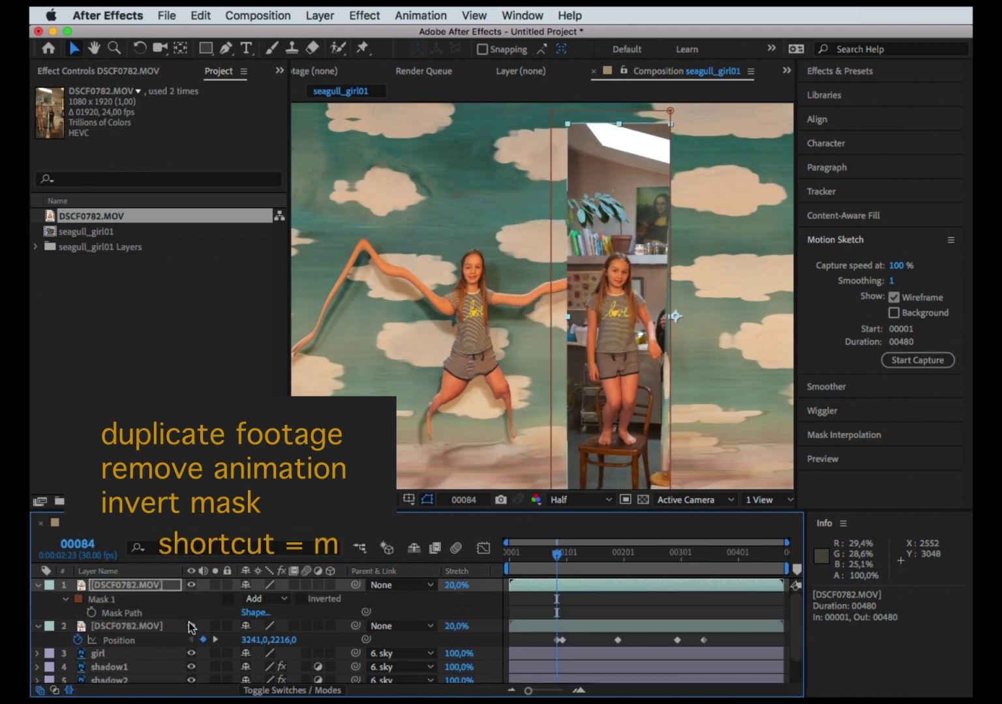
{"action": "left_click", "coordinate": [300, 598]}
Freeze the top DSCF0782.MOV copy from frame 84 with a time-remap keyframe there, deleting the end keyframe.
{"action": "left_click", "coordinate": [320, 15]}
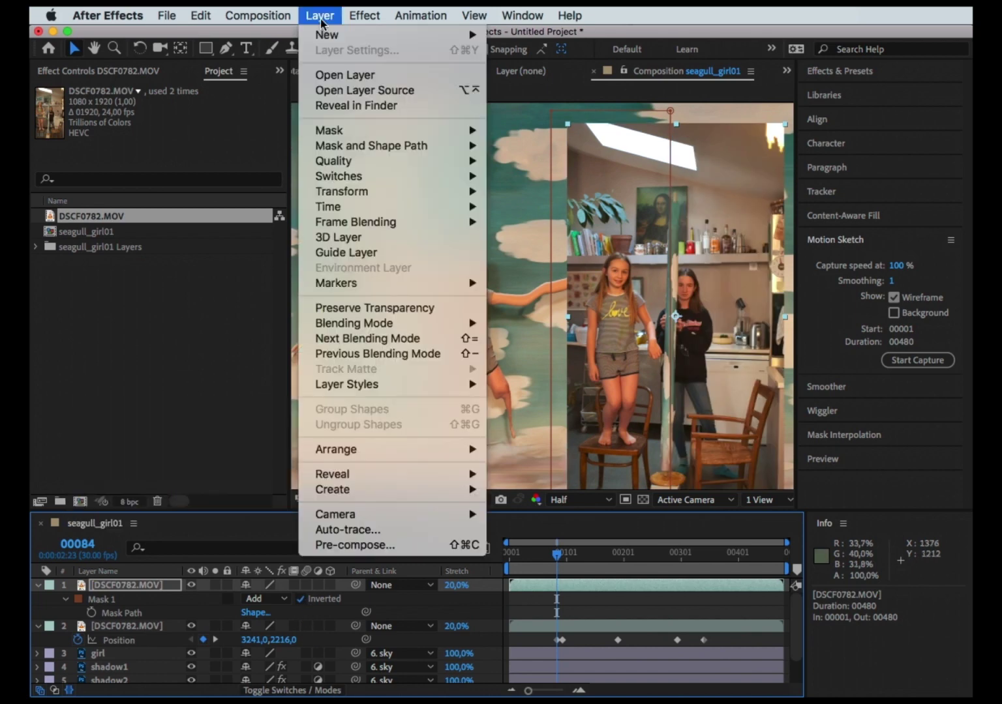
{"action": "mouse_move", "coordinate": [332, 151]}
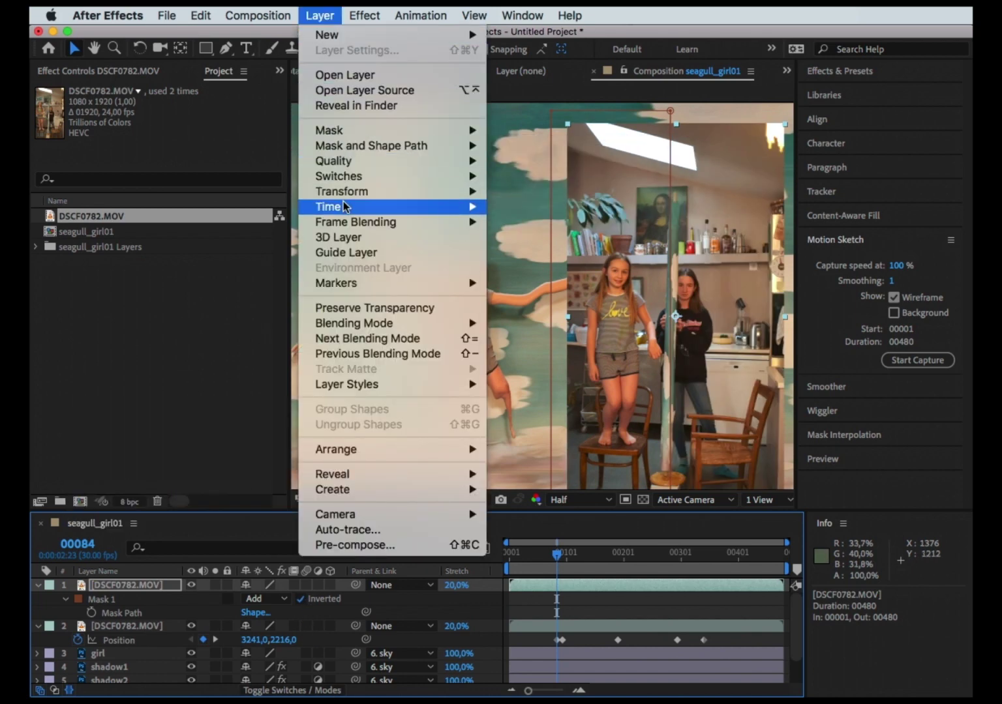
{"action": "mouse_move", "coordinate": [352, 206]}
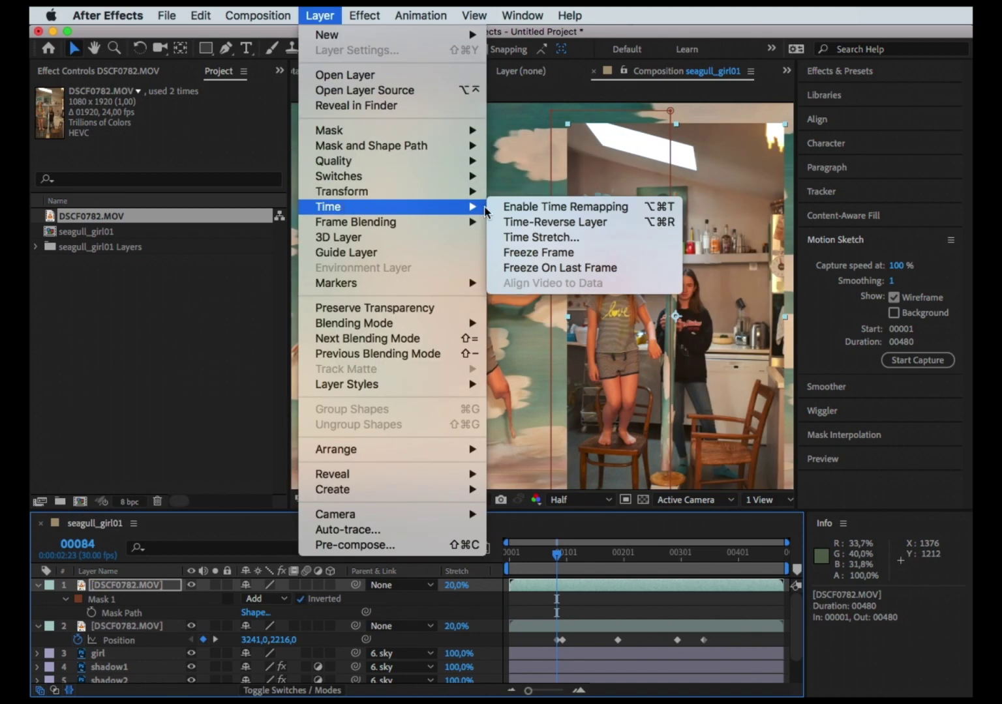
{"action": "left_click", "coordinate": [558, 208]}
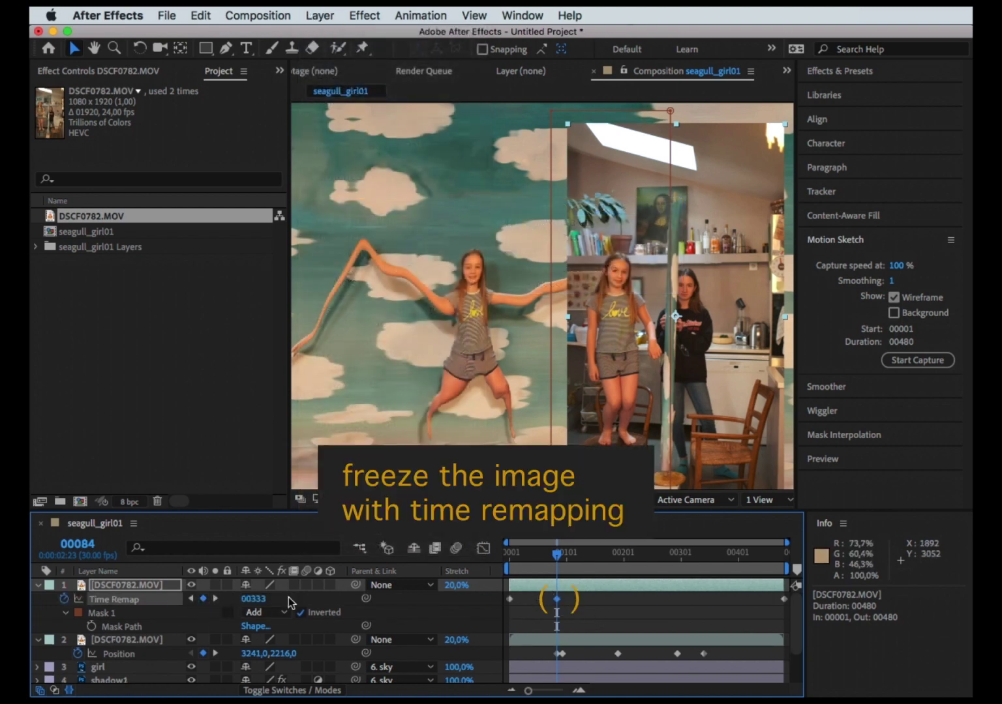
{"action": "left_click", "coordinate": [203, 599]}
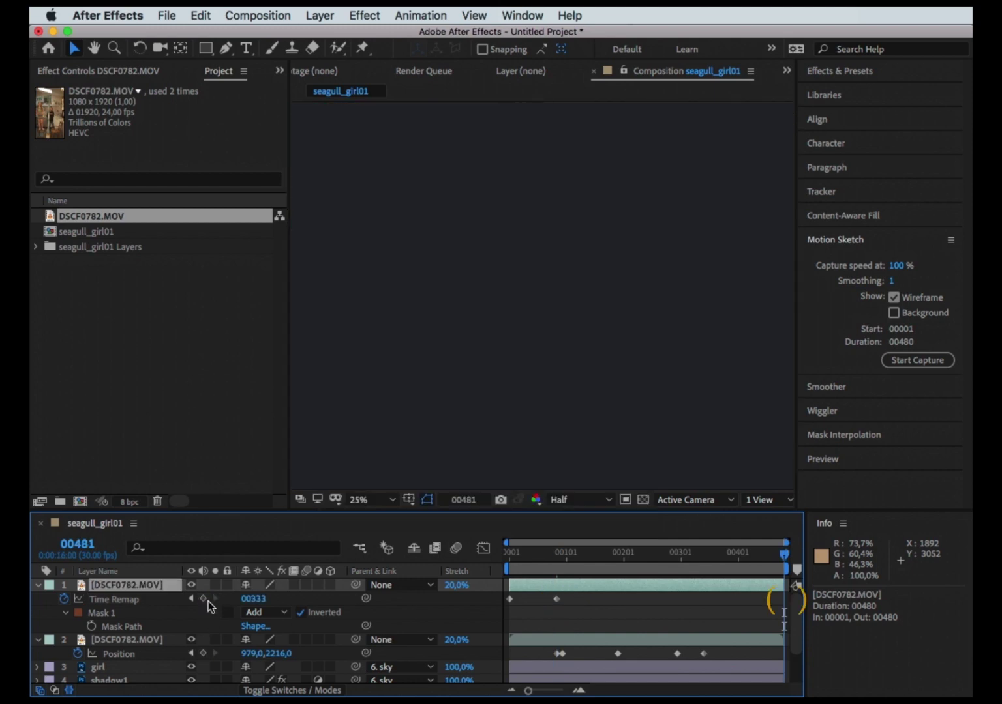
{"action": "left_click_drag", "start_coordinate": [728, 554], "coordinate": [557, 553]}
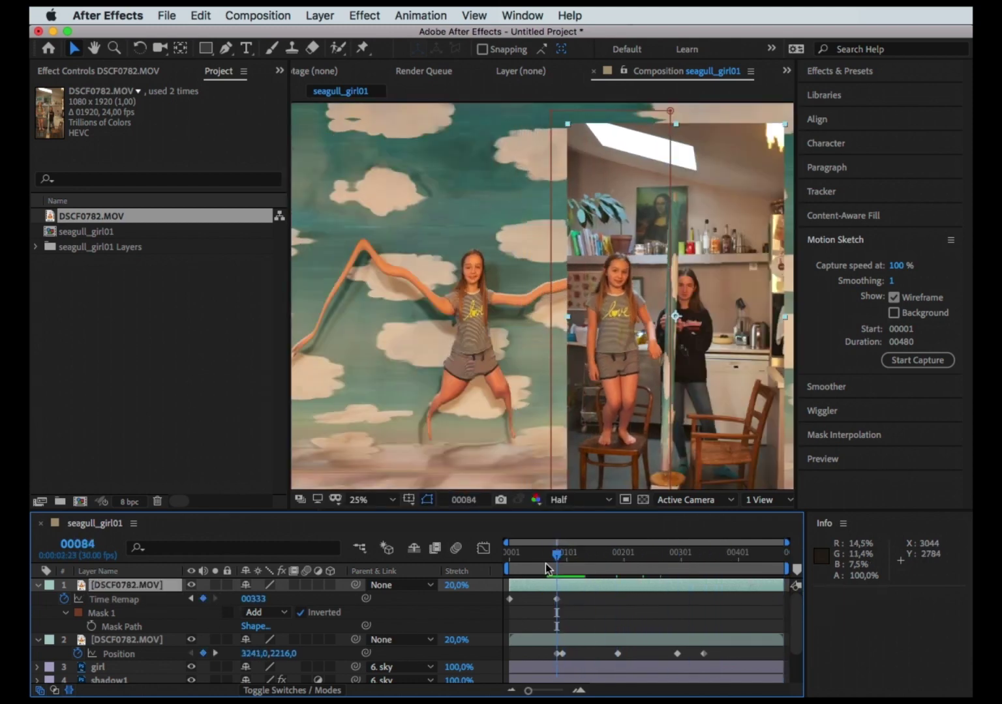
Keyframe the top DSCF0782.MOV copy's position at frame 84, move it to 3565, 2216 at frame 190, and preview the motion.
{"action": "key", "text": "shift+p"}
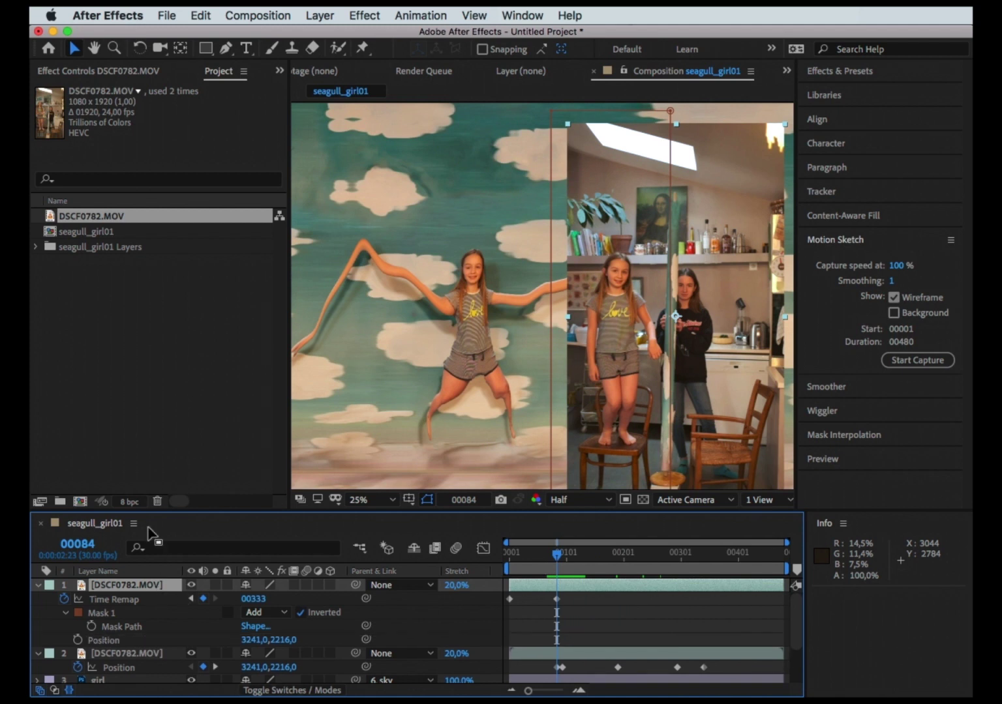
{"action": "left_click", "coordinate": [77, 639]}
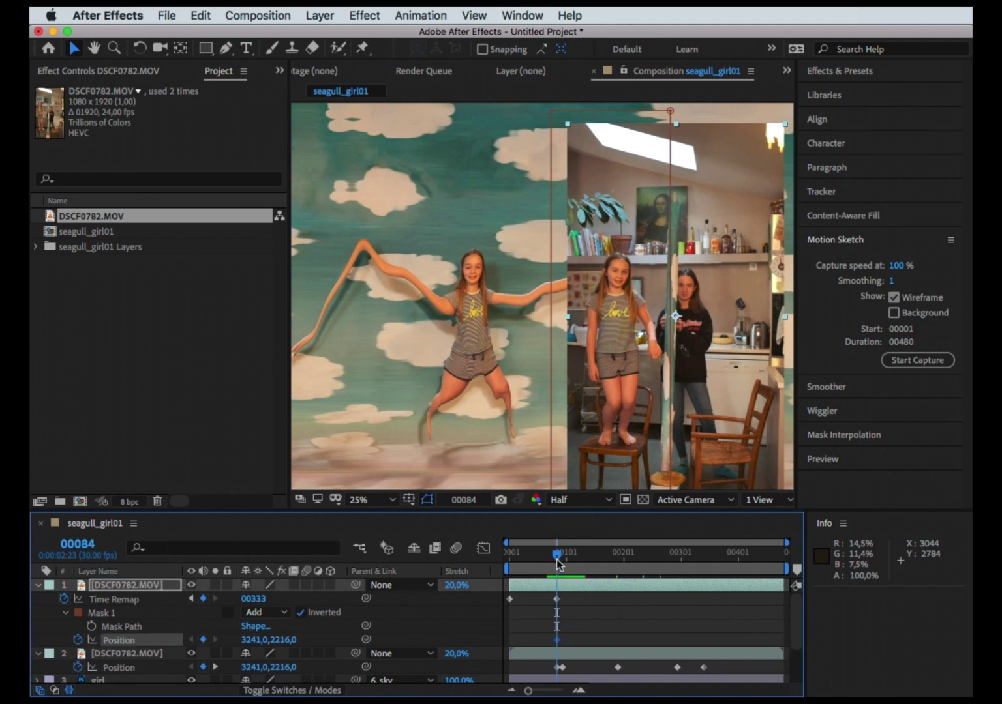
{"action": "left_click_drag", "start_coordinate": [556, 562], "coordinate": [617, 555]}
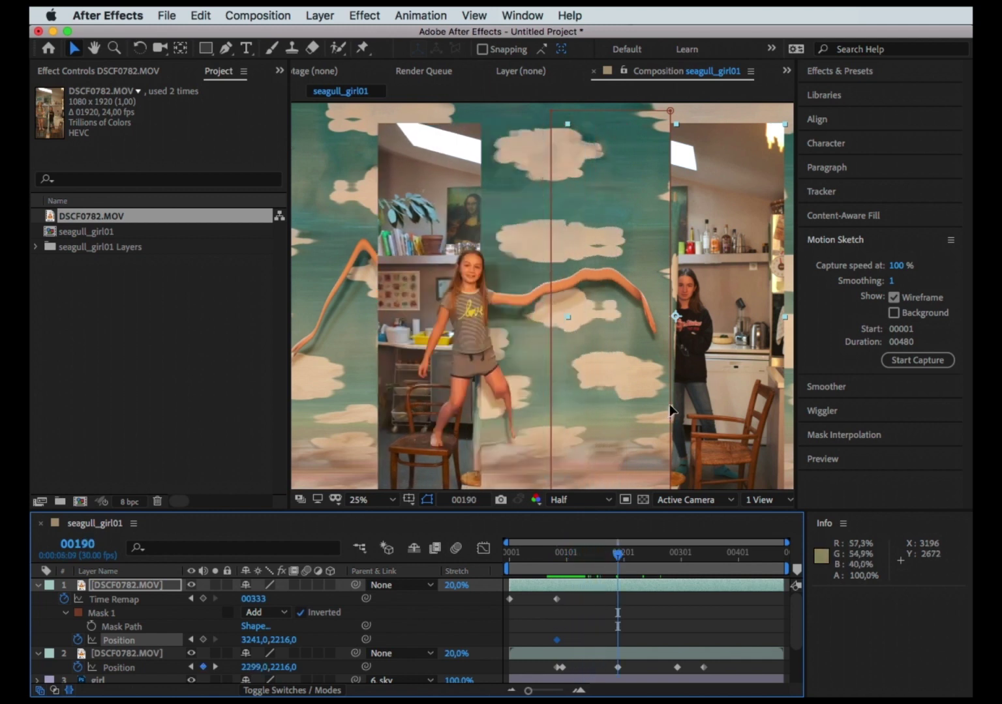
{"action": "left_click_drag", "start_coordinate": [698, 395], "coordinate": [760, 407]}
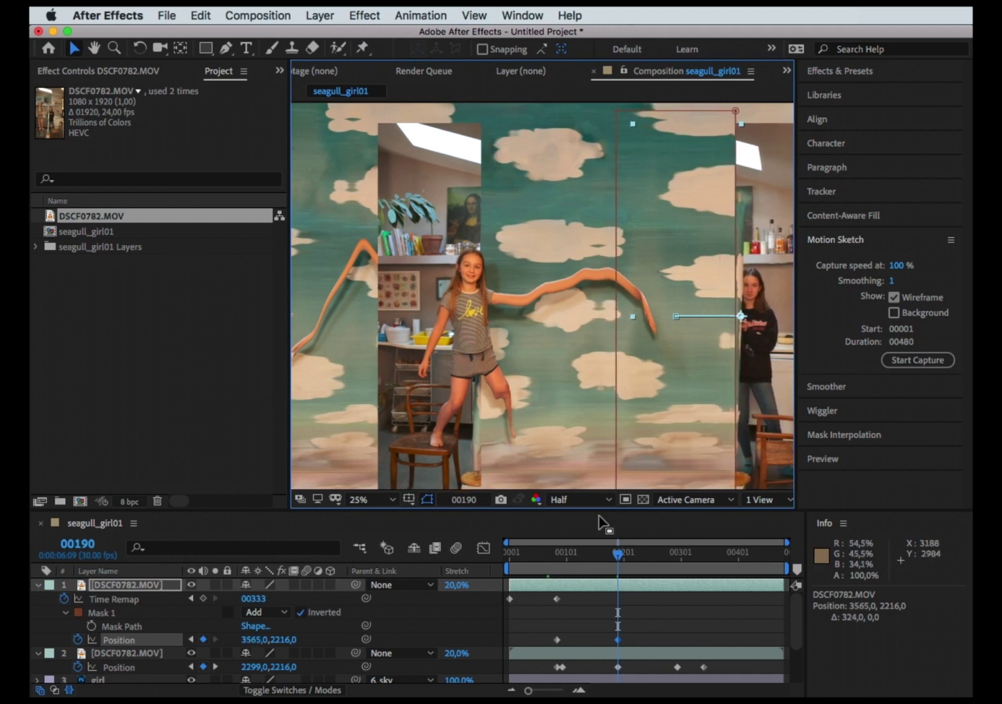
{"action": "left_click", "coordinate": [540, 551]}
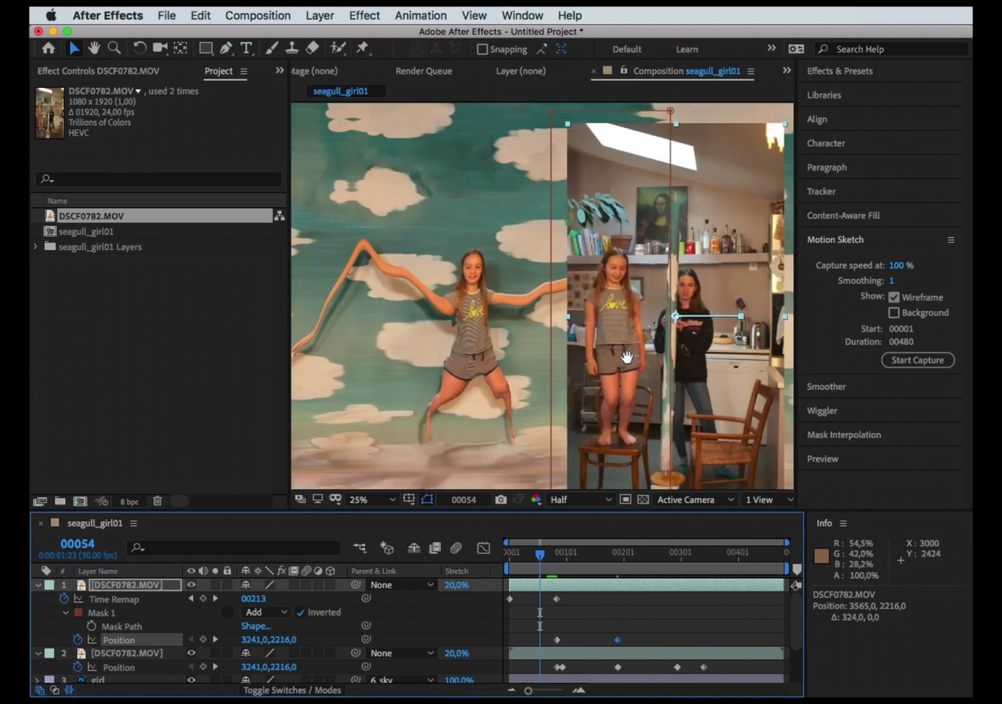
{"action": "key", "text": "space"}
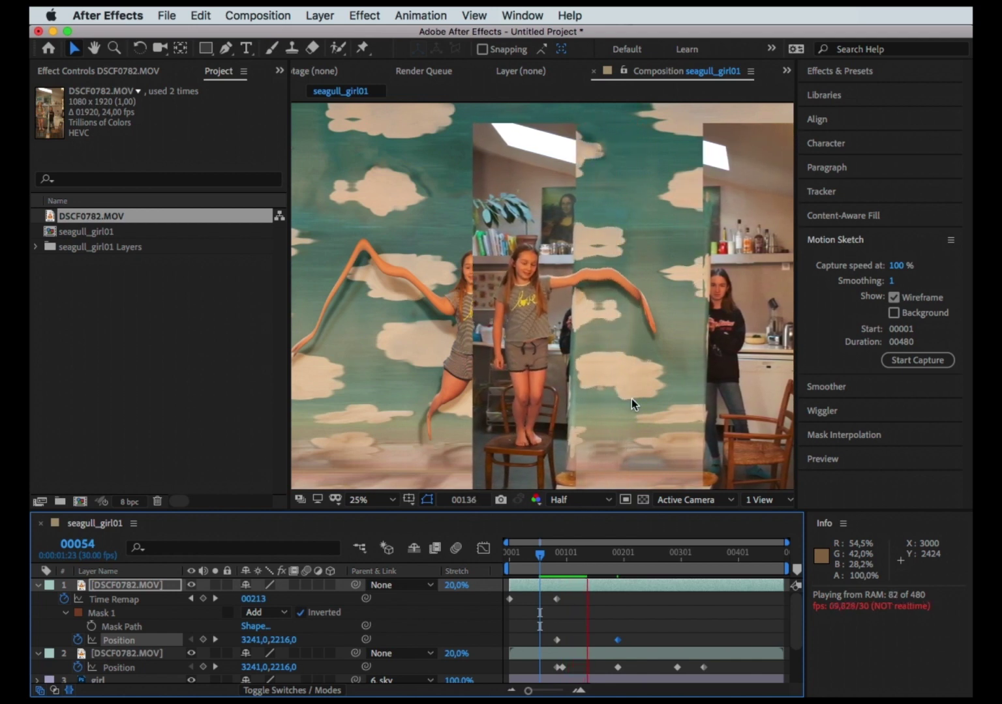
{"action": "left_click_drag", "start_coordinate": [647, 551], "coordinate": [685, 553]}
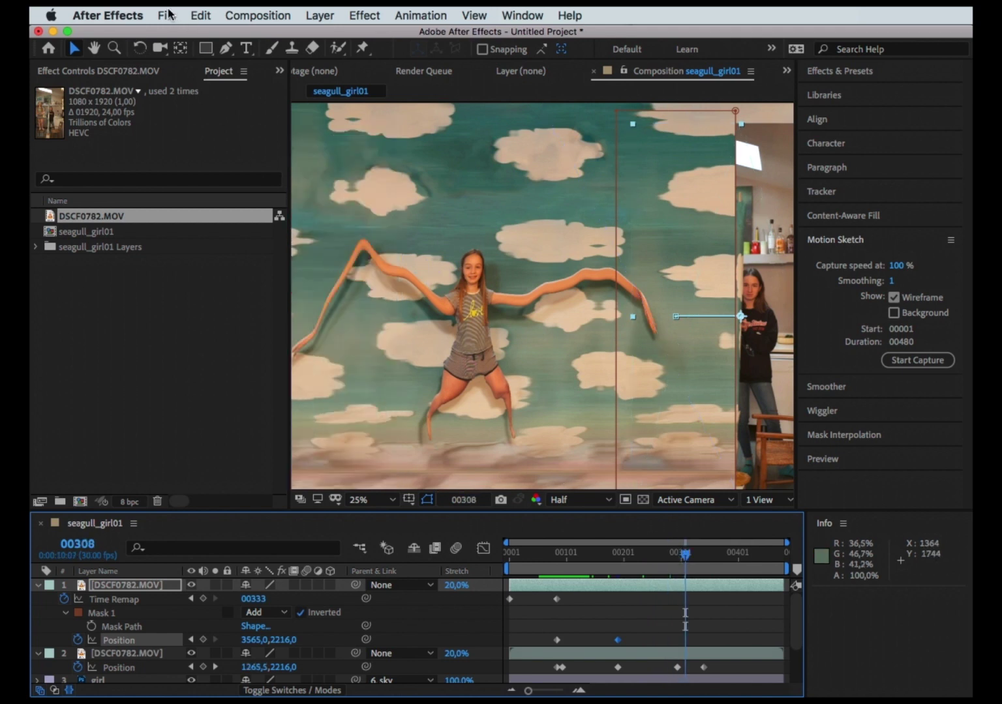
Save the project as compo_making_of_seagull_girl01.aep in the projets folder, using the Adobe After Effects Project format.
{"action": "left_click", "coordinate": [167, 14]}
{"action": "mouse_move", "coordinate": [221, 167]}
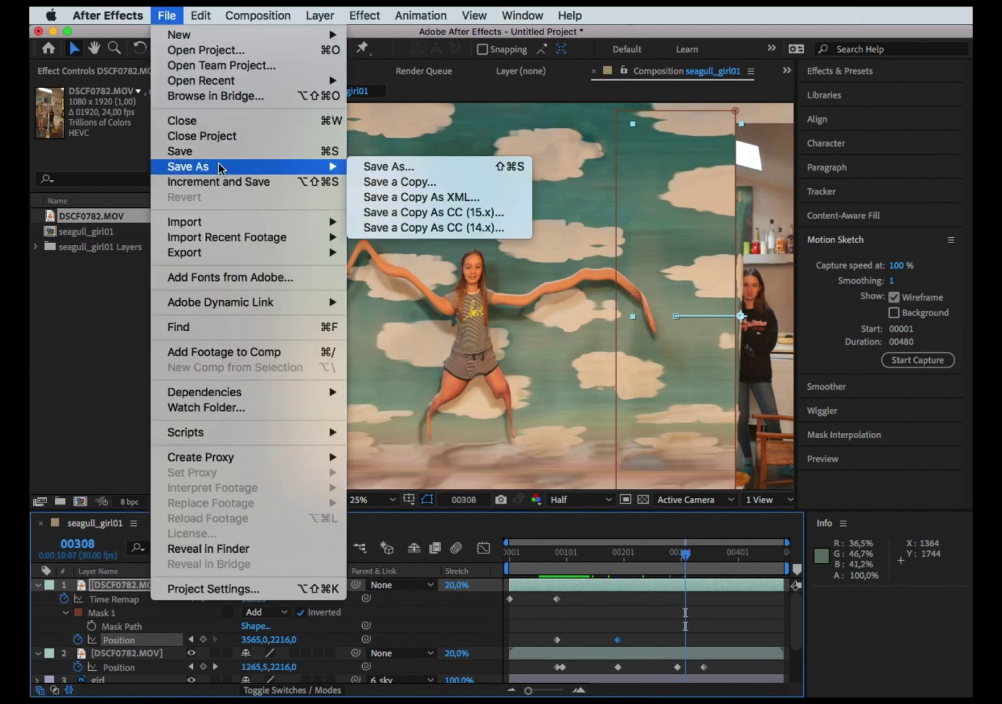
{"action": "left_click", "coordinate": [354, 172]}
{"action": "left_click", "coordinate": [460, 236]}
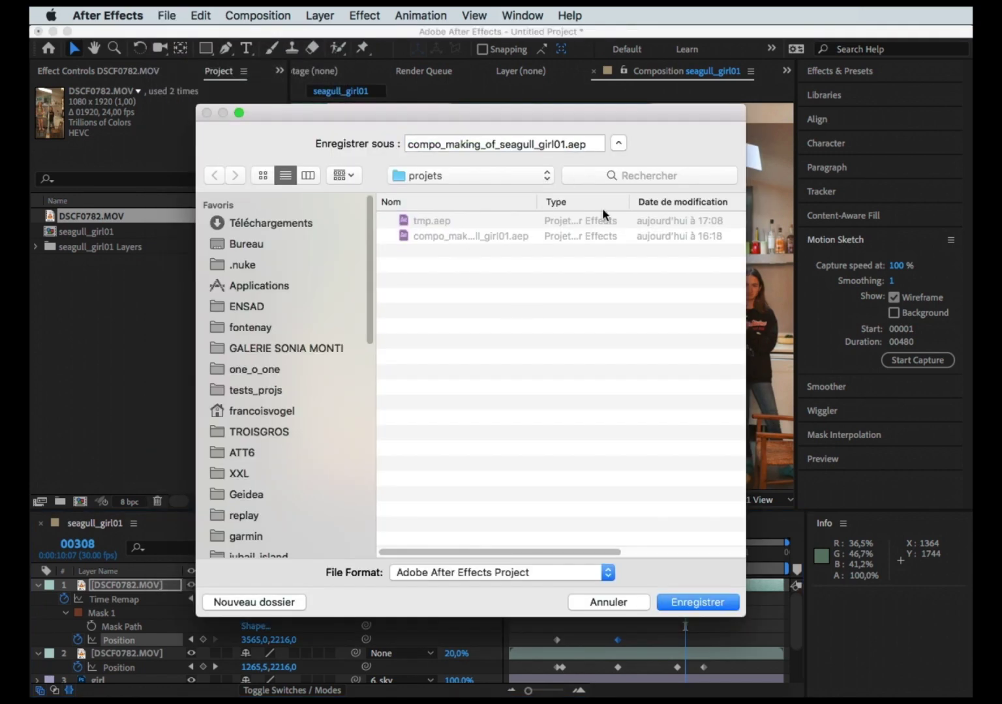
{"action": "left_click", "coordinate": [708, 604]}
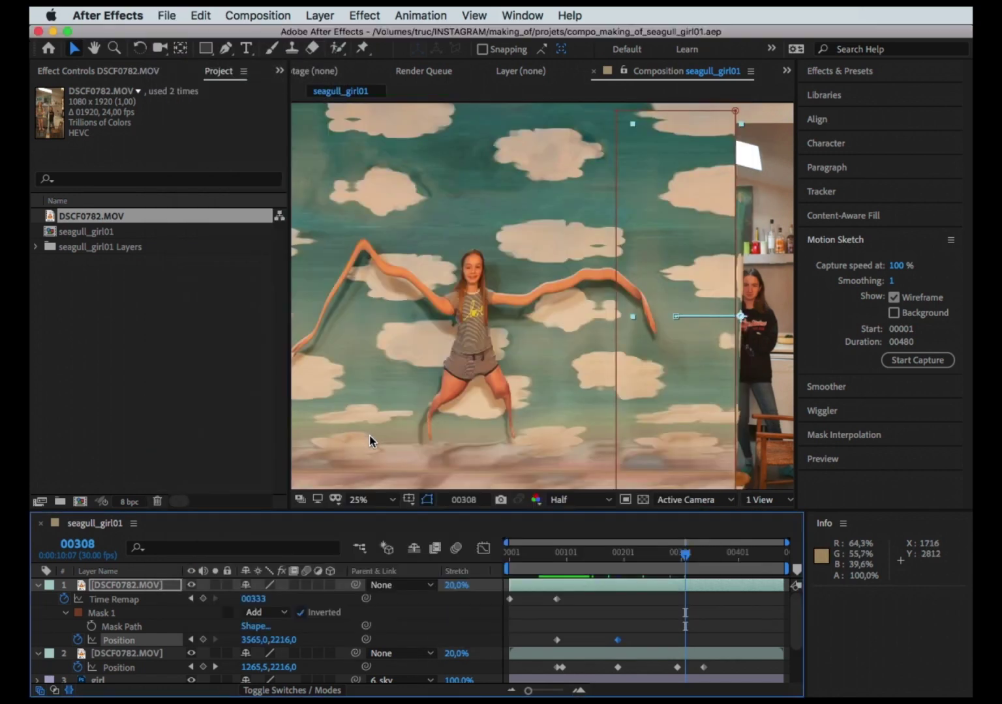
Fit the whole composition in view, return to frame 1, and create a new composition from seagull_girl01.
{"action": "left_click", "coordinate": [369, 501]}
{"action": "left_click", "coordinate": [379, 514]}
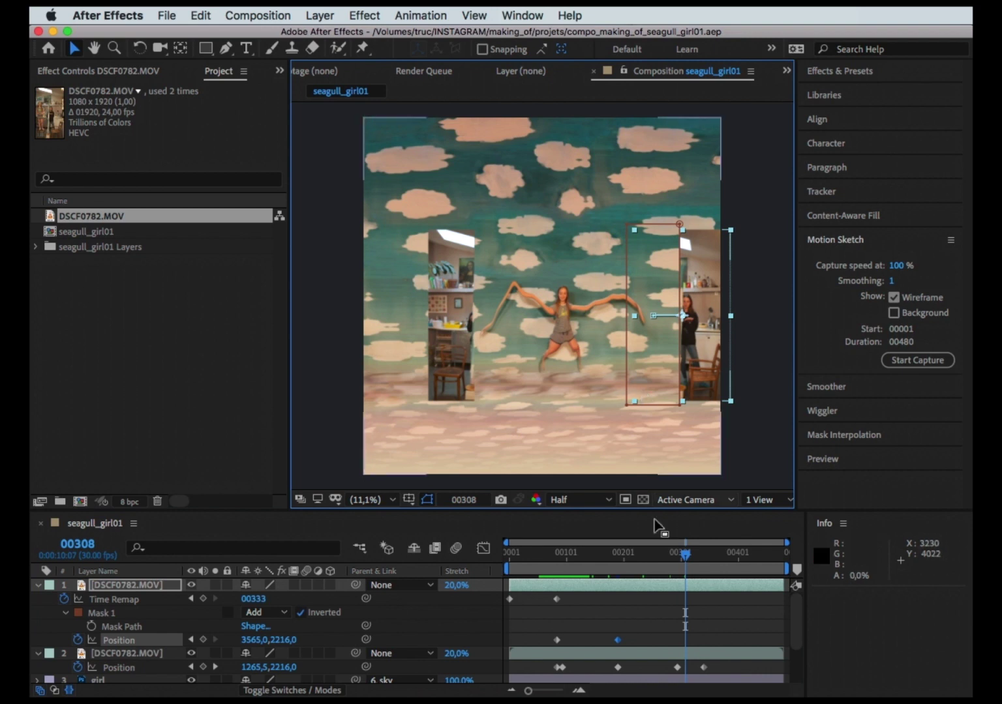
{"action": "left_click_drag", "start_coordinate": [684, 553], "coordinate": [509, 553]}
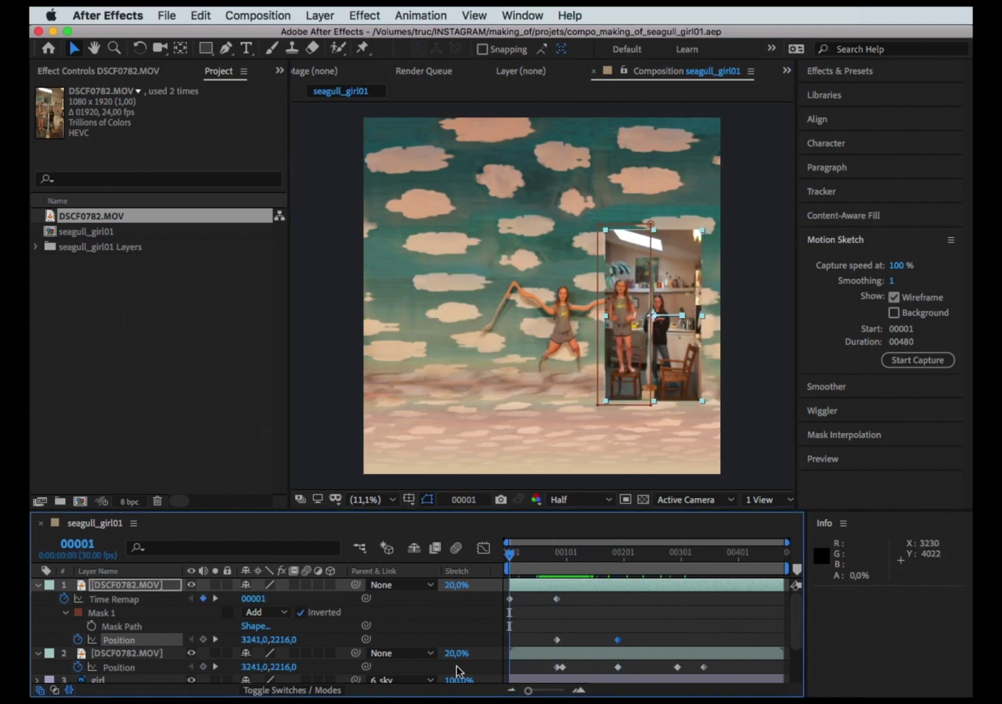
{"action": "left_click_drag", "start_coordinate": [92, 241], "coordinate": [84, 503]}
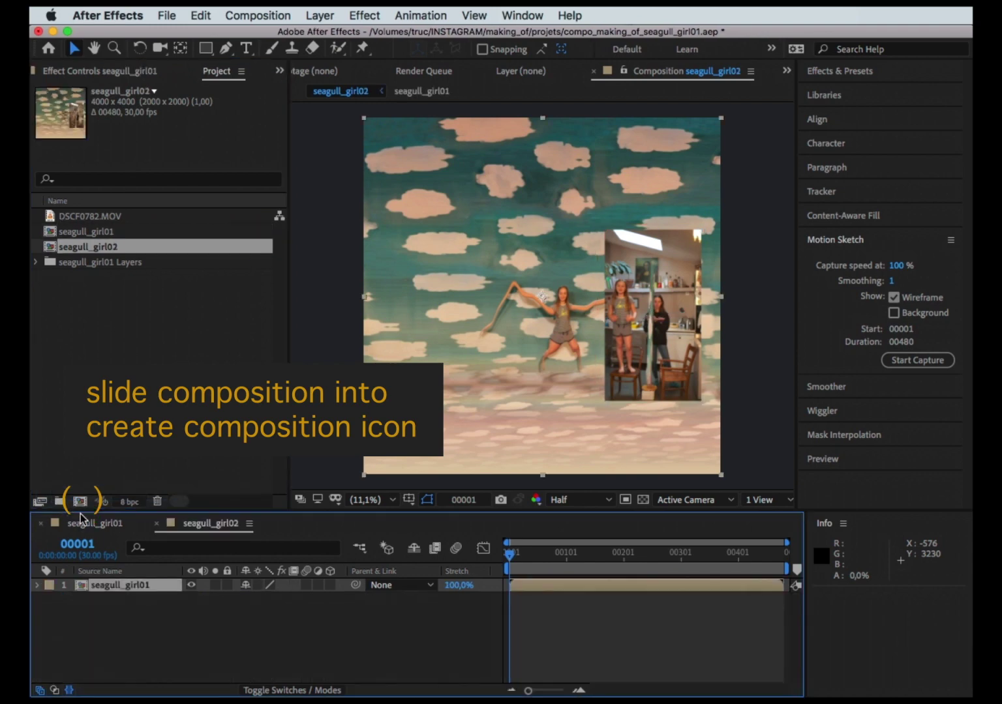
Set the seagull_girl02 composition's size to 1080 x 1350 px.
{"action": "left_click", "coordinate": [254, 15]}
{"action": "left_click", "coordinate": [260, 60]}
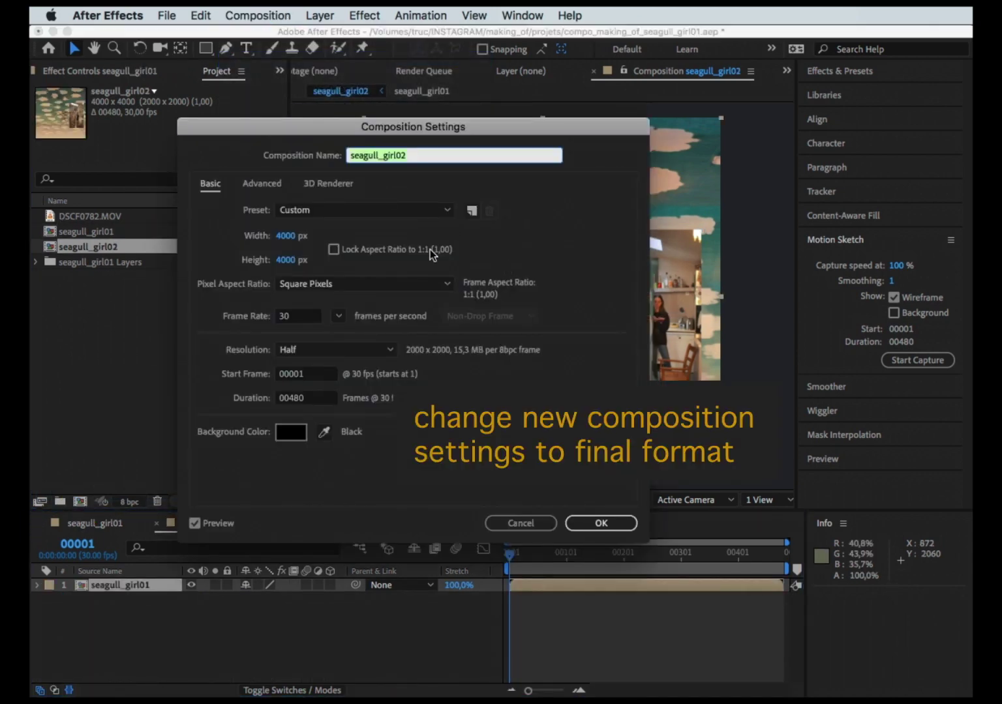
{"action": "left_click", "coordinate": [285, 237]}
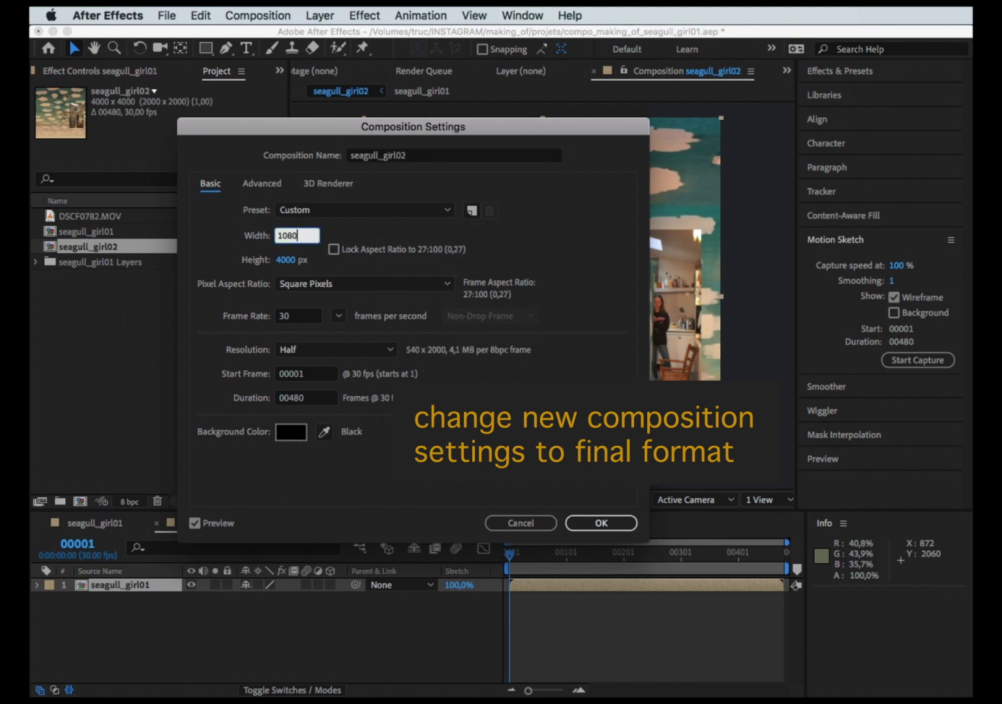
{"action": "key", "text": "Tab"}
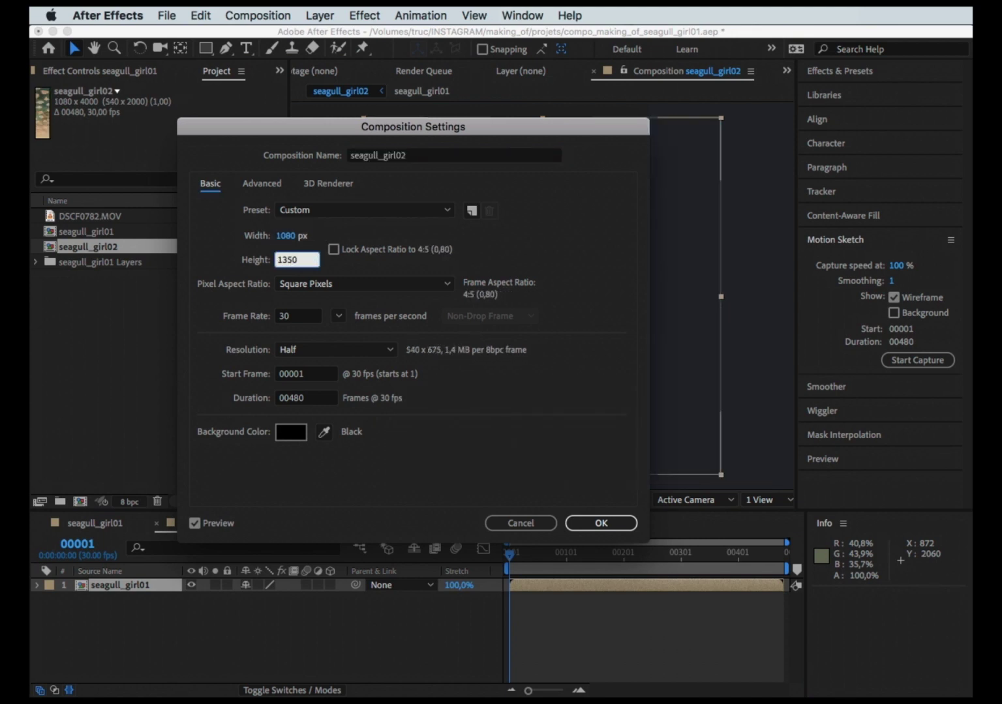
{"action": "left_click", "coordinate": [601, 523]}
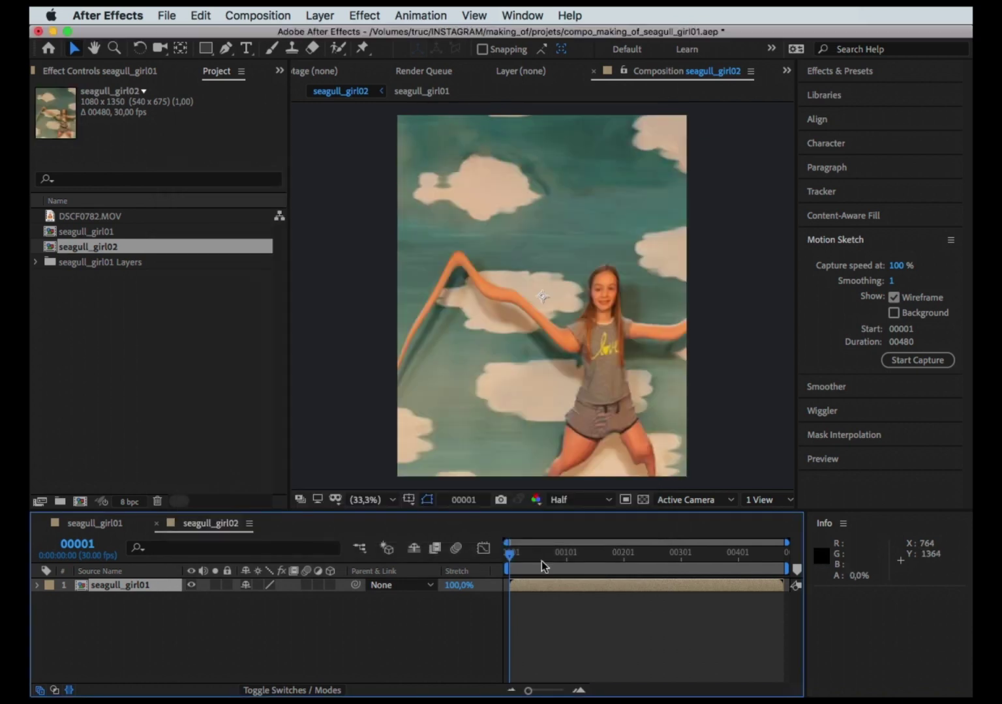
Move the seagull_girl01 layer to about -708, 390 to frame the kitchen footage, and set the current time to frame 84.
{"action": "left_click_drag", "start_coordinate": [613, 407], "coordinate": [494, 254]}
{"action": "double_click", "coordinate": [137, 586]}
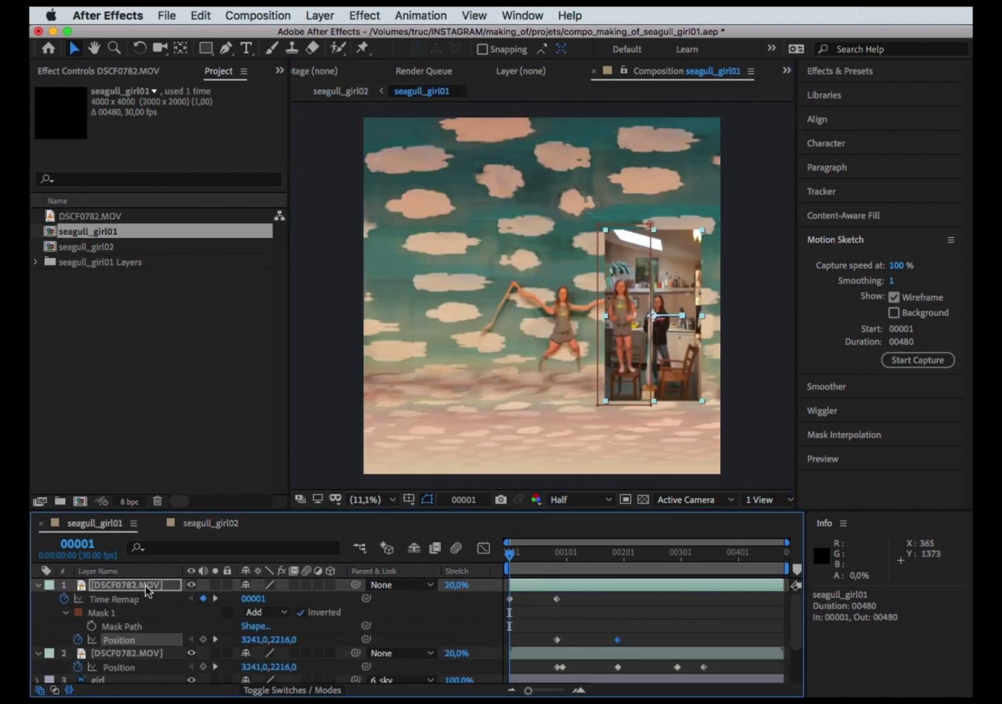
{"action": "left_click_drag", "start_coordinate": [521, 560], "coordinate": [558, 565]}
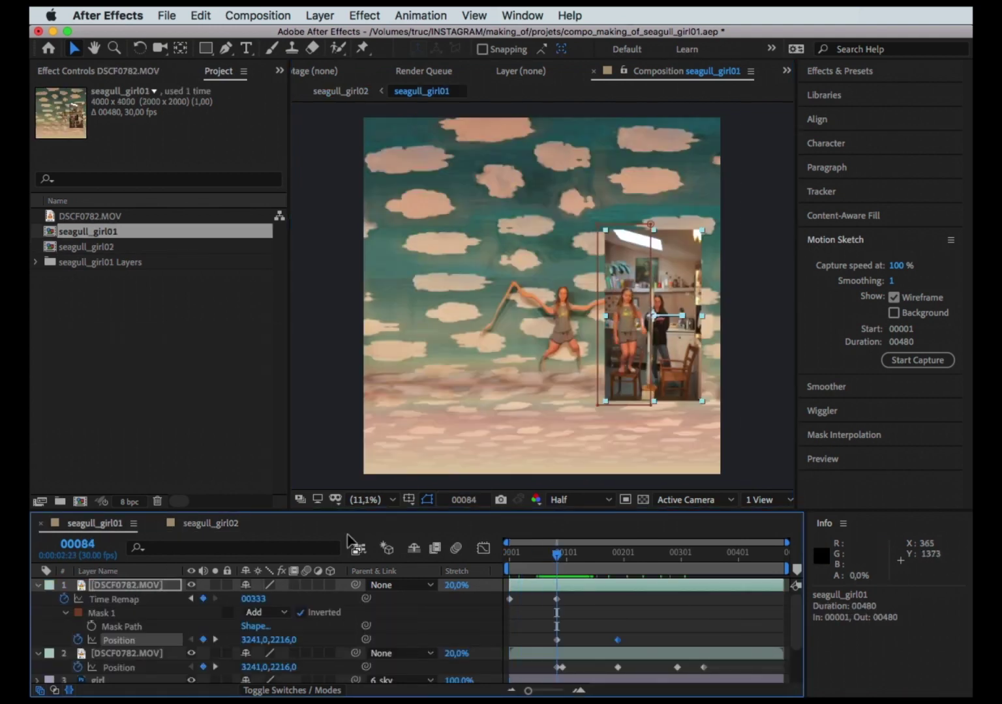
{"action": "left_click", "coordinate": [211, 523]}
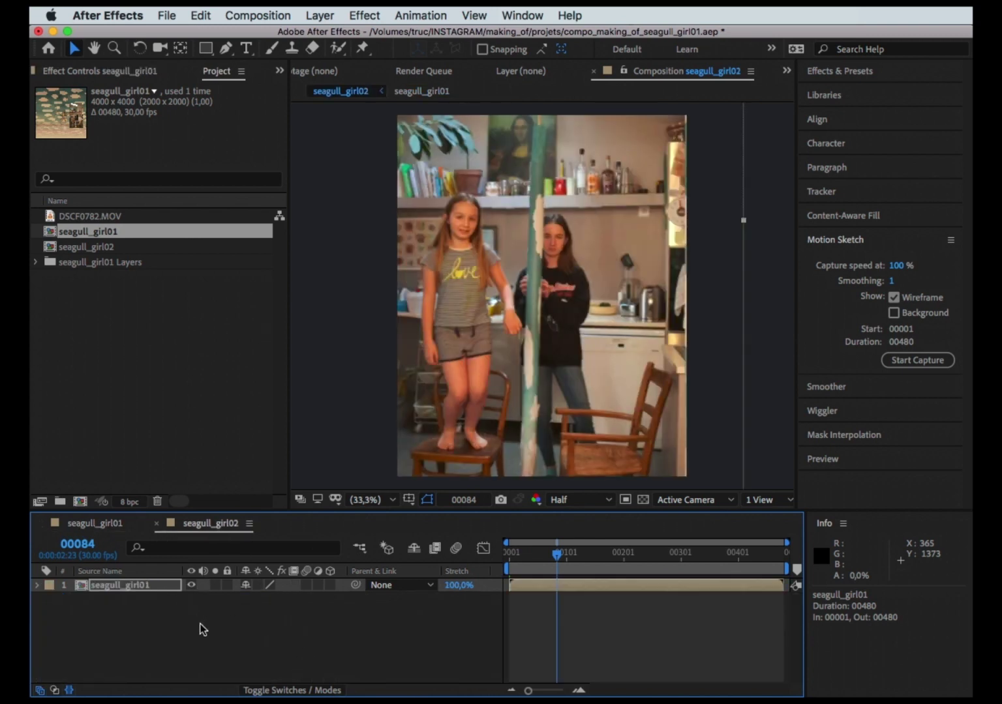
Animate the seagull_girl01 layer's position from frame 84, shifting it to 81, 390 at a second keyframe to follow the sliding footage.
{"action": "key", "text": "p"}
{"action": "left_click_drag", "start_coordinate": [557, 562], "coordinate": [591, 558]}
{"action": "left_click_drag", "start_coordinate": [603, 559], "coordinate": [613, 564]}
{"action": "left_click_drag", "start_coordinate": [501, 364], "coordinate": [712, 372]}
{"action": "left_click", "coordinate": [557, 561]}
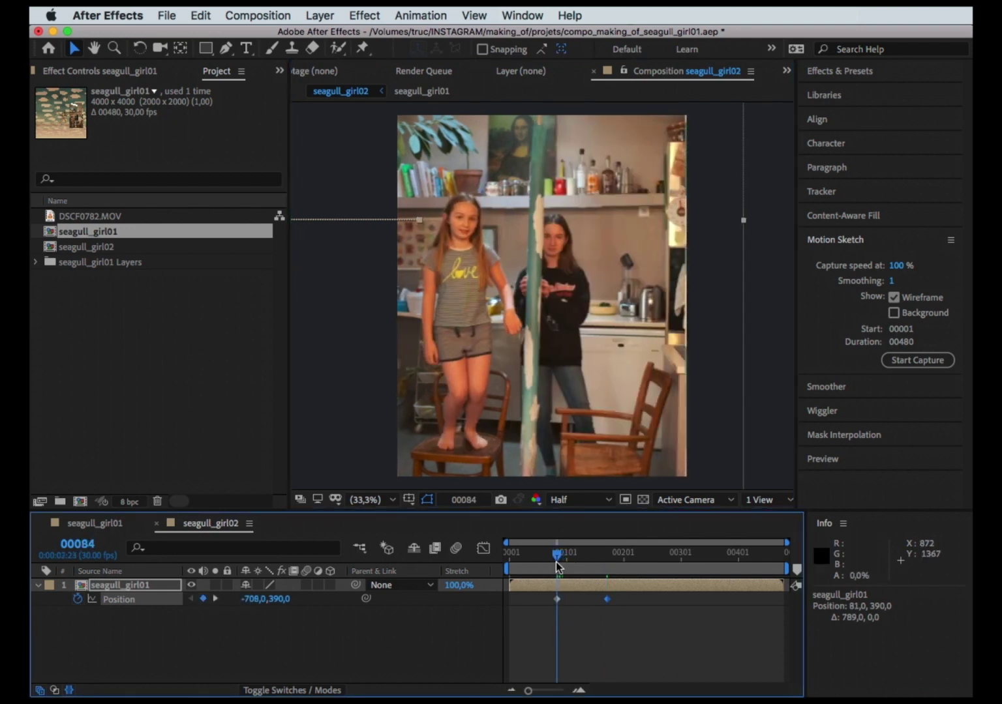
Preview the layer movement and add a position keyframe of 276, 390 at frame 254 to centre the stretched girl.
{"action": "left_click_drag", "start_coordinate": [550, 562], "coordinate": [545, 560]}
{"action": "key", "text": "space"}
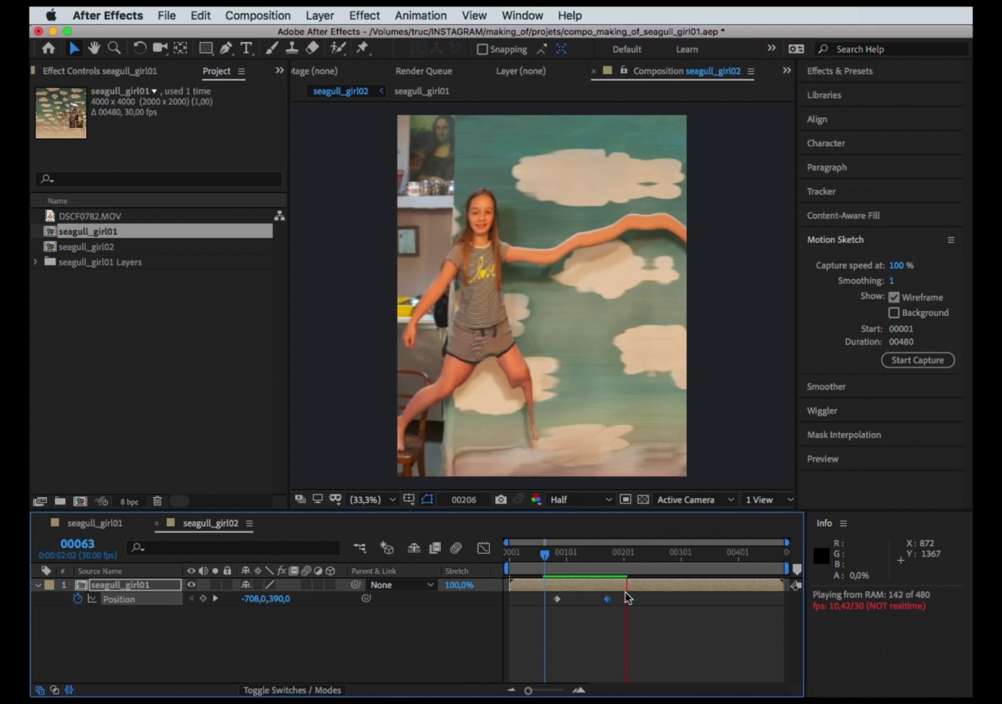
{"action": "left_click_drag", "start_coordinate": [641, 565], "coordinate": [654, 564]}
{"action": "left_click_drag", "start_coordinate": [548, 402], "coordinate": [601, 400]}
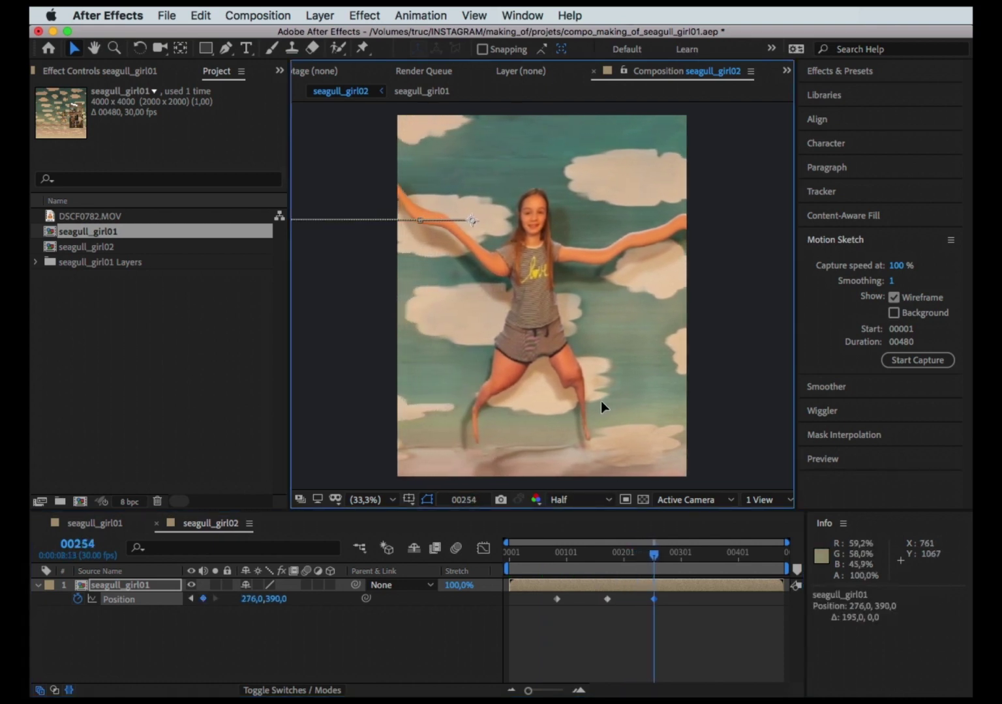
Trim the out points of both DSCF0782.MOV layers in seagull_girl01 to frame 254.
{"action": "left_click", "coordinate": [97, 526]}
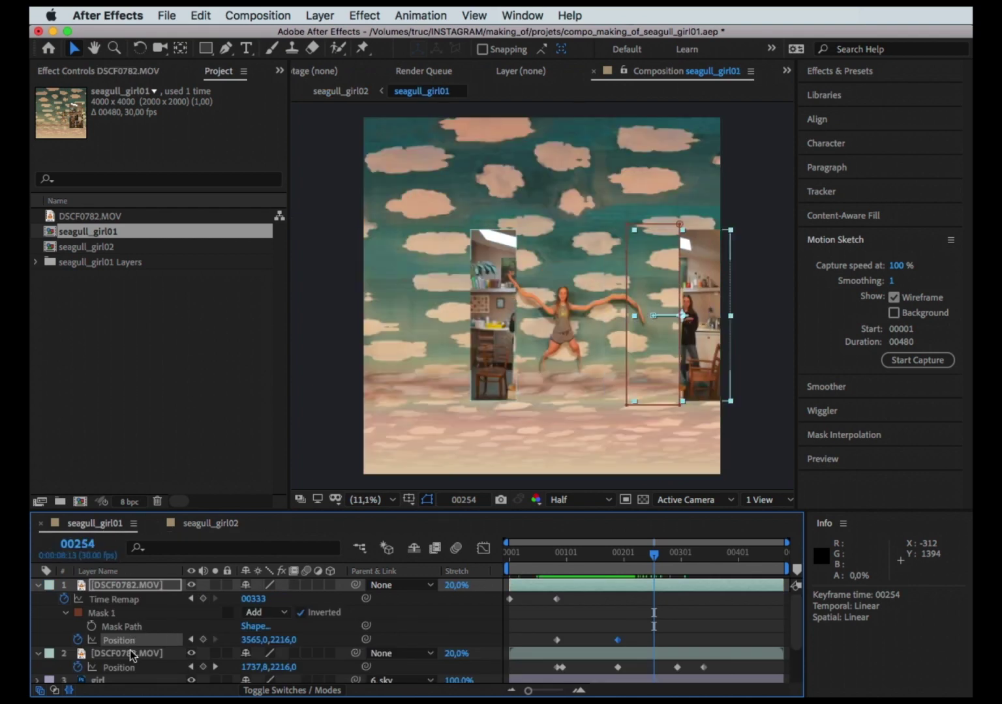
{"action": "left_click", "coordinate": [130, 654], "text": "shift"}
{"action": "key", "text": "alt+bracketright"}
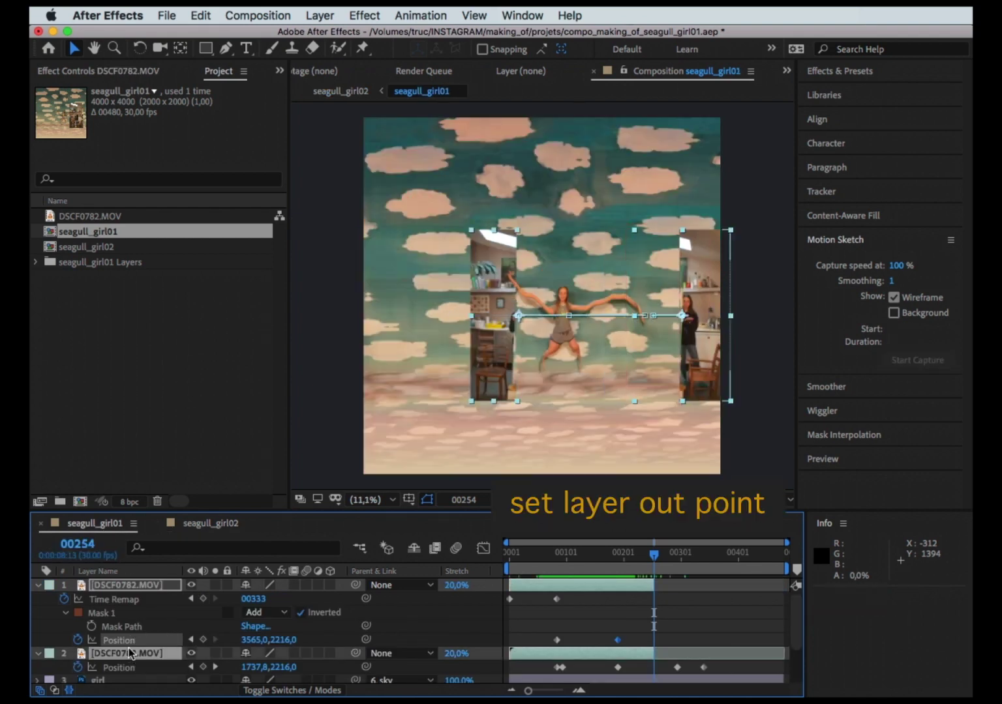
{"action": "left_click_drag", "start_coordinate": [641, 554], "coordinate": [662, 559]}
Keyframe the seagull_girl01 layer's scale in seagull_girl02 at frame 254 and reduce it to 51% at frame 307.
{"action": "left_click", "coordinate": [223, 523]}
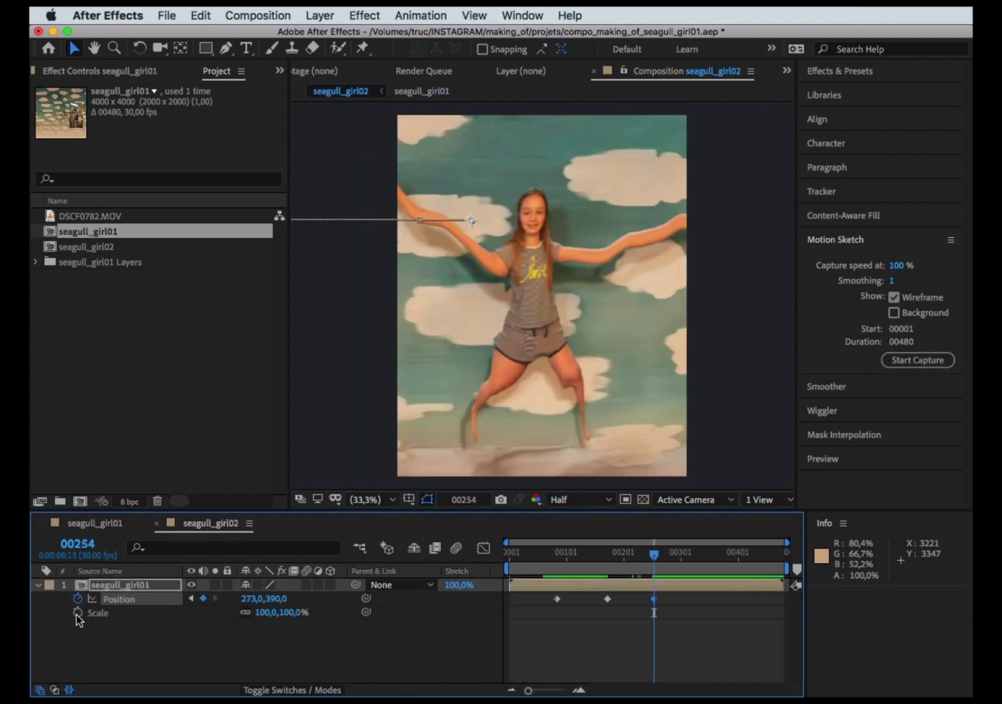
{"action": "left_click", "coordinate": [77, 613]}
{"action": "left_click", "coordinate": [654, 558]}
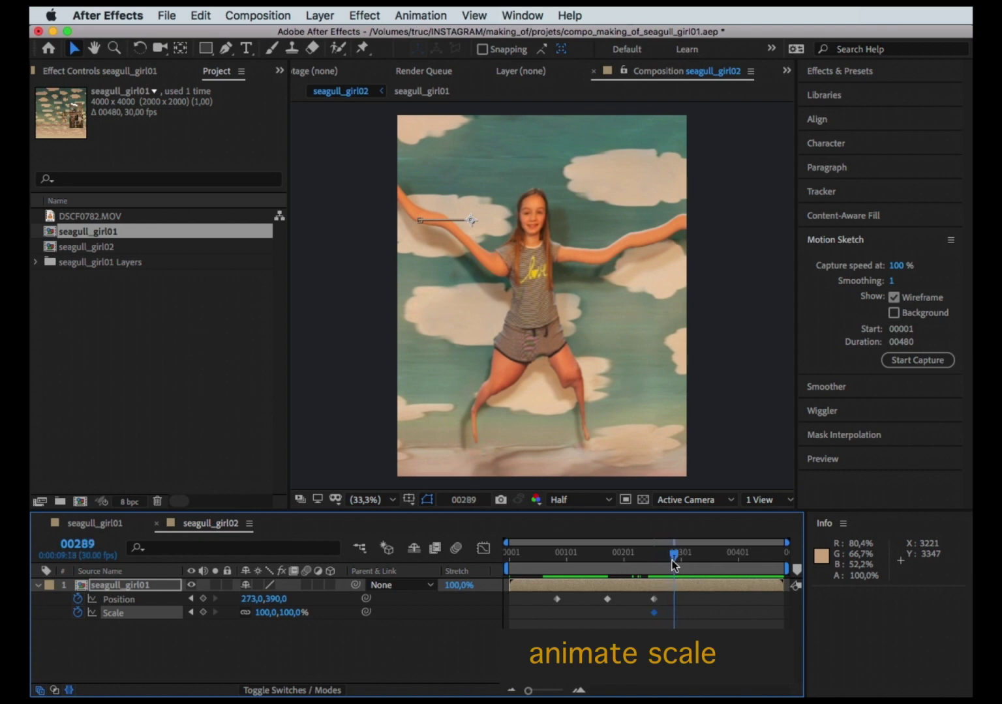
{"action": "left_click_drag", "start_coordinate": [277, 612], "coordinate": [237, 600]}
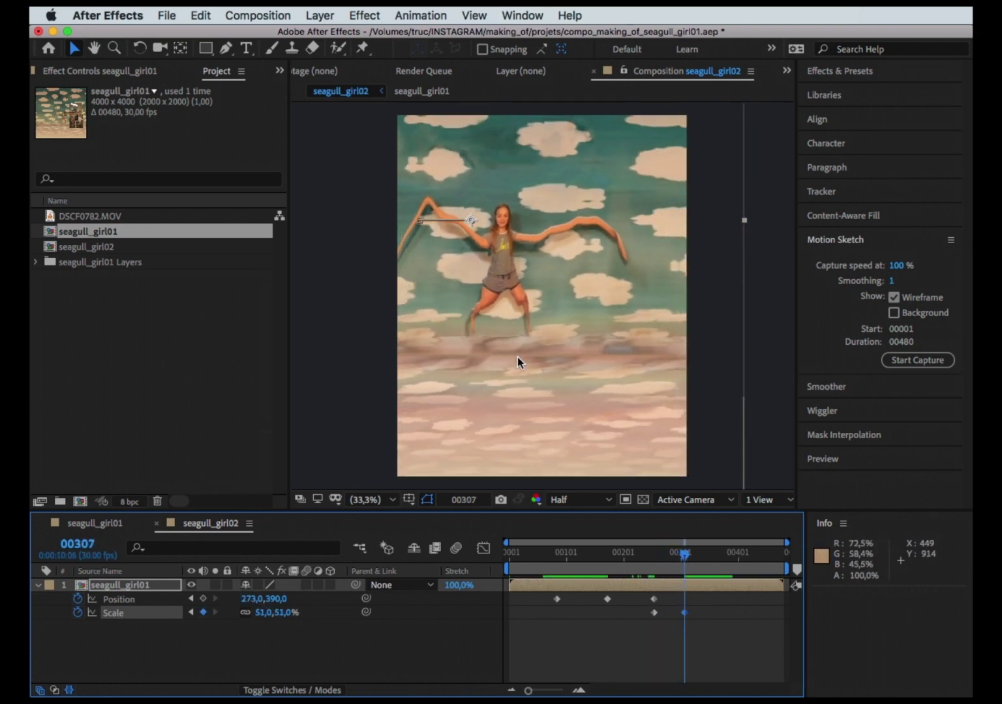
Scale the layer down further at frame 307, reposition it to 447, 726, and preview the zoom-out in an enlarged view.
{"action": "left_click_drag", "start_coordinate": [517, 357], "coordinate": [559, 412]}
{"action": "left_click_drag", "start_coordinate": [280, 612], "coordinate": [271, 612]}
{"action": "left_click_drag", "start_coordinate": [521, 420], "coordinate": [529, 444]}
{"action": "left_click_drag", "start_coordinate": [684, 556], "coordinate": [646, 559]}
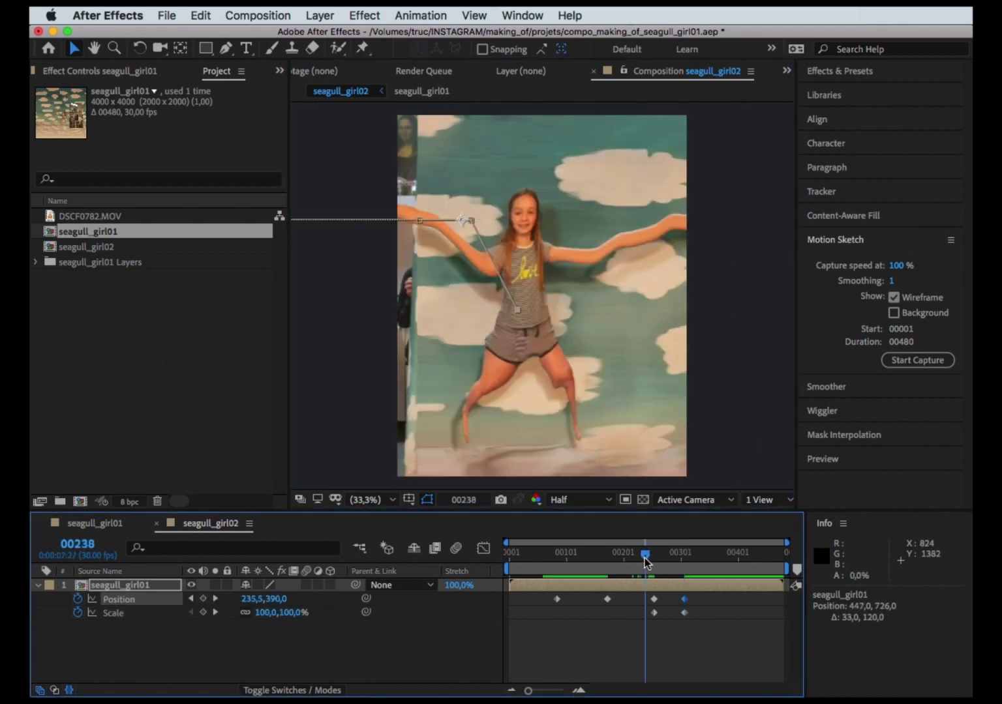
{"action": "key", "text": "grave"}
{"action": "key", "text": "space"}
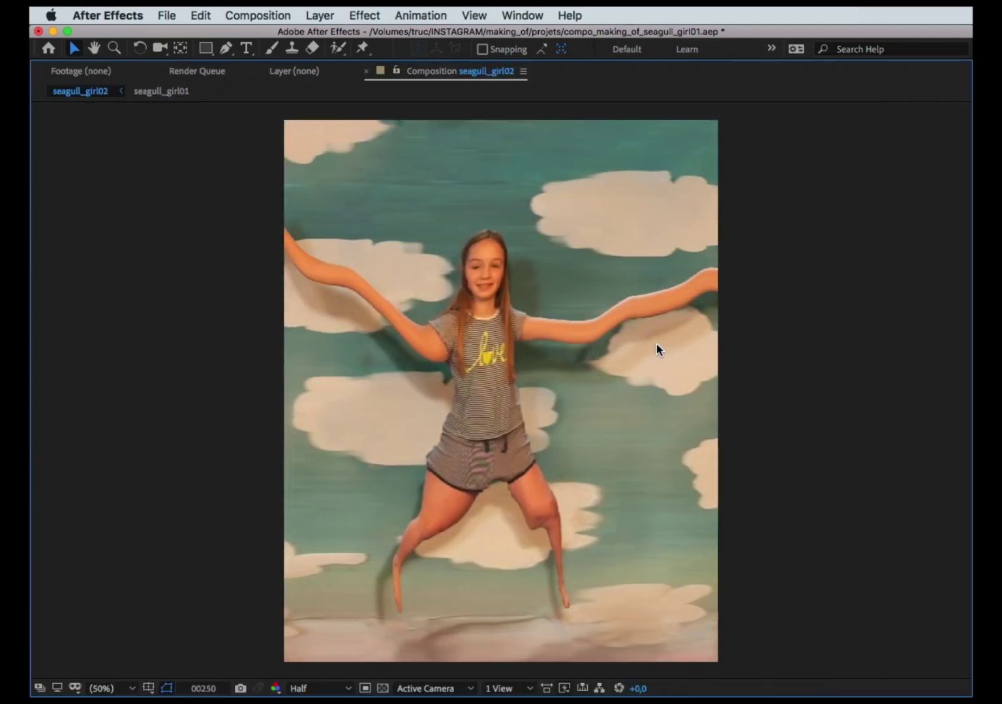
{"action": "key", "text": "grave"}
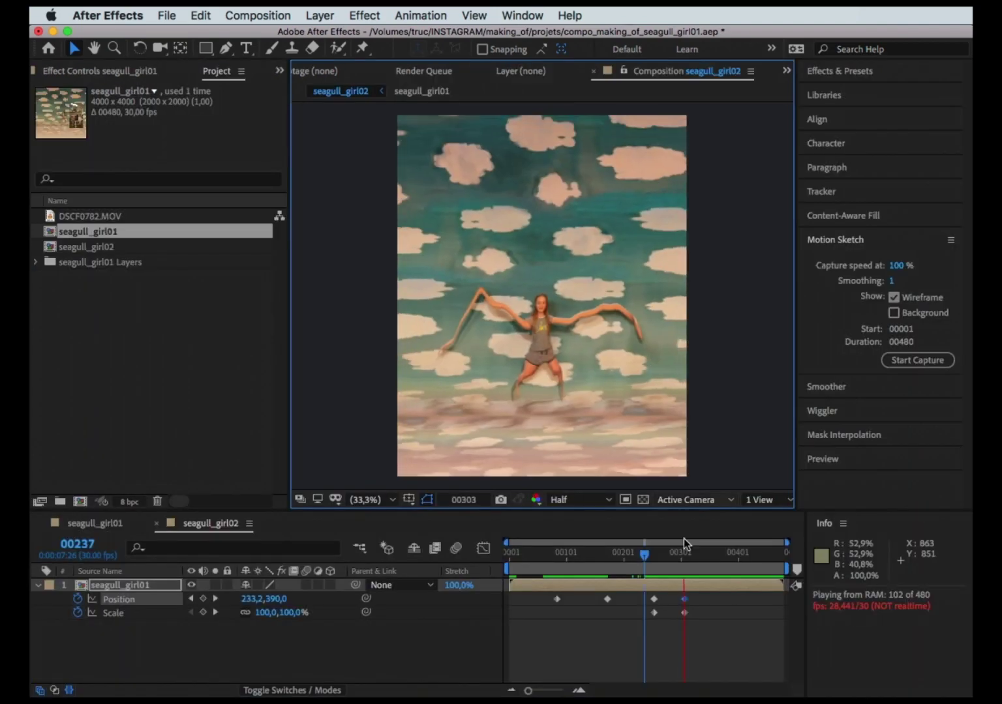
Apply Easy Ease Out to the position and scale keyframes at frame 254 and preview the zoom-out.
{"action": "left_click", "coordinate": [680, 551]}
{"action": "right_click", "coordinate": [523, 574]}
{"action": "mouse_move", "coordinate": [581, 693]}
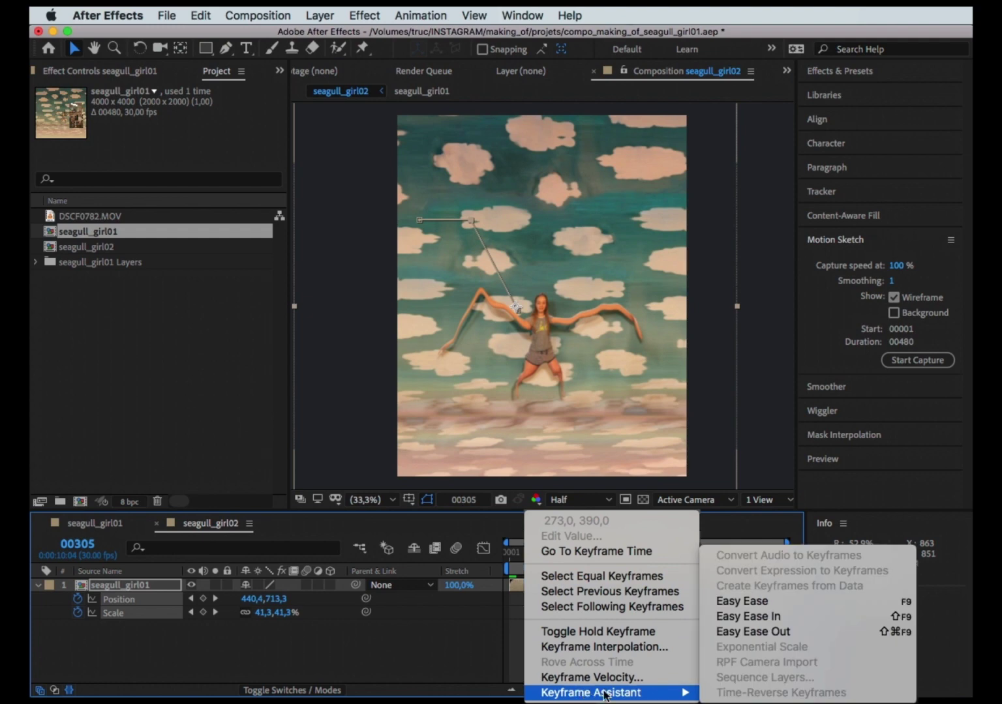
{"action": "left_click", "coordinate": [742, 633]}
{"action": "left_click", "coordinate": [649, 564]}
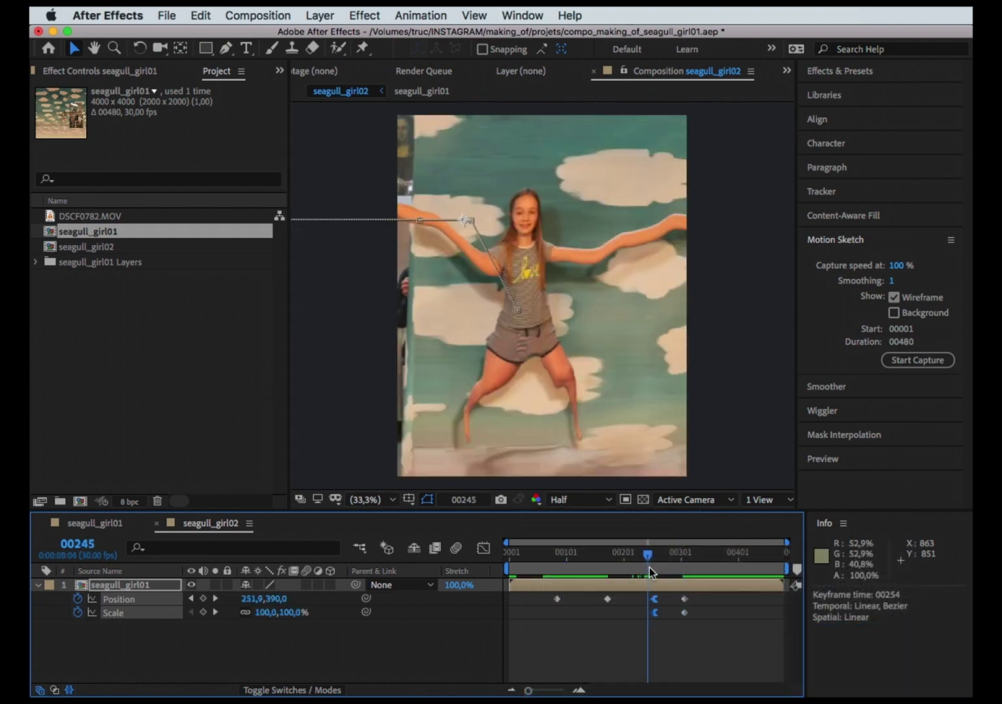
{"action": "key", "text": "space"}
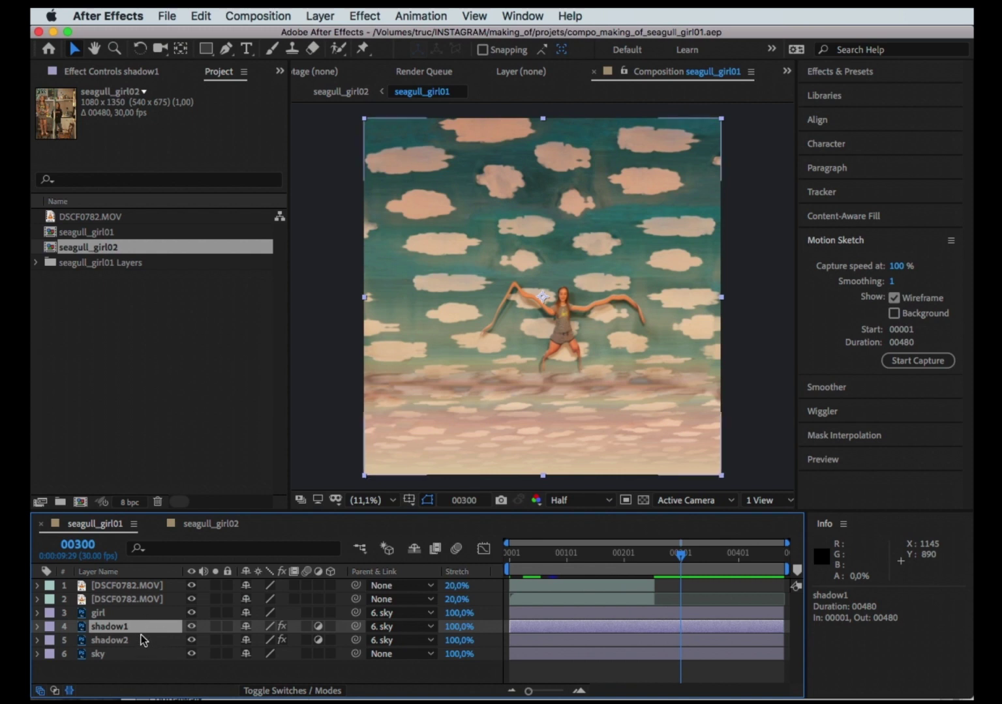
Parent the shadow1 and shadow2 layers in seagull_girl01 to the girl layer.
{"action": "left_click", "coordinate": [144, 640], "text": "shift"}
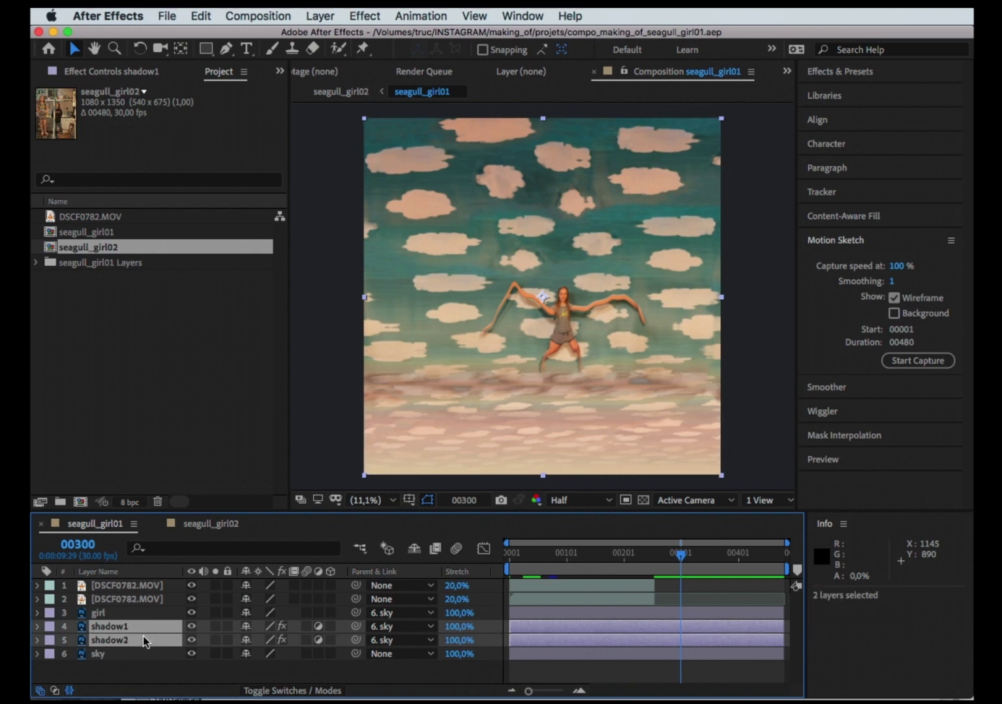
{"action": "left_click_drag", "start_coordinate": [356, 627], "coordinate": [156, 613]}
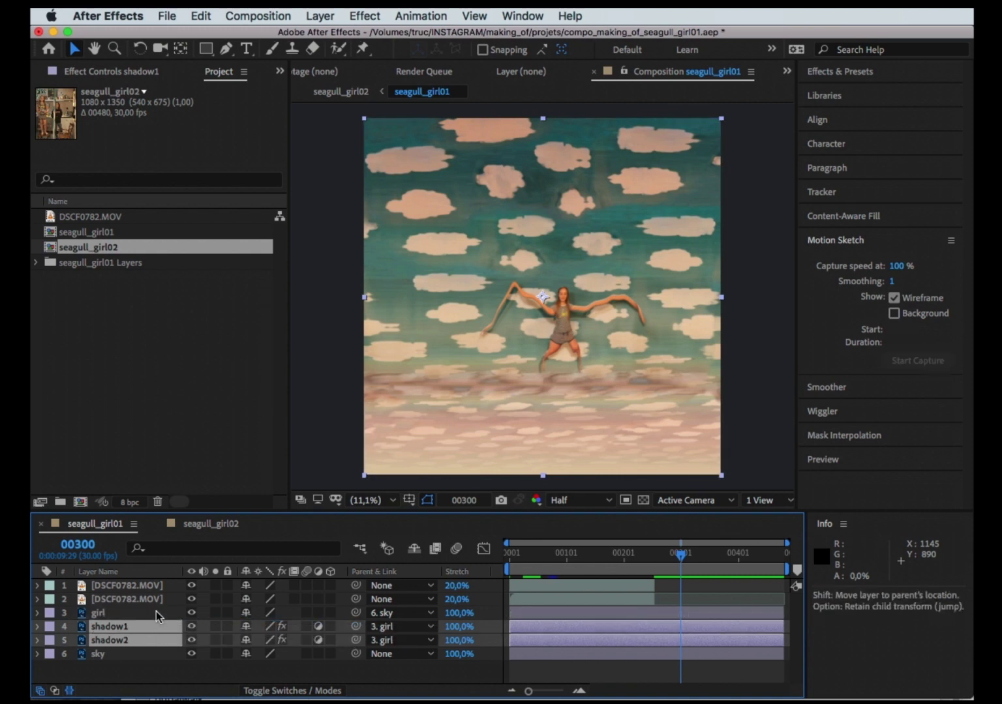
Add a null object directly above the girl layer and rename it move.
{"action": "left_click", "coordinate": [157, 613]}
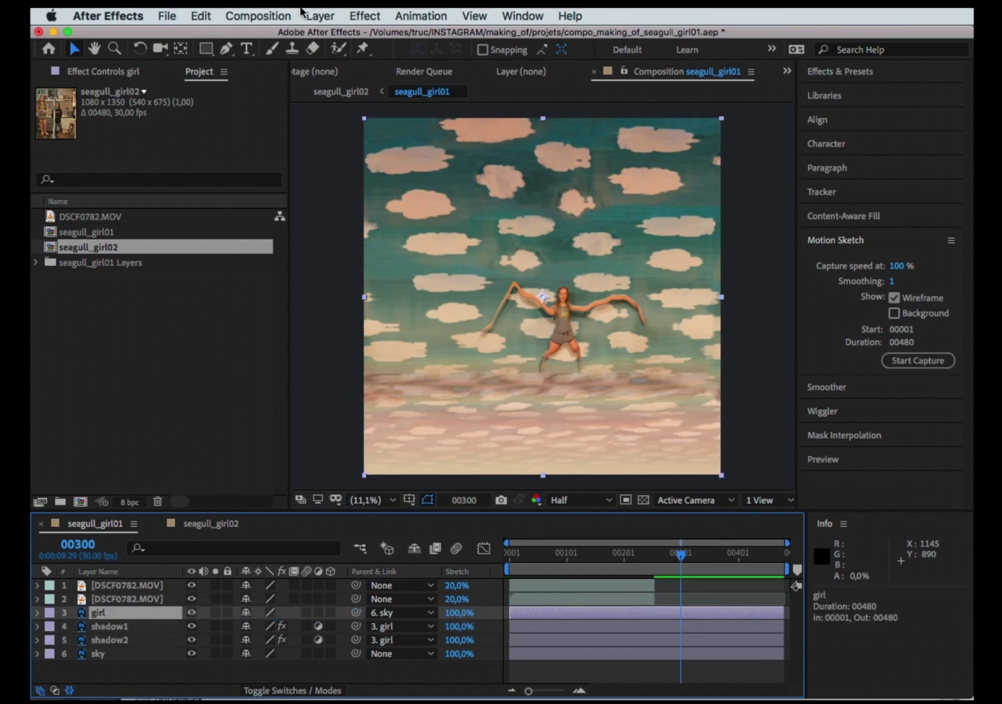
{"action": "left_click", "coordinate": [300, 16]}
{"action": "mouse_move", "coordinate": [318, 36]}
{"action": "left_click", "coordinate": [541, 101]}
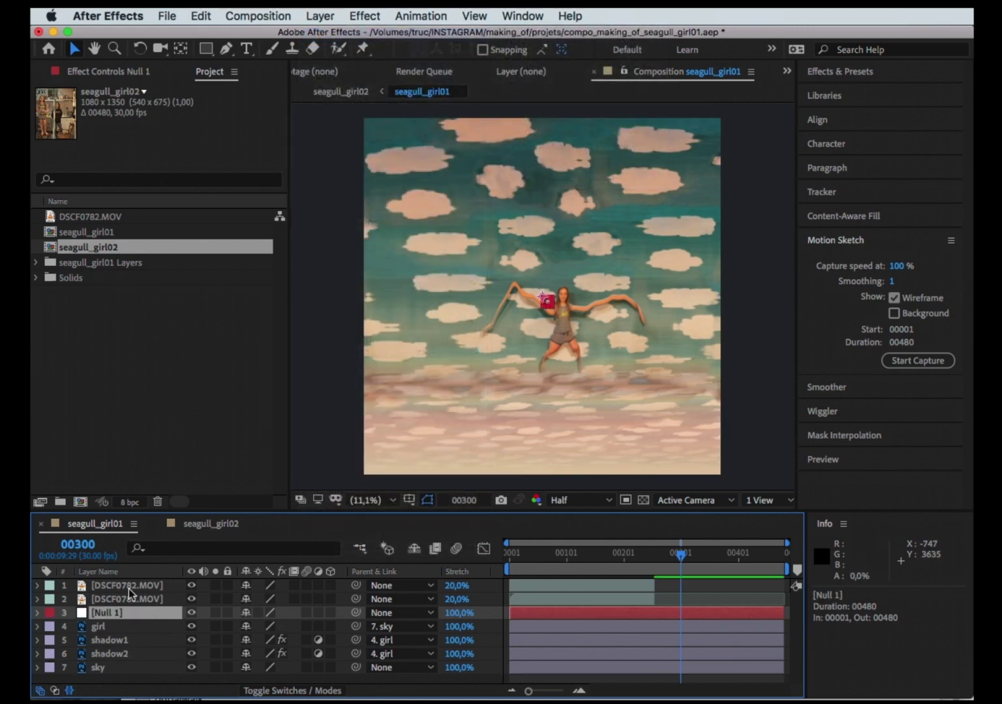
{"action": "key", "text": "Return"}
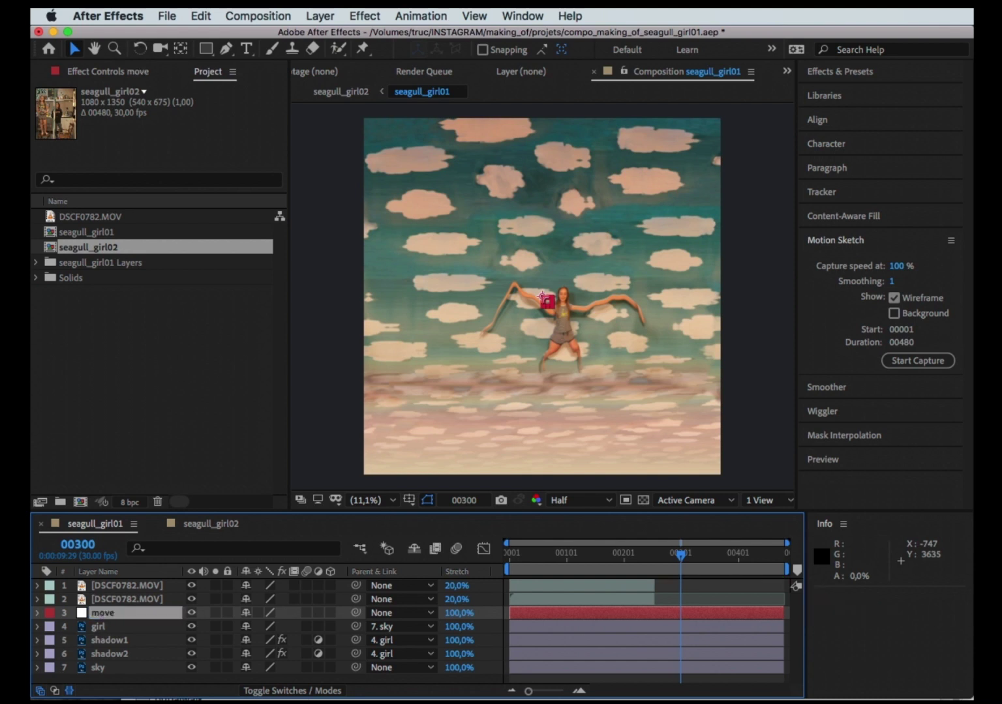
Record a Motion Sketch path carrying the move null up and out past the sky's upper-right corner, and start its layer at frame 300.
{"action": "key", "text": "h"}
{"action": "left_click_drag", "start_coordinate": [670, 346], "coordinate": [648, 396]}
{"action": "key", "text": "v"}
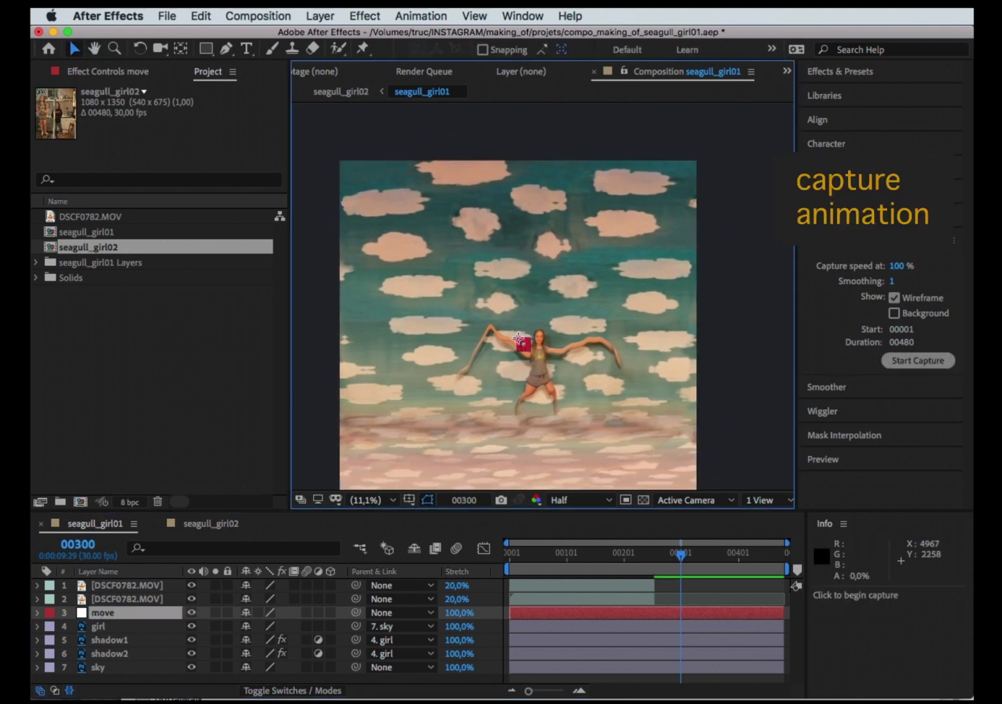
{"action": "mouse_move", "coordinate": [521, 321]}
{"action": "left_mouse_down"}
{"action": "mouse_move", "coordinate": [549, 303]}
{"action": "mouse_move", "coordinate": [550, 278]}
{"action": "left_mouse_up"}
{"action": "mouse_move", "coordinate": [590, 220]}
{"action": "left_mouse_down"}
{"action": "mouse_move", "coordinate": [654, 168]}
{"action": "mouse_move", "coordinate": [714, 67]}
{"action": "left_mouse_up"}
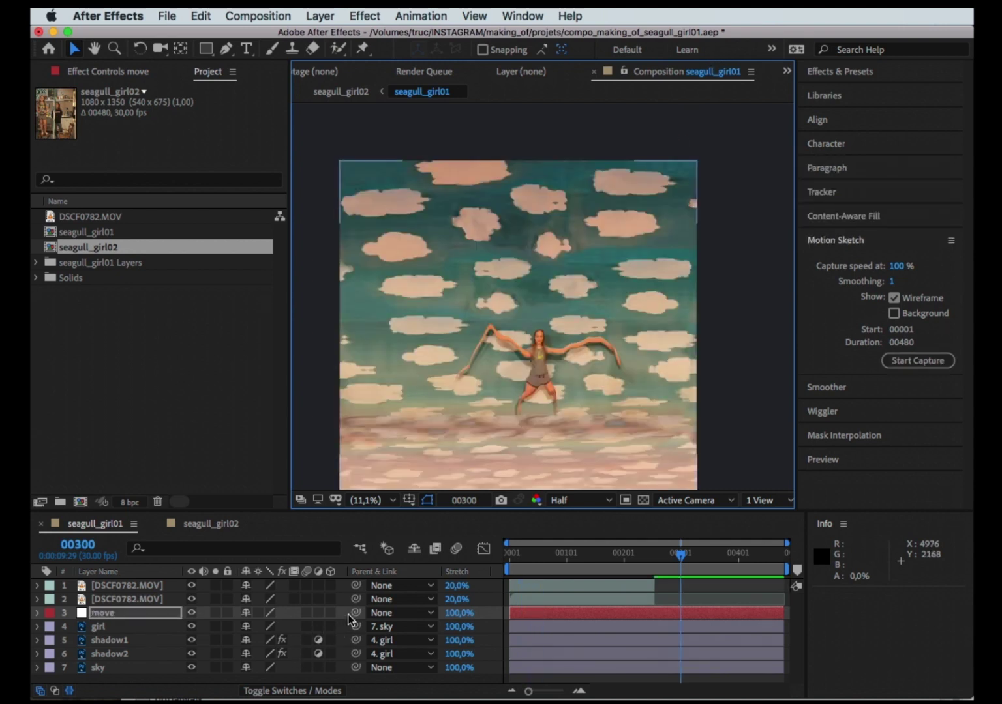
{"action": "key", "text": "bracketleft"}
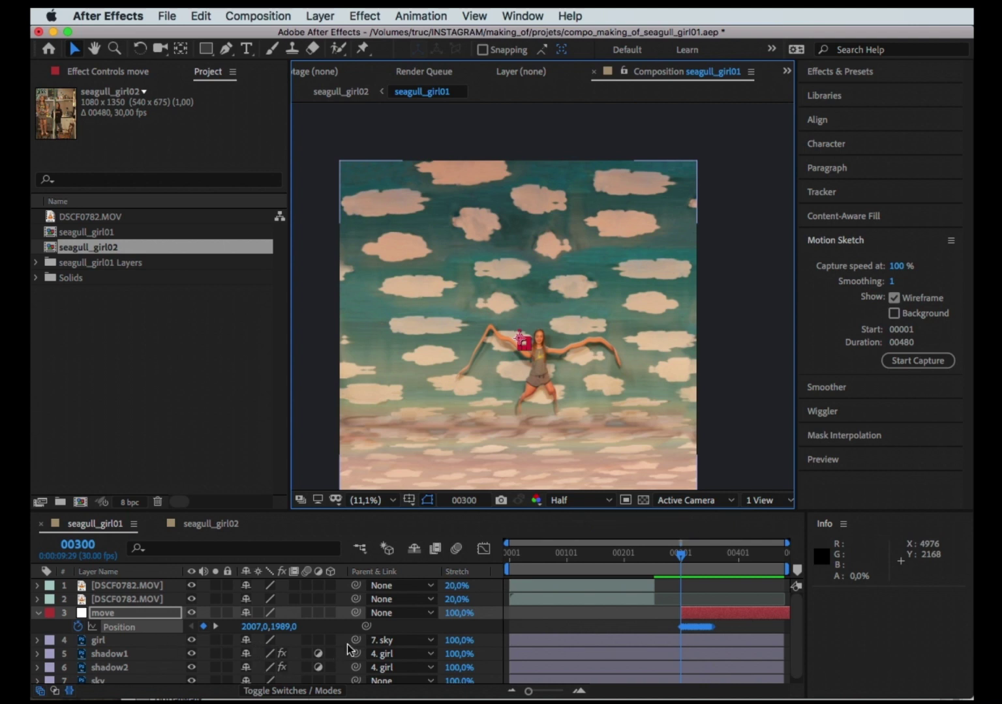
Parent the girl layer to the move null and preview the captured flight from frame 300.
{"action": "left_click_drag", "start_coordinate": [356, 640], "coordinate": [161, 613]}
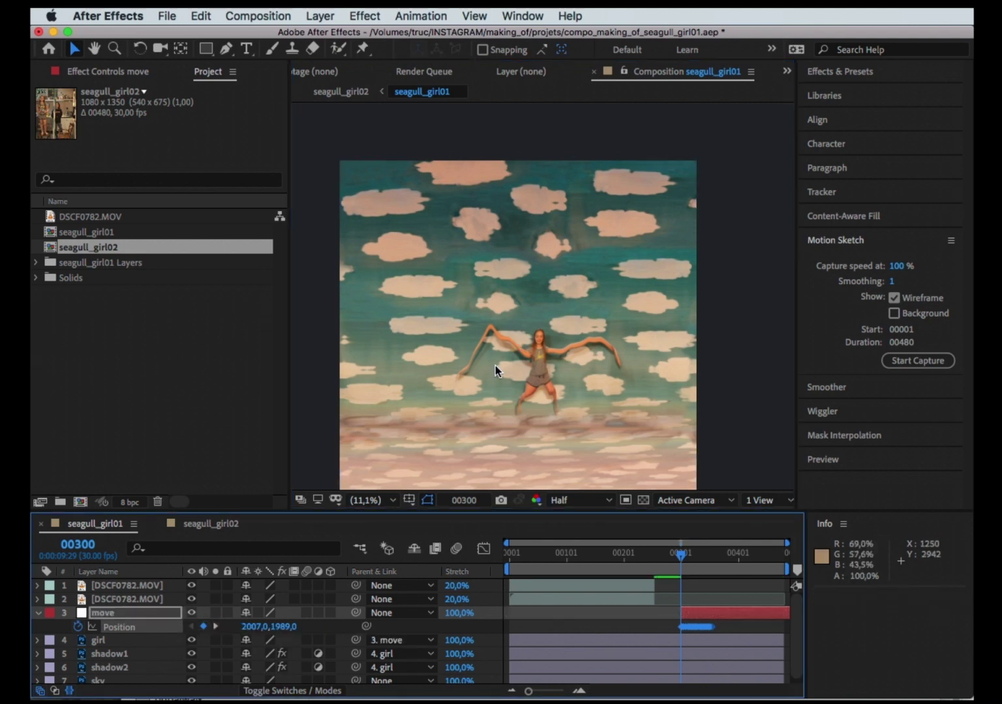
{"action": "key", "text": "space"}
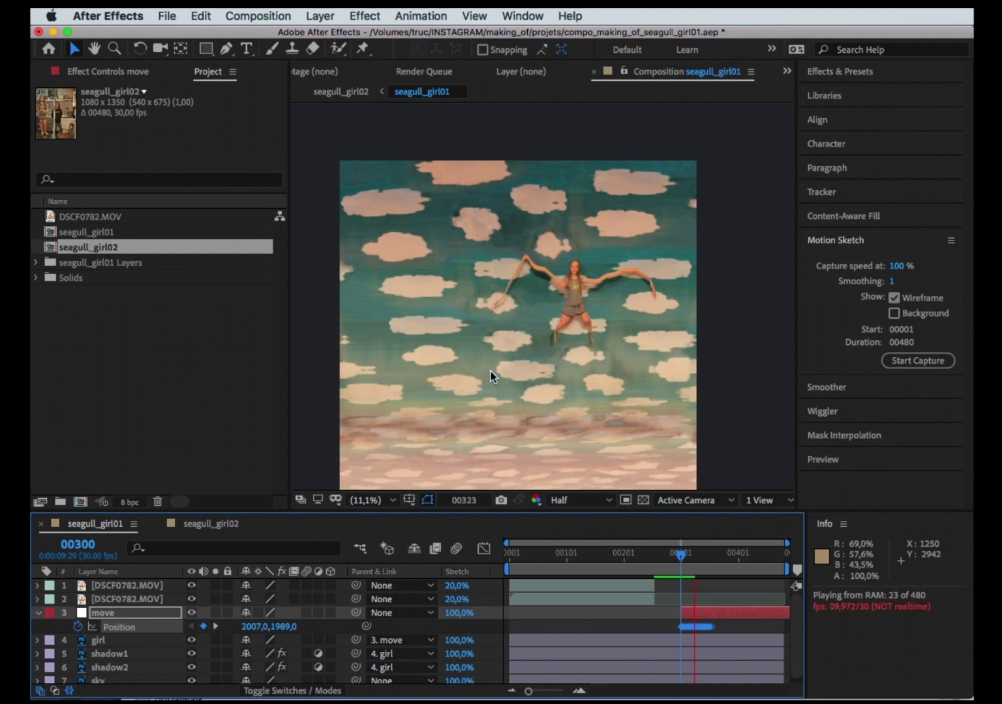
{"action": "key", "text": "space"}
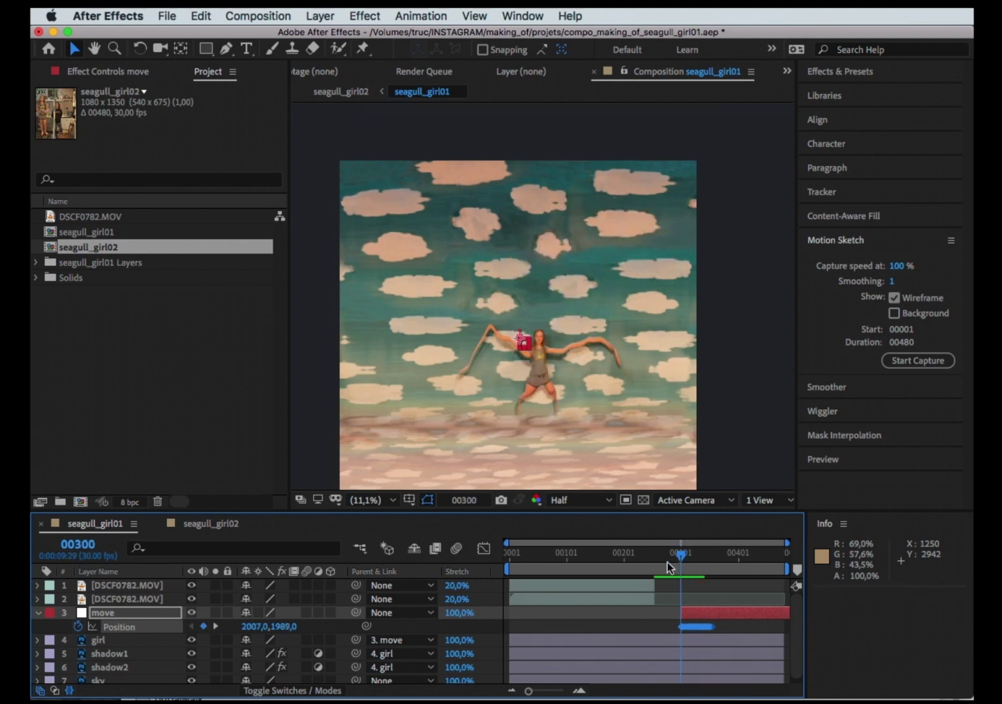
Keyframe the move null's rotation at 0° at frame 300 and 8° at frame 308.
{"action": "key", "text": "shift+r"}
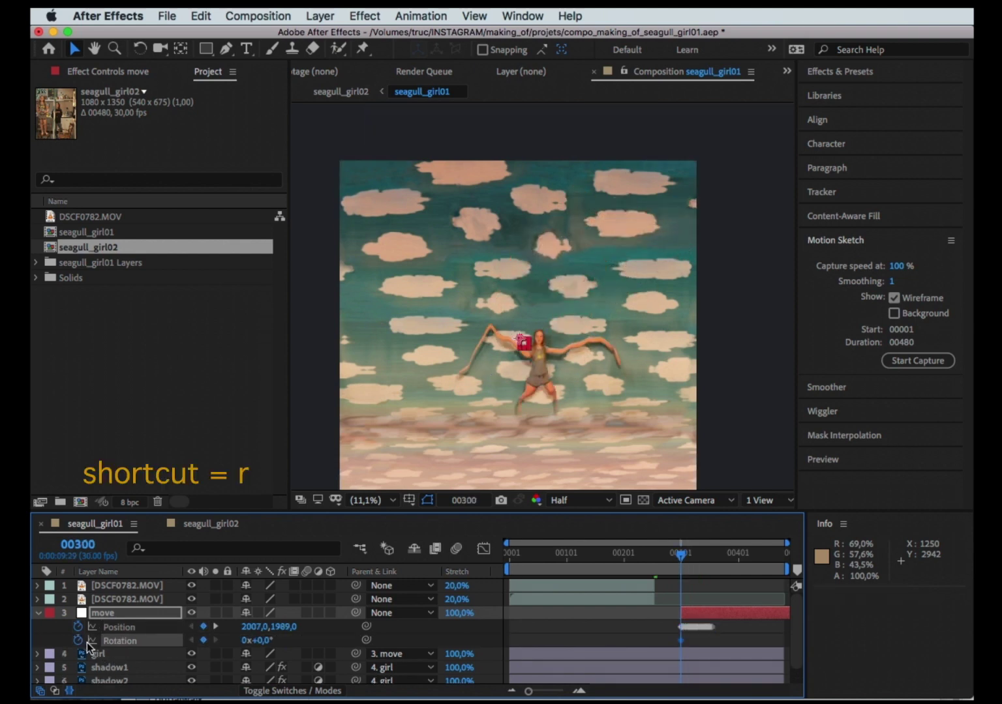
{"action": "left_click_drag", "start_coordinate": [683, 558], "coordinate": [685, 557]}
{"action": "left_click", "coordinate": [579, 692]}
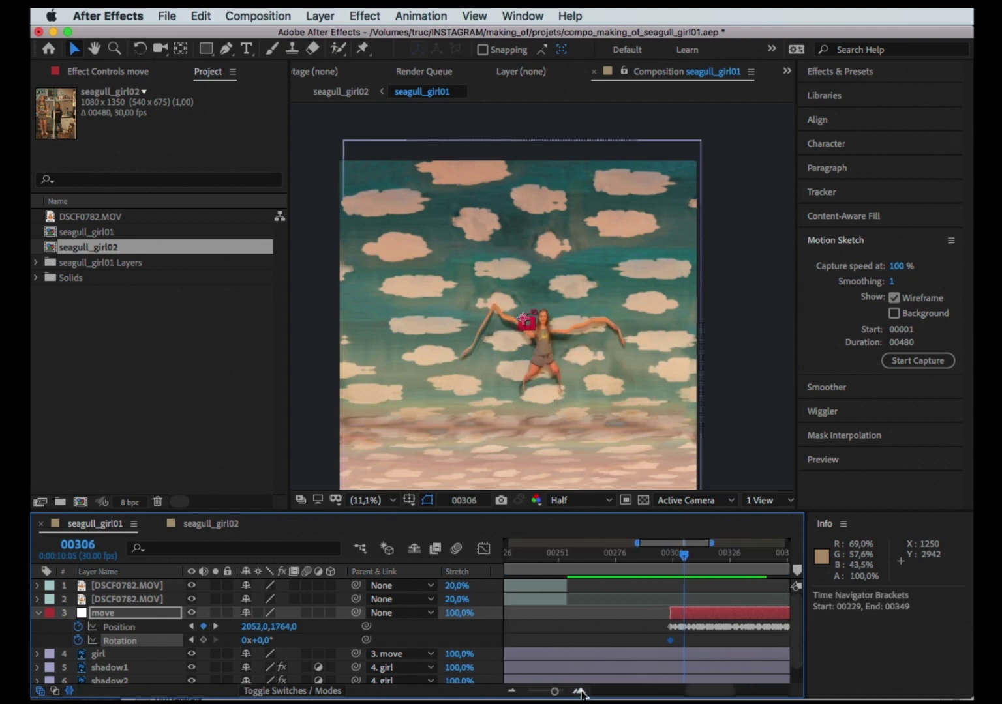
{"action": "scroll", "coordinate": [626, 620], "scroll_direction": "right", "scroll_amount": 5}
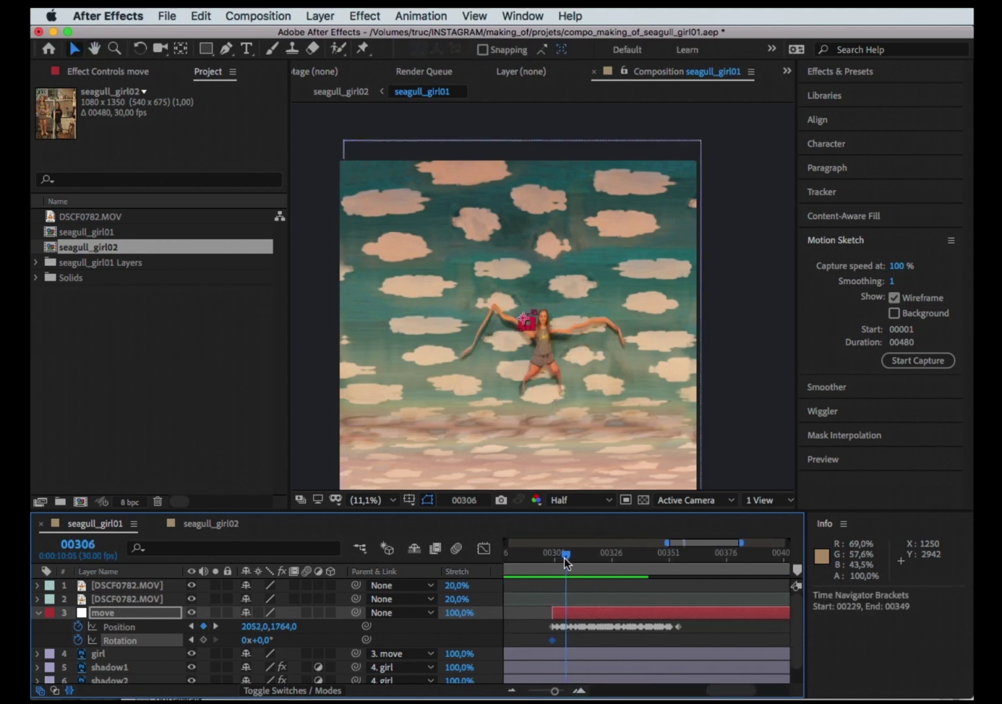
{"action": "left_click", "coordinate": [269, 645]}
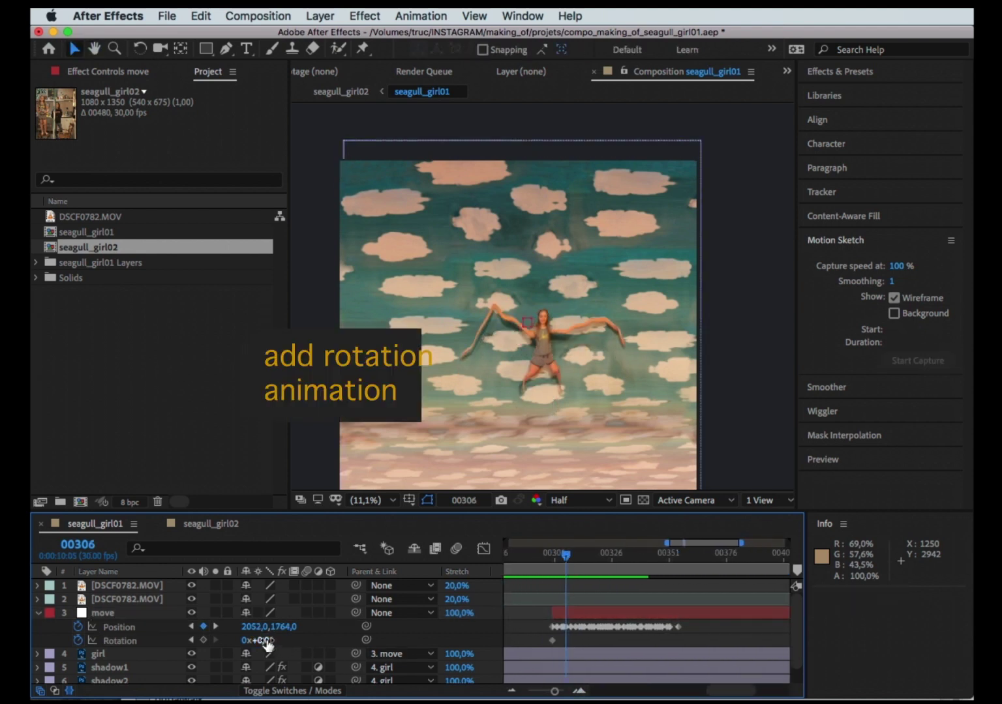
{"action": "left_click_drag", "start_coordinate": [267, 640], "coordinate": [273, 640]}
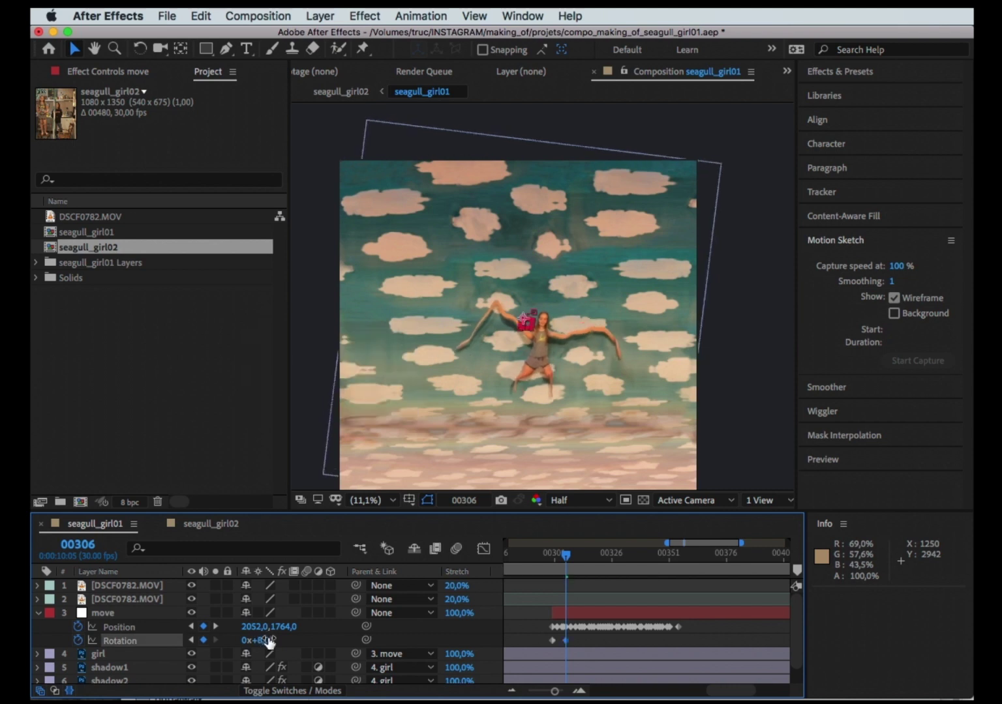
{"action": "left_click_drag", "start_coordinate": [570, 640], "coordinate": [572, 645]}
Continue the move null's rocking rotation with keyframes at frame 320, 4° at about frame 329, -8° at frame 341 and 19° at frame 353.
{"action": "left_click", "coordinate": [598, 553]}
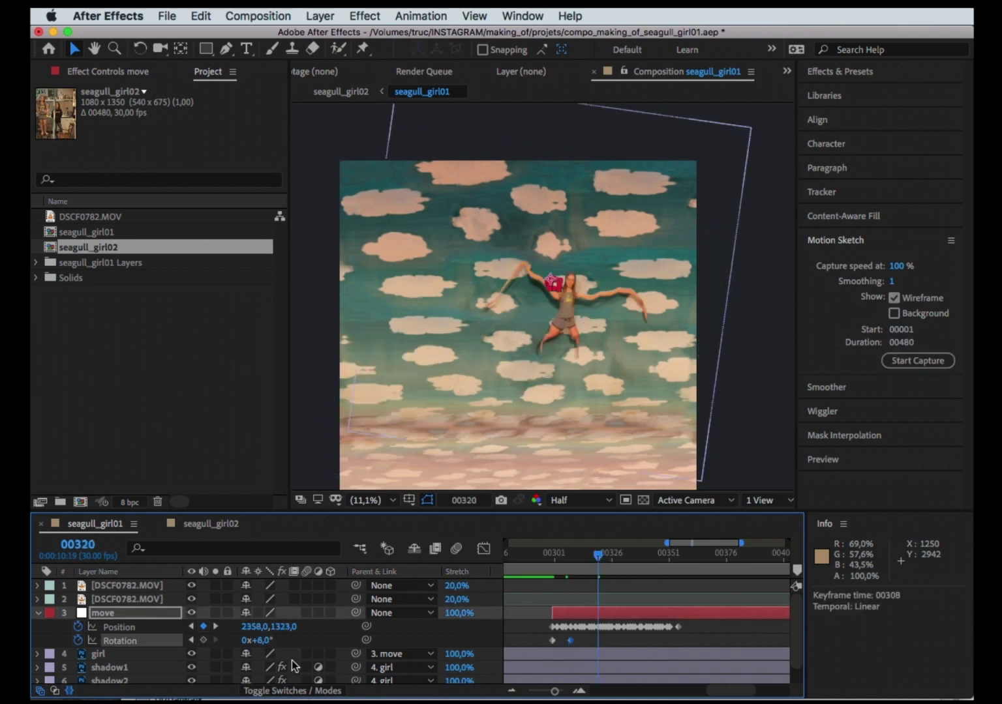
{"action": "mouse_move", "coordinate": [259, 640]}
{"action": "left_mouse_down"}
{"action": "mouse_move", "coordinate": [250, 641]}
{"action": "mouse_move", "coordinate": [268, 643]}
{"action": "left_mouse_up"}
{"action": "left_click", "coordinate": [617, 560]}
{"action": "left_click", "coordinate": [645, 556]}
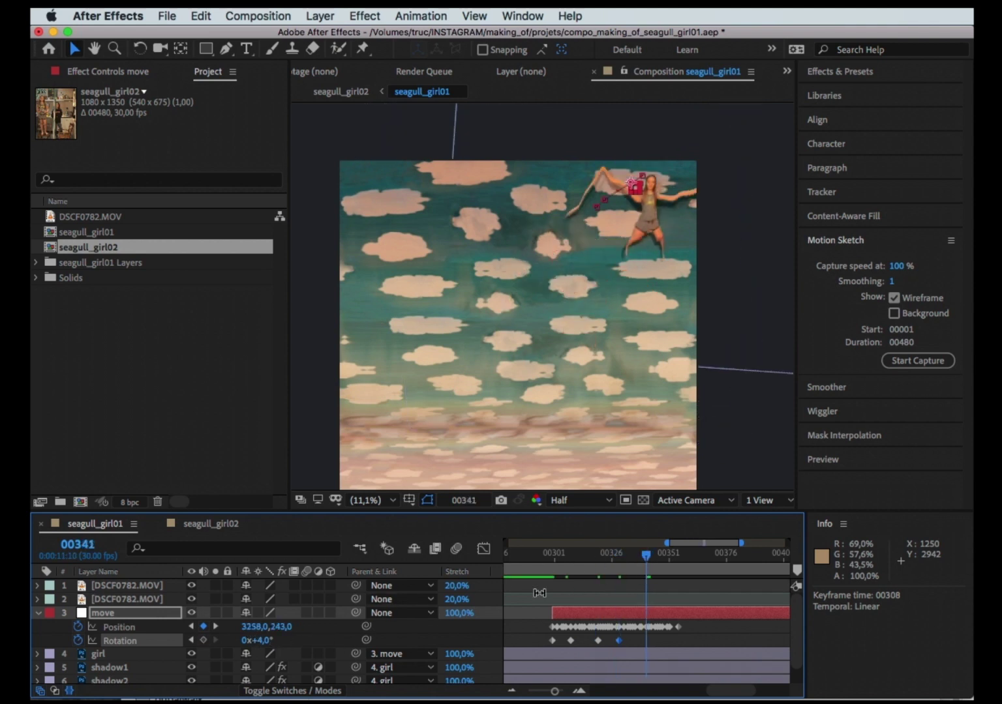
{"action": "left_click", "coordinate": [256, 639]}
{"action": "left_click_drag", "start_coordinate": [264, 643], "coordinate": [256, 640]}
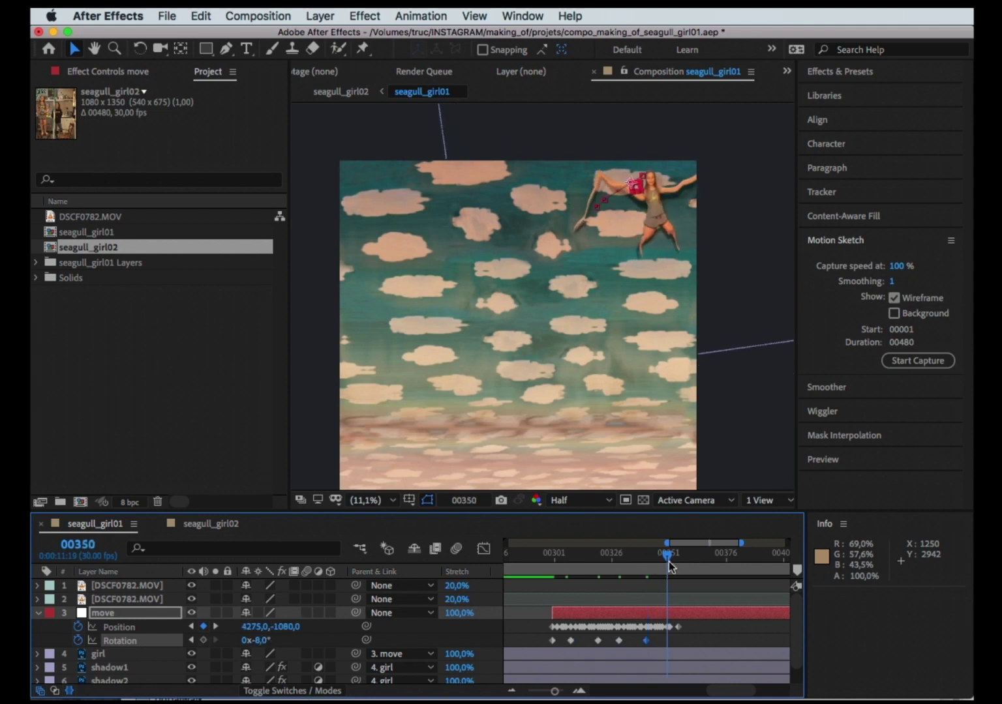
{"action": "left_click_drag", "start_coordinate": [670, 566], "coordinate": [673, 566]}
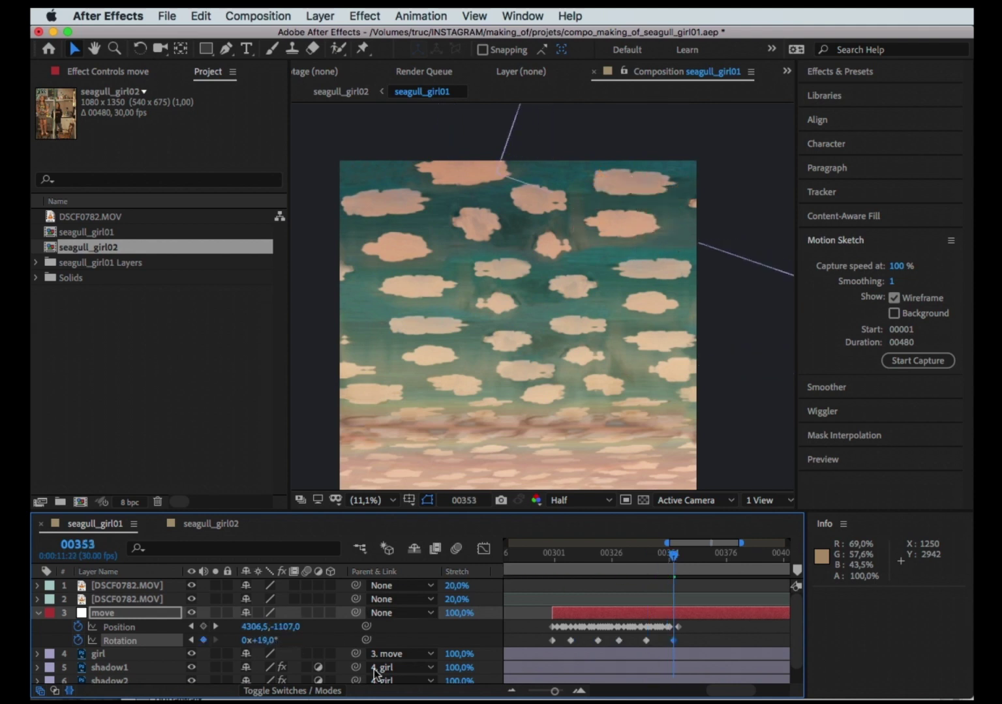
Set starting position keyframes for shadow1 and shadow2 at frame 300.
{"action": "scroll", "coordinate": [375, 675], "scroll_direction": "down", "scroll_amount": 1}
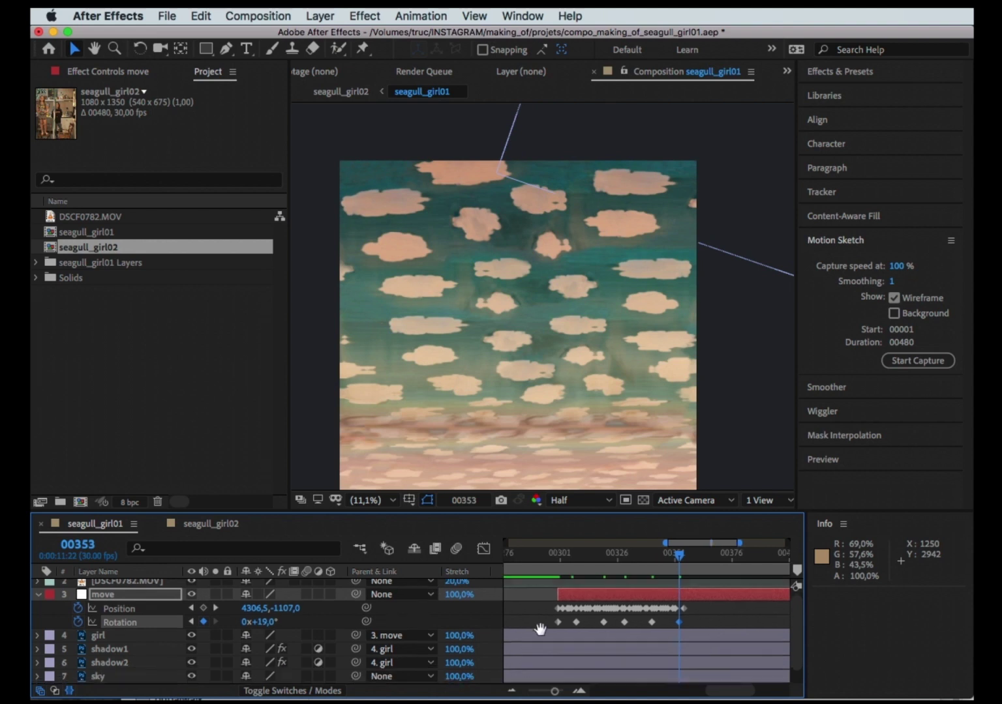
{"action": "left_click", "coordinate": [144, 654]}
{"action": "left_click", "coordinate": [139, 664], "text": "shift"}
{"action": "key", "text": "p"}
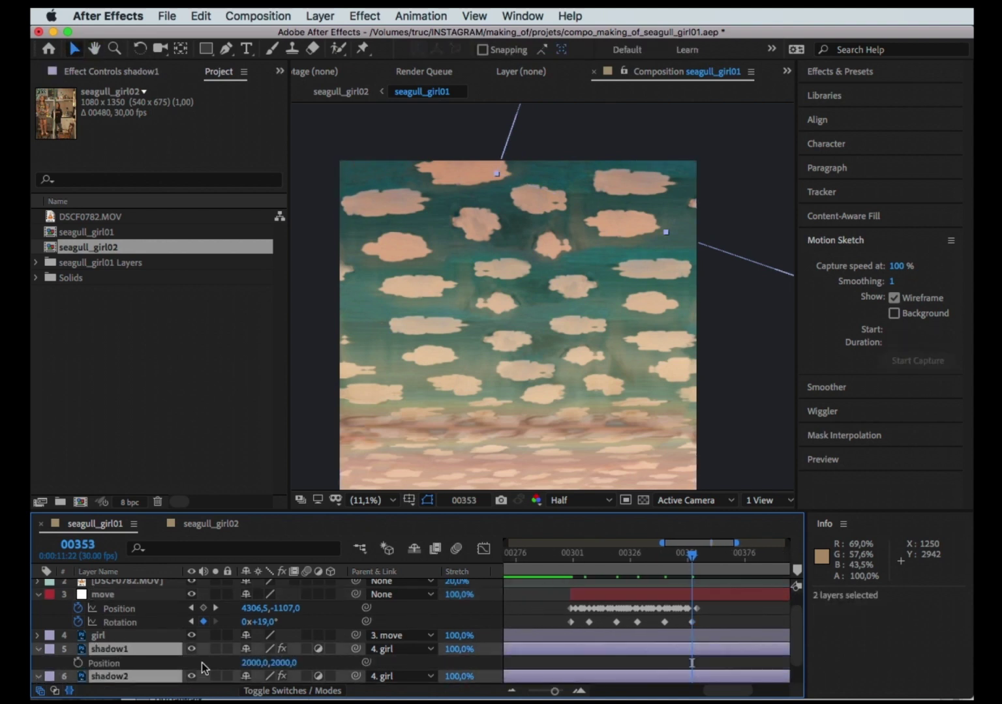
{"action": "scroll", "coordinate": [202, 659], "scroll_direction": "down", "scroll_amount": 2}
{"action": "left_click", "coordinate": [587, 556]}
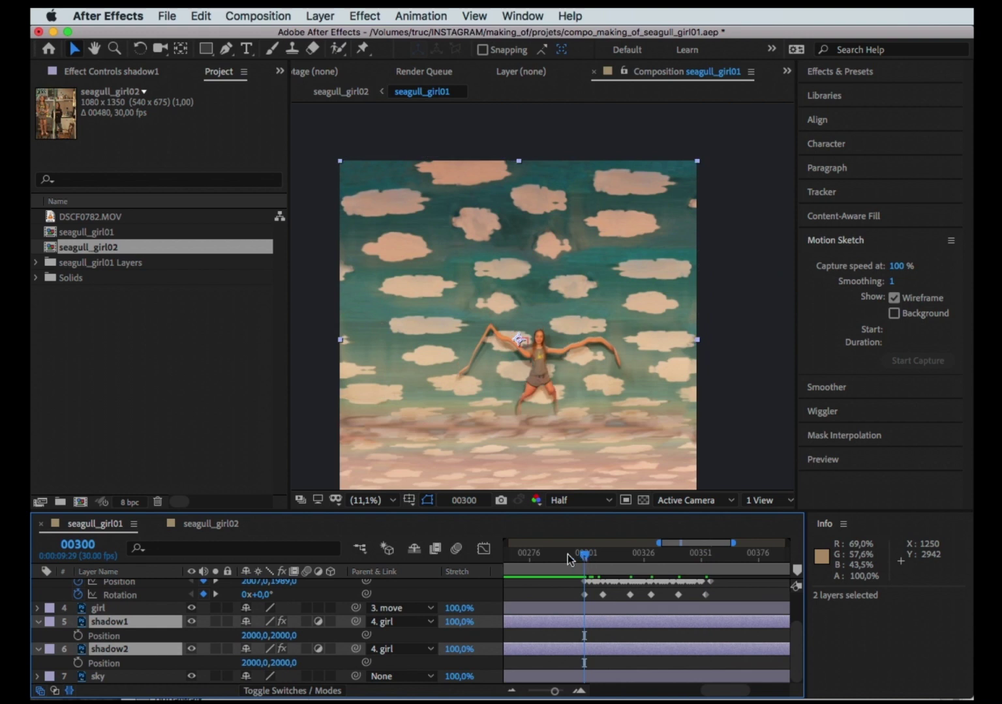
{"action": "left_click", "coordinate": [79, 635]}
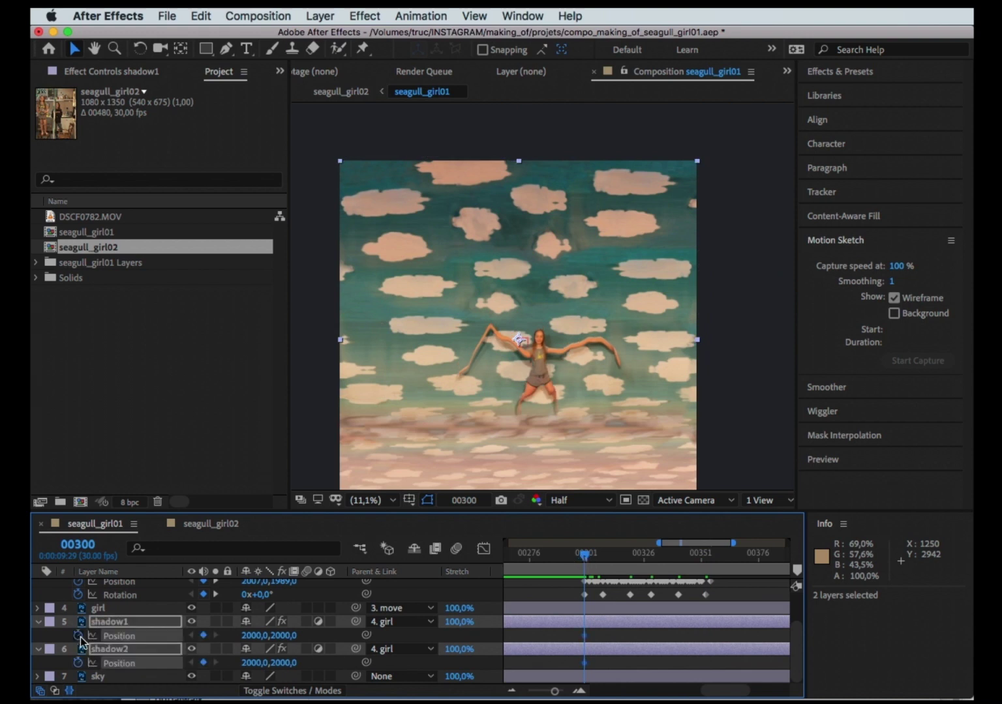
At frame 316, offset both shadows below the girl and spread them apart, shadow1 at 1864.3, 2238.9 and shadow2 at 2116.4, 2239.1.
{"action": "left_click", "coordinate": [621, 563]}
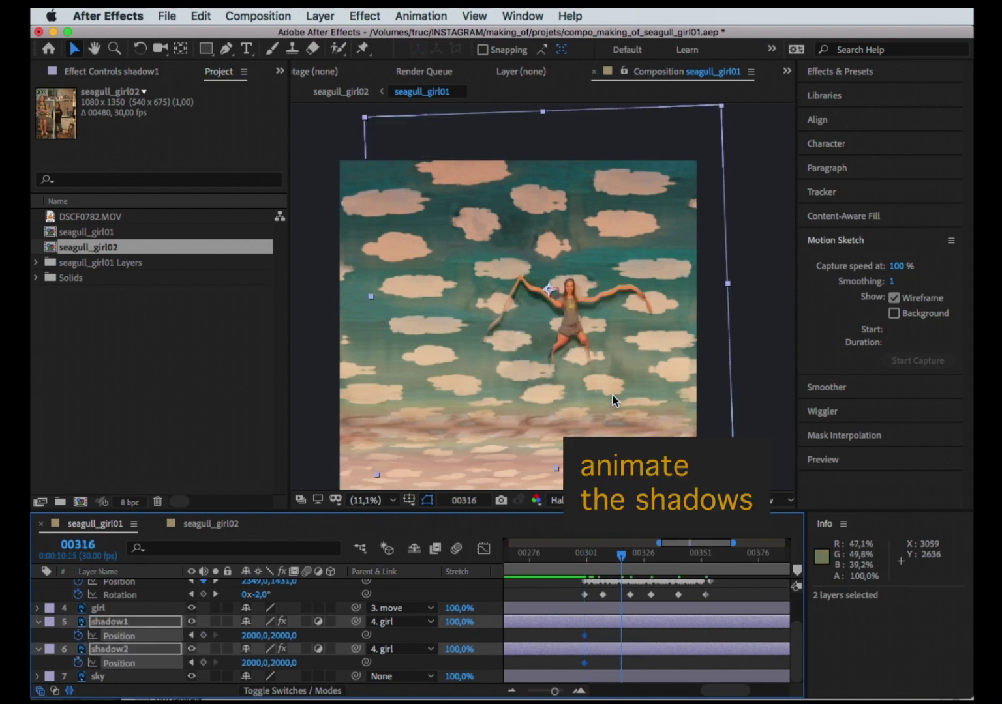
{"action": "left_click_drag", "start_coordinate": [612, 395], "coordinate": [614, 418]}
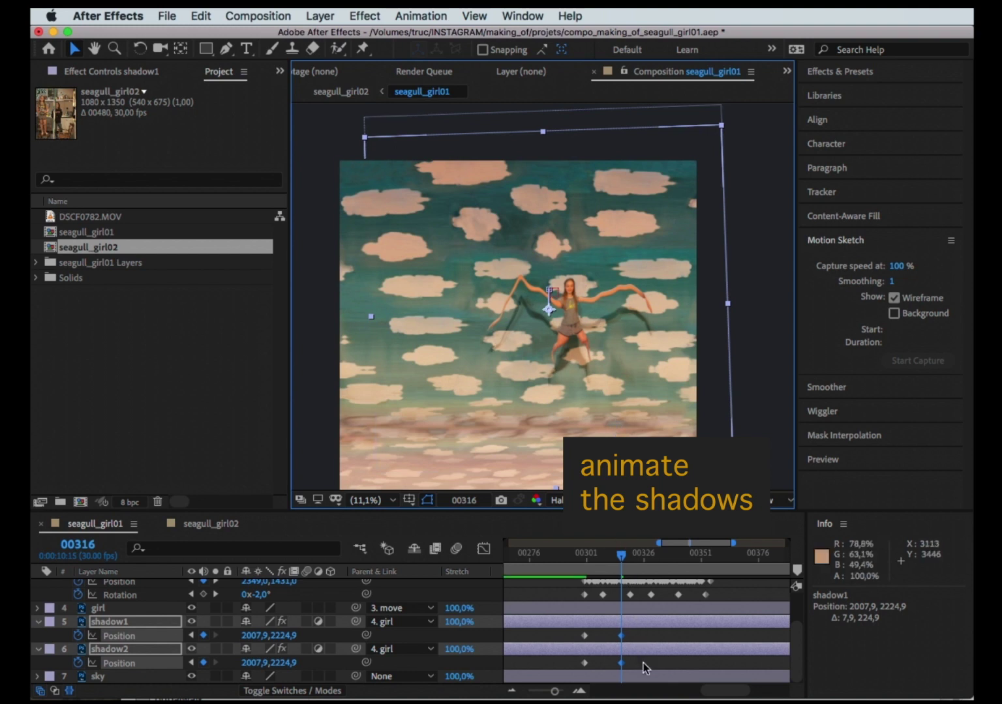
{"action": "left_click", "coordinate": [637, 622]}
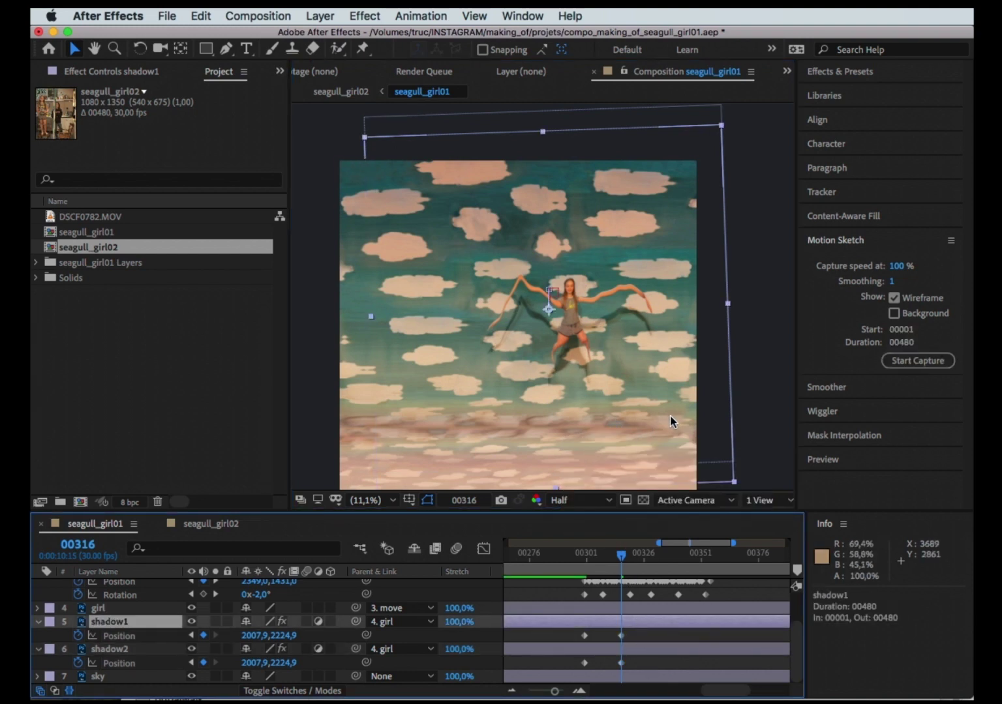
{"action": "left_click_drag", "start_coordinate": [672, 423], "coordinate": [686, 418]}
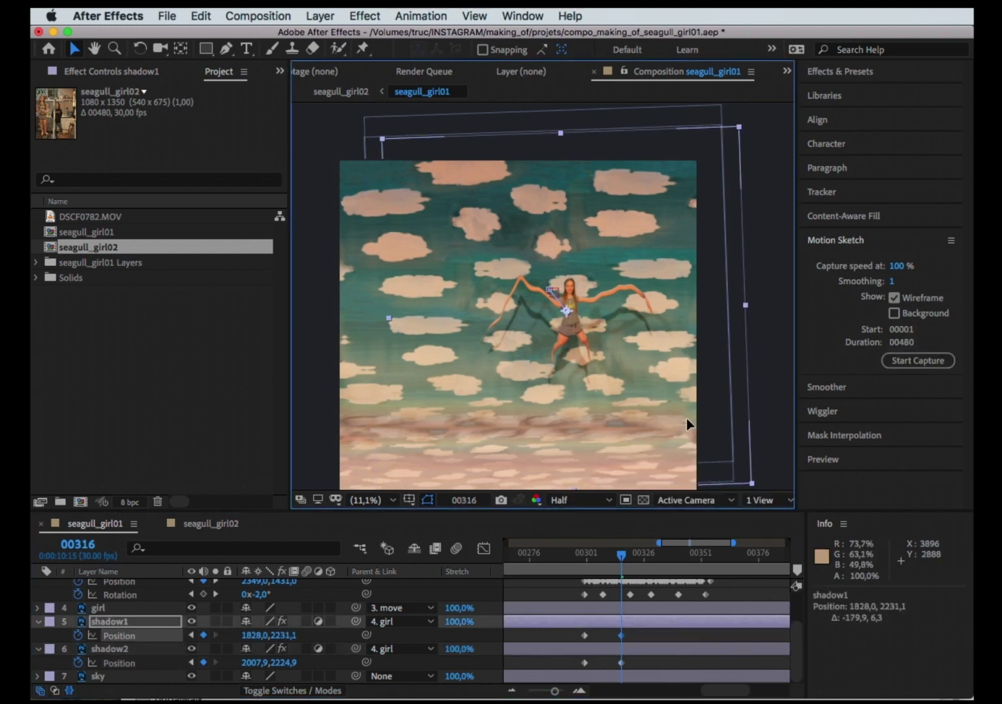
{"action": "left_click", "coordinate": [644, 648]}
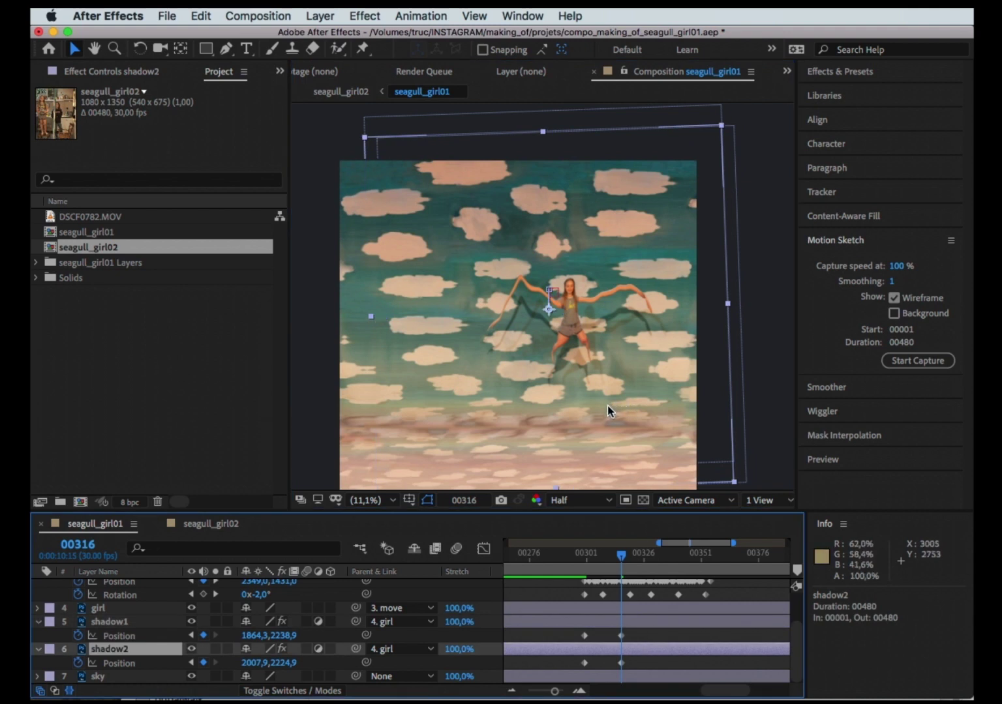
{"action": "left_click_drag", "start_coordinate": [607, 406], "coordinate": [597, 407]}
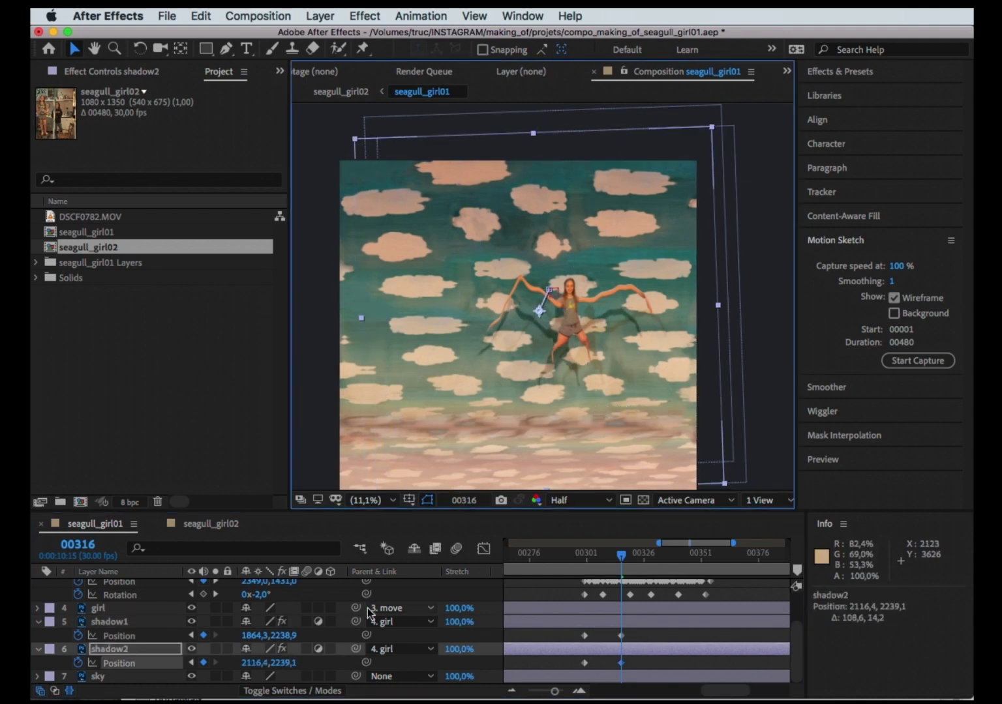
Keyframe both shadows' opacity at frames 300 and 316, lowering shadow1 to 22% and shadow2 to 51% at frame 316.
{"action": "left_click", "coordinate": [135, 626], "text": "shift"}
{"action": "key", "text": "t"}
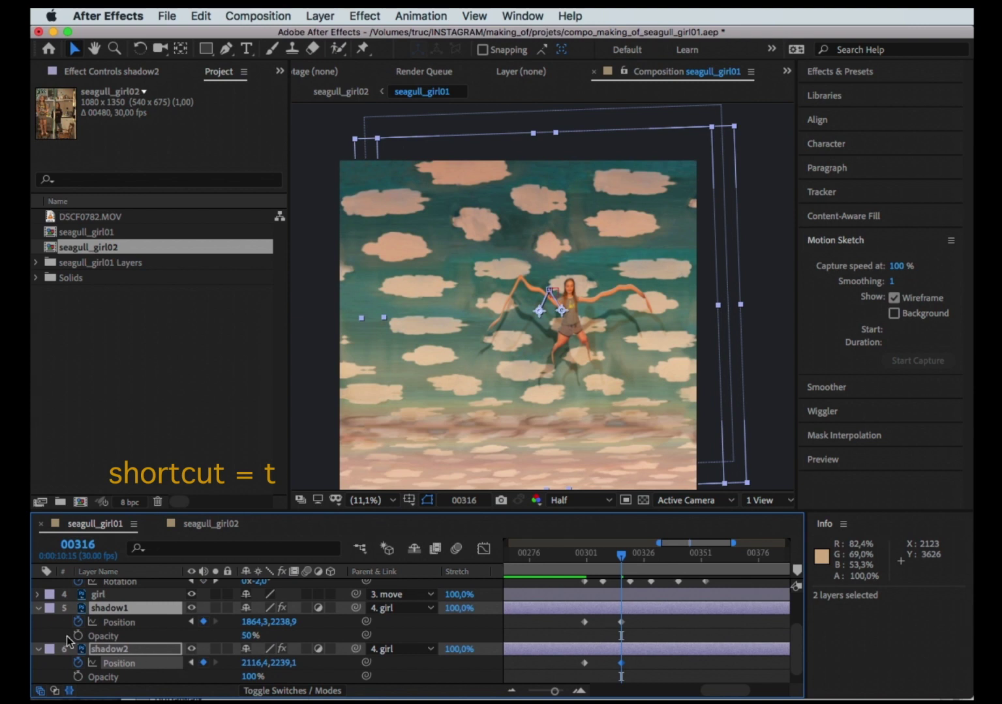
{"action": "key", "text": "alt+shift+t"}
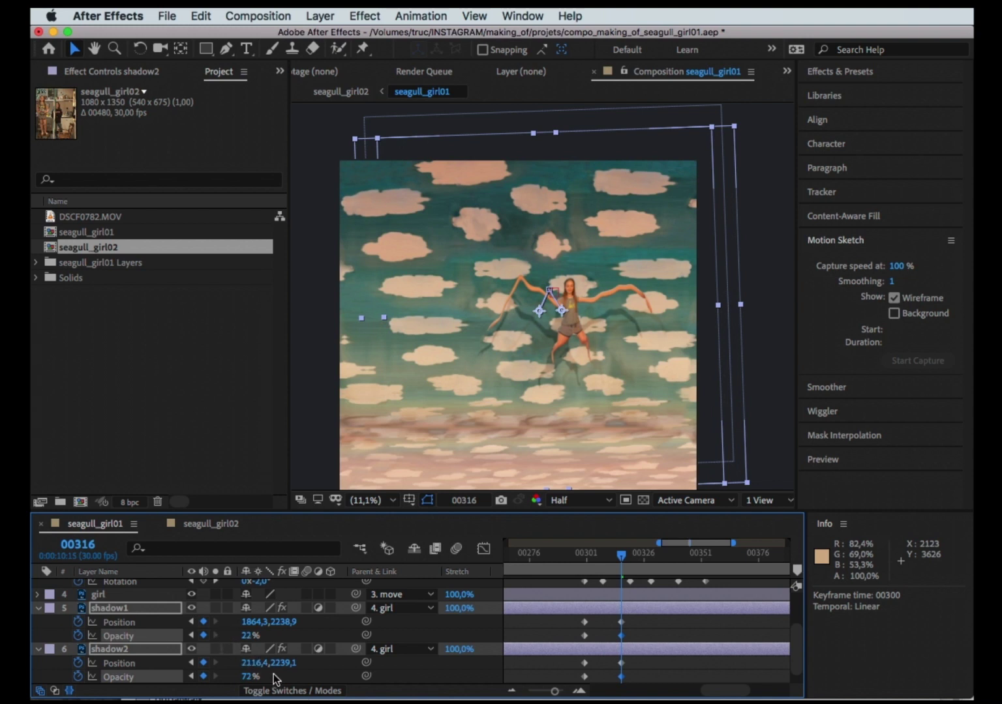
{"action": "key", "text": "F2"}
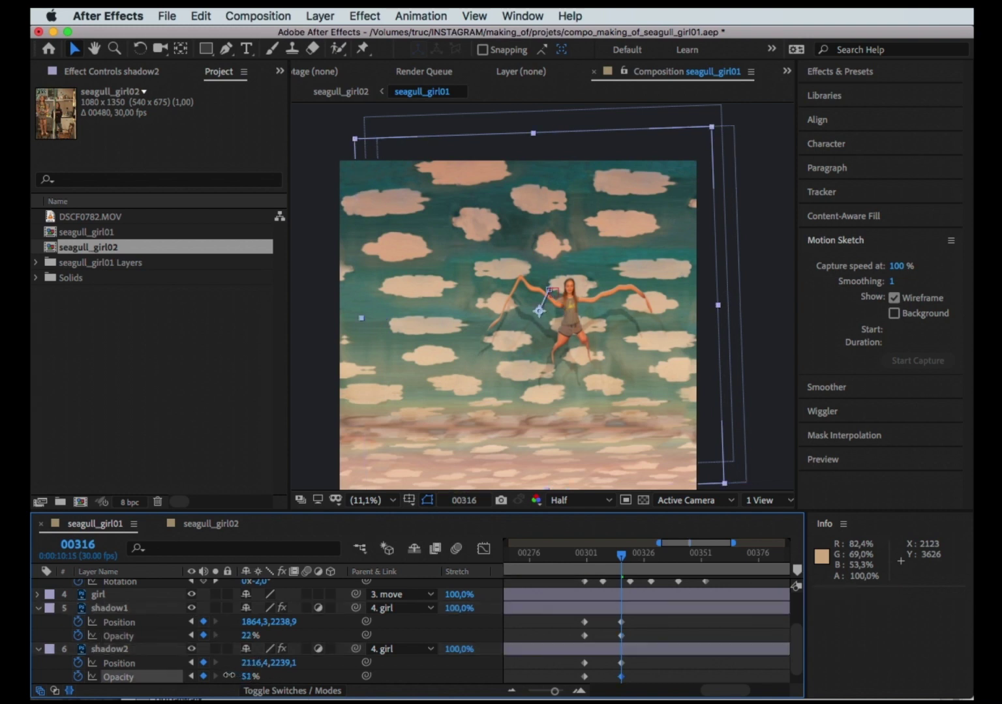
Preview the shadow animation from frame 300 and keyframe shadow2's opacity at 16% at frame 343.
{"action": "left_click_drag", "start_coordinate": [620, 555], "coordinate": [585, 553]}
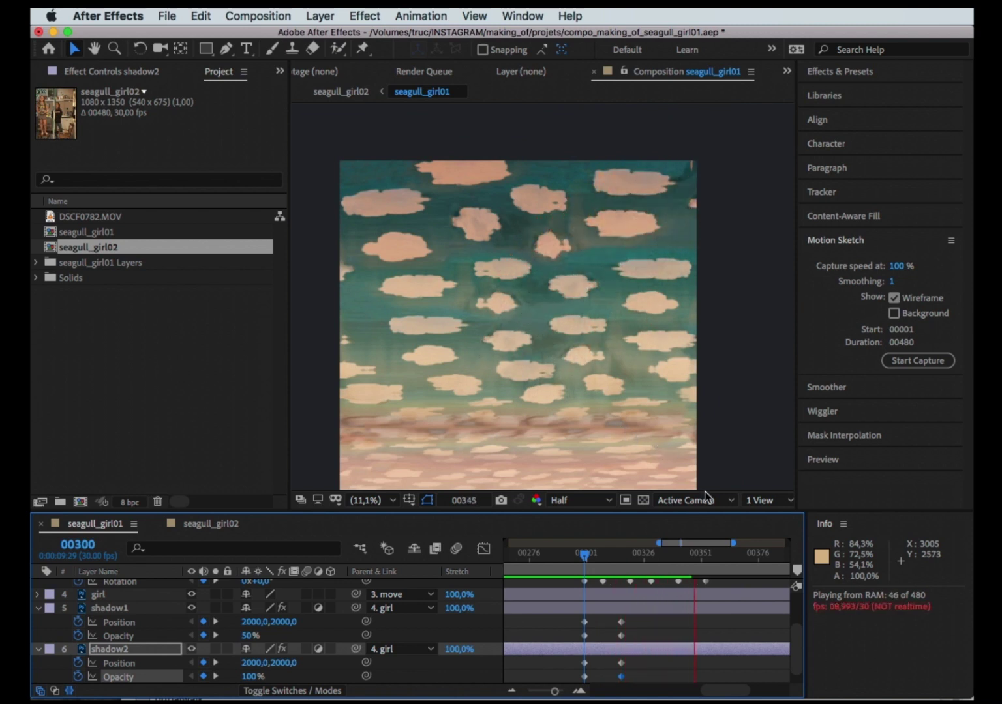
{"action": "left_click", "coordinate": [682, 571]}
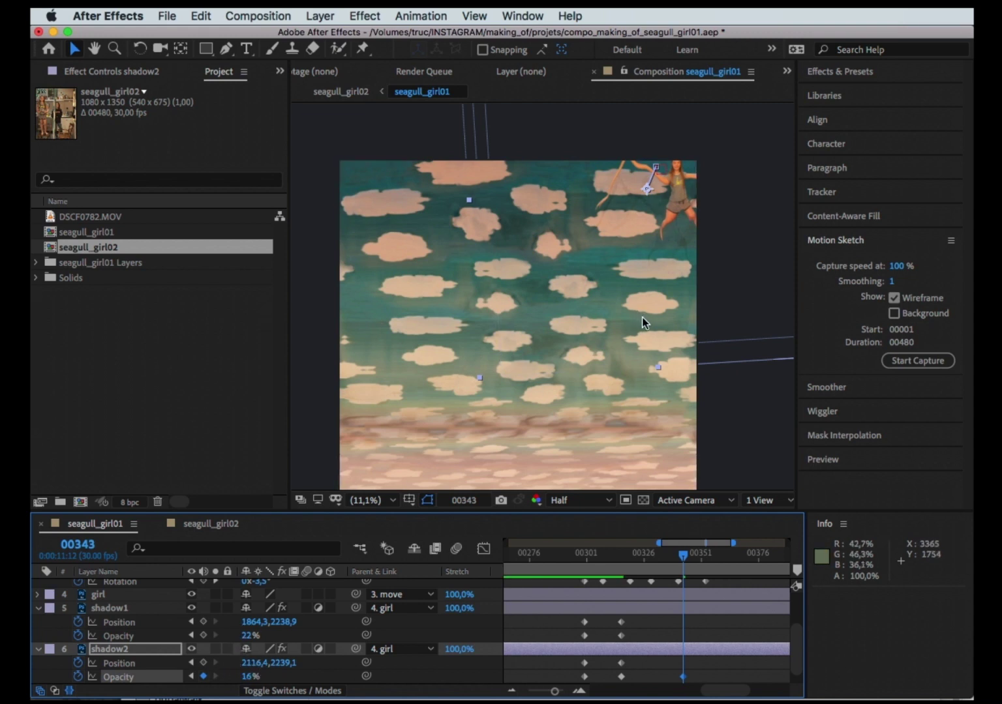
At frame 343, move shadow2 to 1857.9, 2435.2 and shadow1 to 2220.6, 2316.3, and lower shadow1's opacity to 5%.
{"action": "left_click_drag", "start_coordinate": [649, 320], "coordinate": [615, 367]}
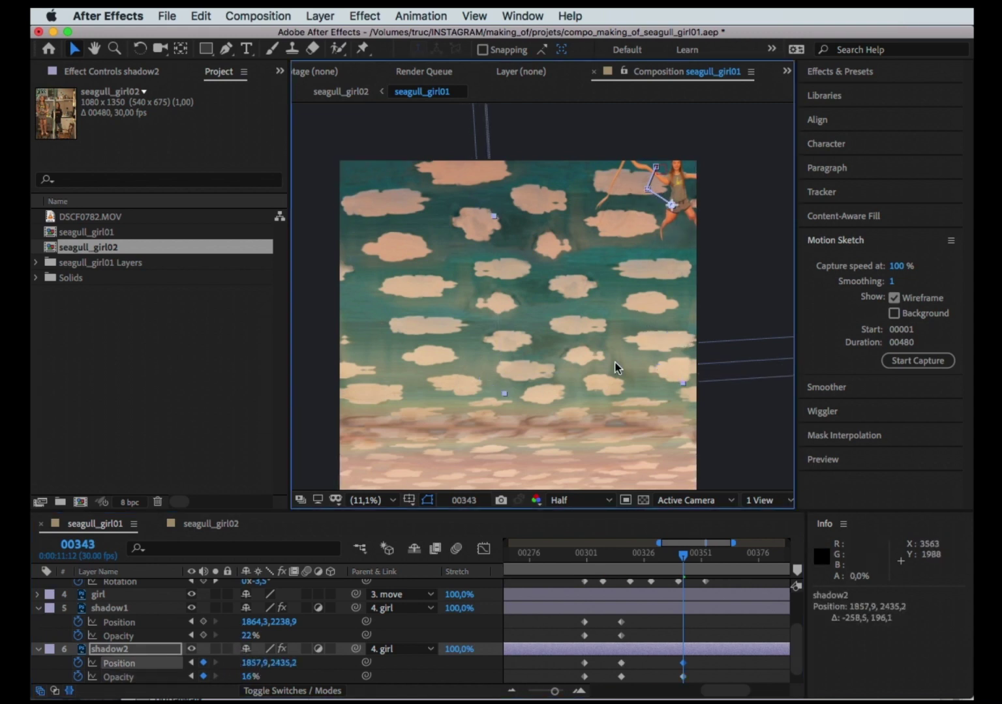
{"action": "left_click", "coordinate": [166, 608]}
{"action": "left_click_drag", "start_coordinate": [638, 288], "coordinate": [604, 298]}
{"action": "left_click_drag", "start_coordinate": [248, 639], "coordinate": [234, 635]}
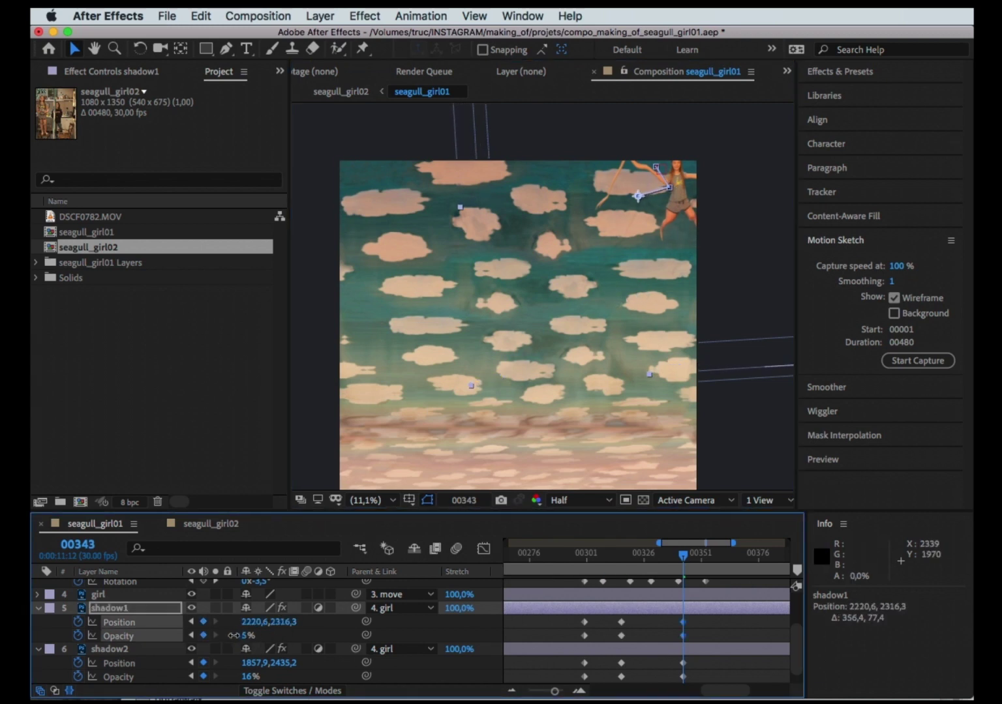
Preview the shadow animation from frame 300 in seagull_girl01, and check the flight in seagull_girl02.
{"action": "left_click", "coordinate": [585, 564]}
{"action": "key", "text": "space"}
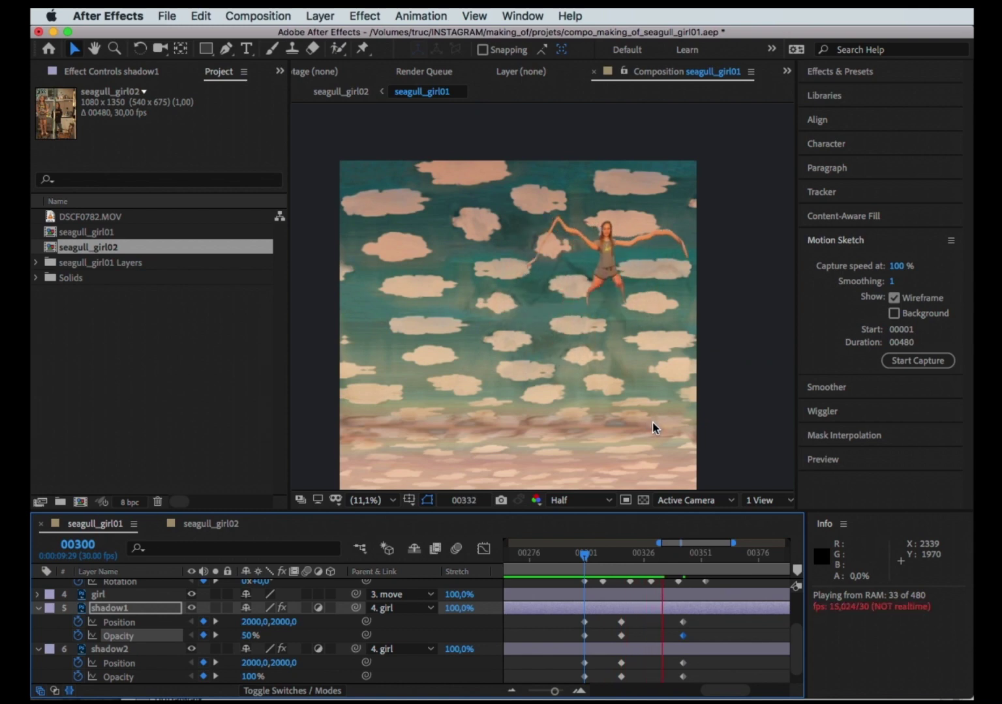
{"action": "left_click", "coordinate": [237, 526]}
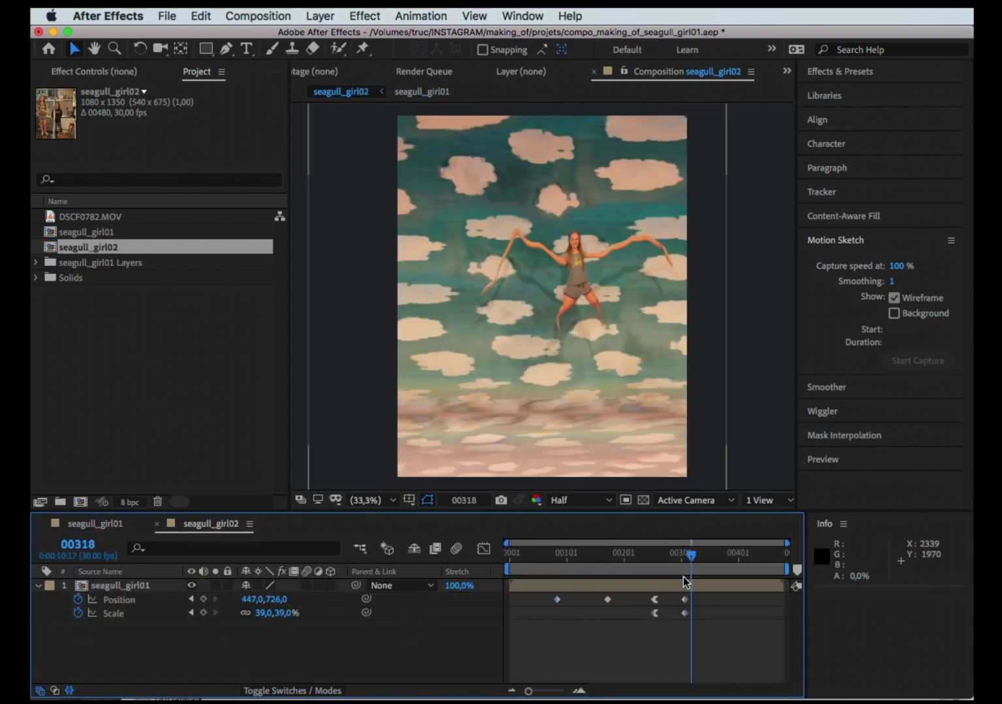
{"action": "left_click_drag", "start_coordinate": [682, 561], "coordinate": [661, 560]}
{"action": "key", "text": "space"}
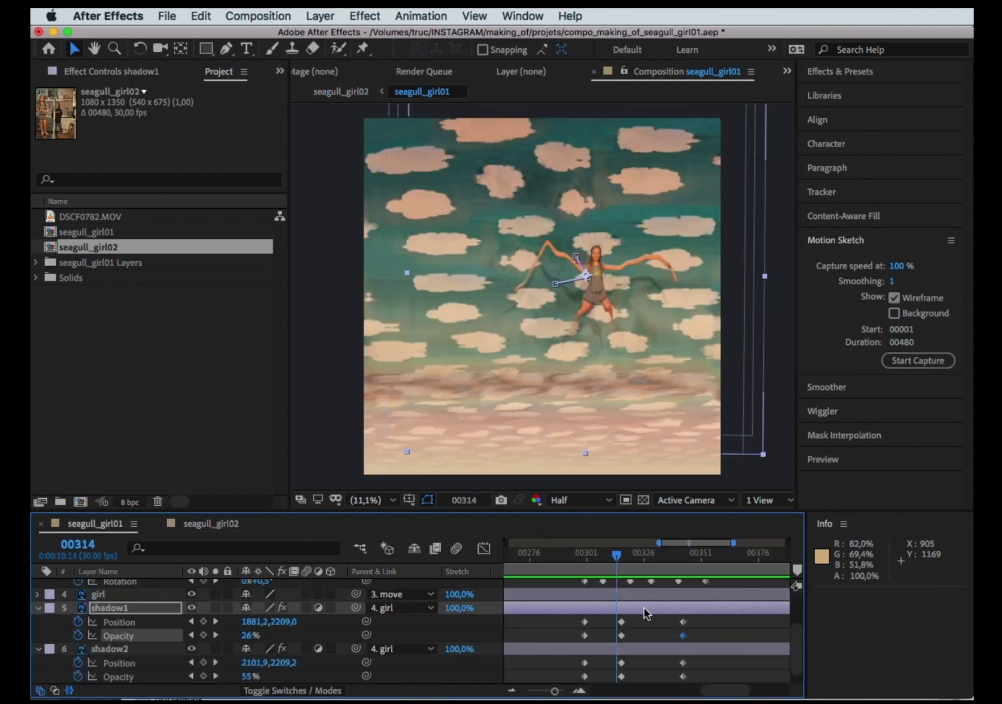
Delay all keyframes of move, shadow1 and shadow2 together by about 3 frames, with the timeline enlarged to show every layer.
{"action": "scroll", "coordinate": [644, 613], "scroll_direction": "up", "scroll_amount": 2}
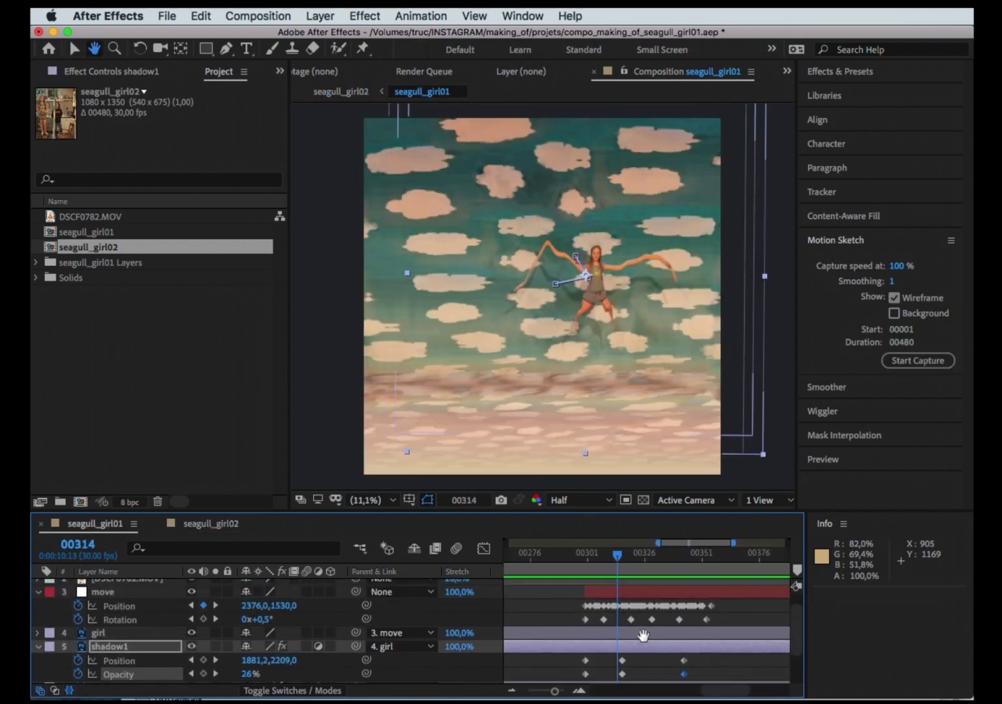
{"action": "left_click_drag", "start_coordinate": [175, 513], "coordinate": [176, 467]}
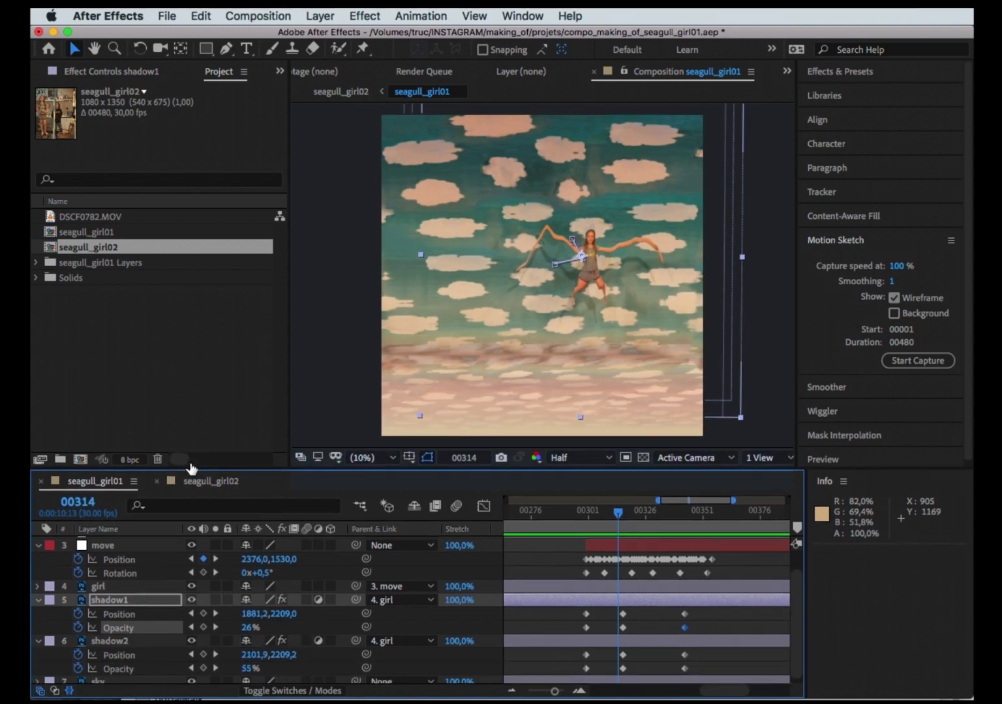
{"action": "key", "text": "super+a"}
{"action": "scroll", "coordinate": [569, 636], "scroll_direction": "up", "scroll_amount": 3}
{"action": "scroll", "coordinate": [569, 636], "scroll_direction": "up", "scroll_amount": 2}
{"action": "key", "text": "grave"}
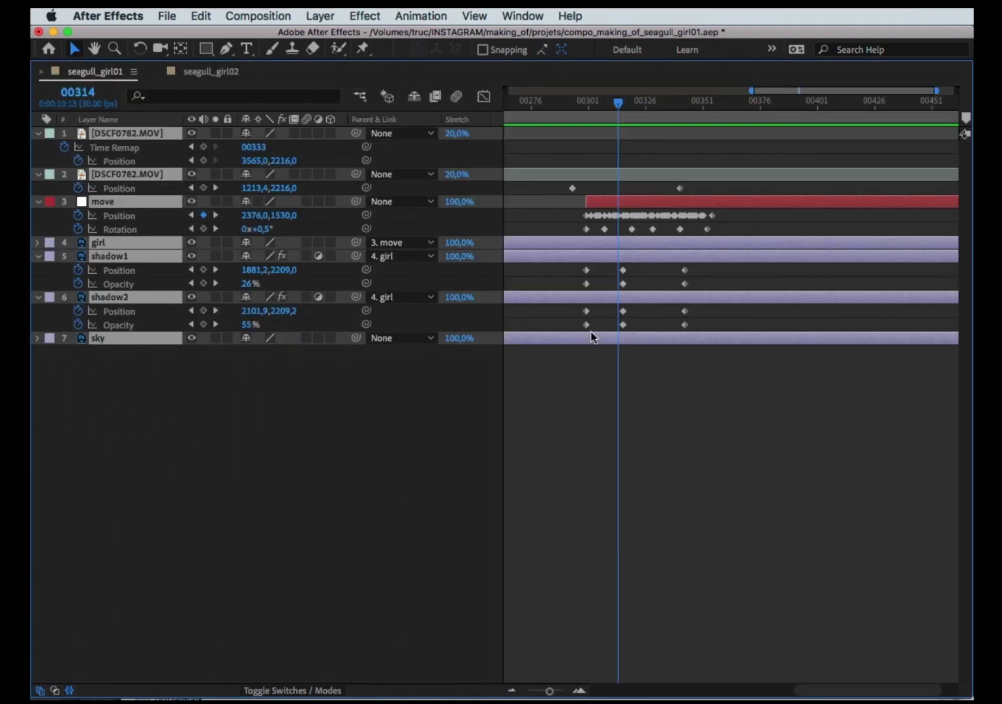
{"action": "left_click", "coordinate": [625, 420]}
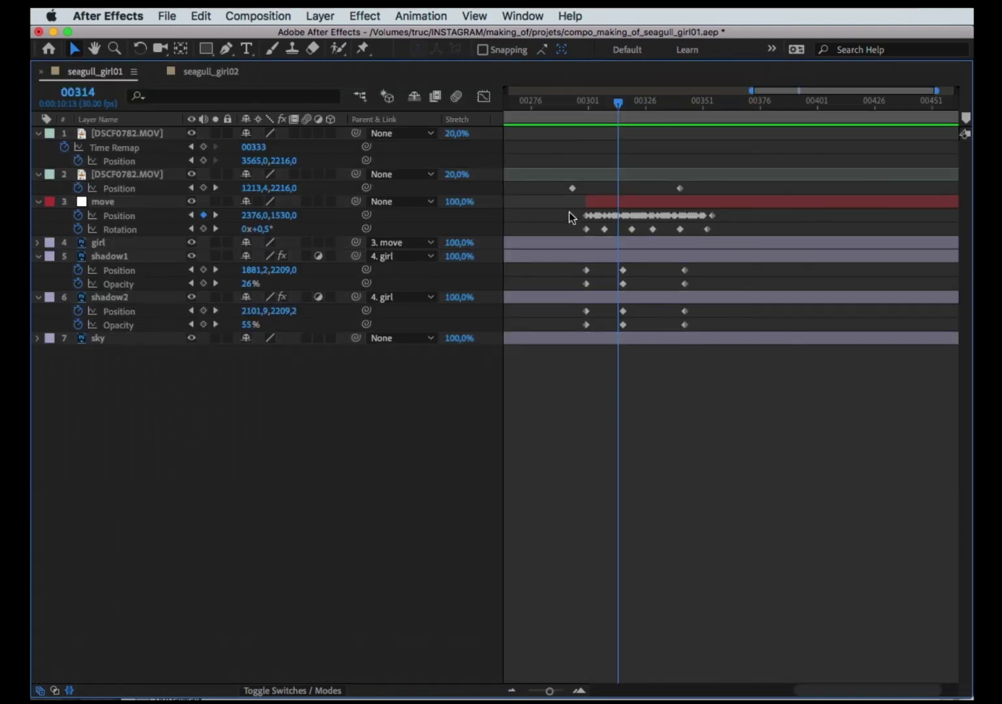
{"action": "left_click_drag", "start_coordinate": [569, 212], "coordinate": [761, 355]}
{"action": "left_click_drag", "start_coordinate": [585, 324], "coordinate": [593, 327]}
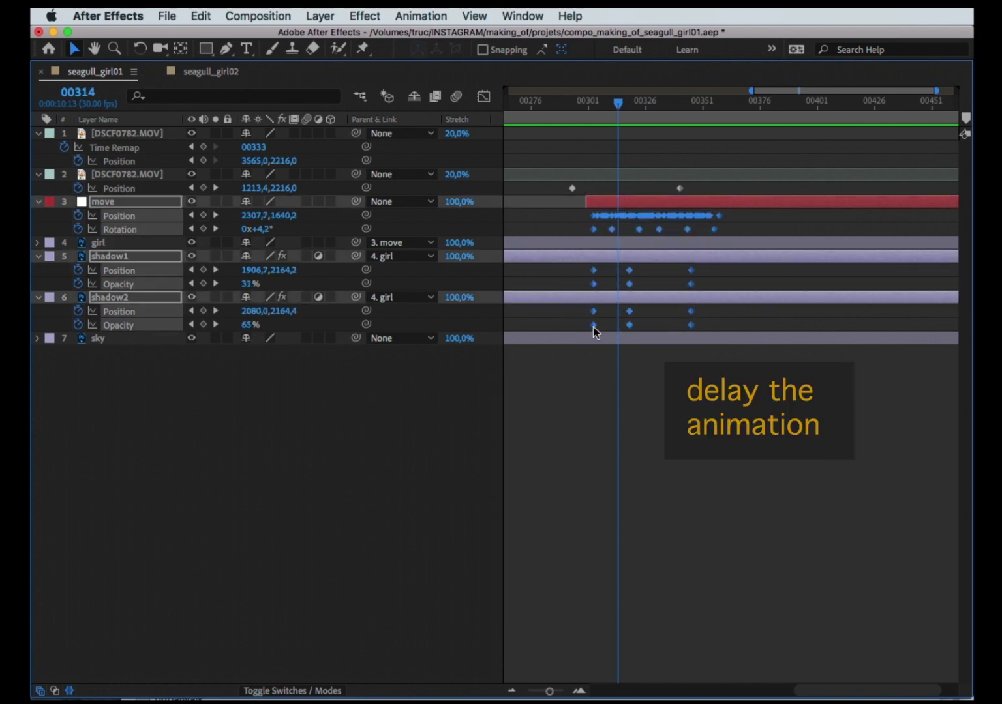
Preview the delayed fly-away in seagull_girl02 from frame 238 until the girl has left the picture.
{"action": "left_click", "coordinate": [225, 73]}
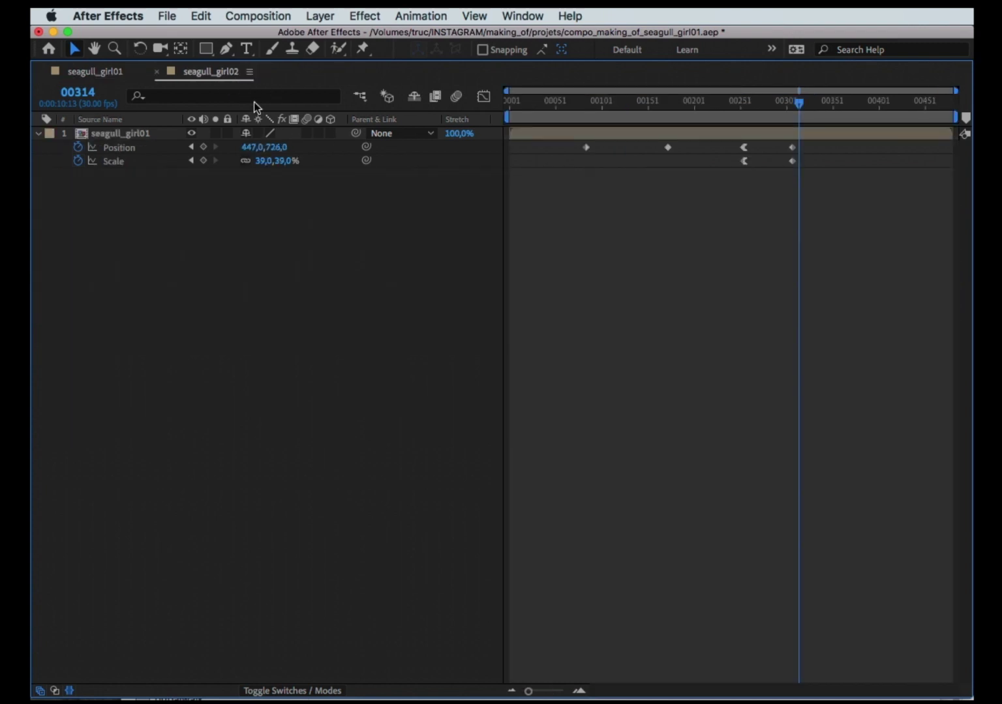
{"action": "key", "text": "grave"}
{"action": "left_click", "coordinate": [729, 508]}
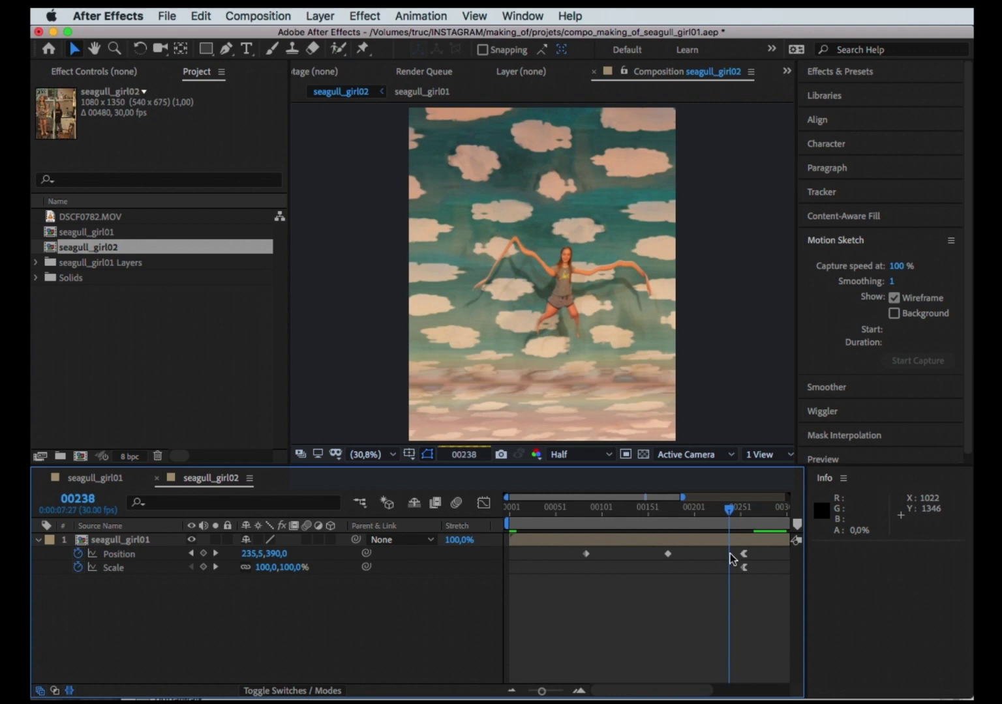
{"action": "key", "text": "space"}
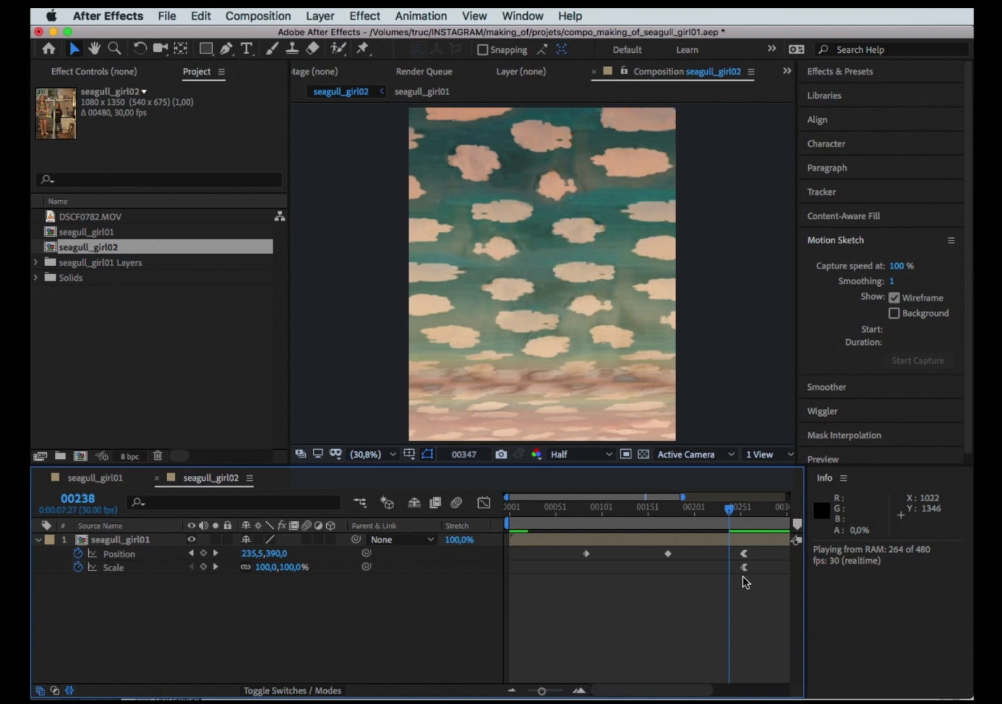
{"action": "key", "text": "space"}
End seagull_girl02's work area at frame 355 and trim the composition to it.
{"action": "key", "text": "minus"}
{"action": "key", "text": "n"}
{"action": "right_click", "coordinate": [665, 530]}
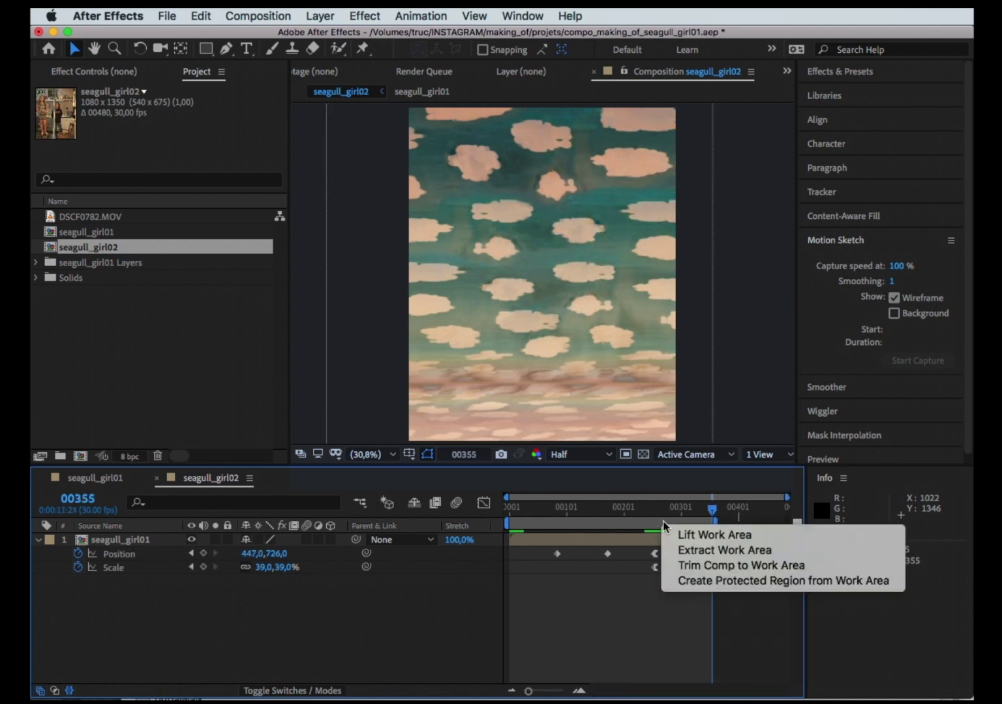
{"action": "left_click", "coordinate": [682, 564]}
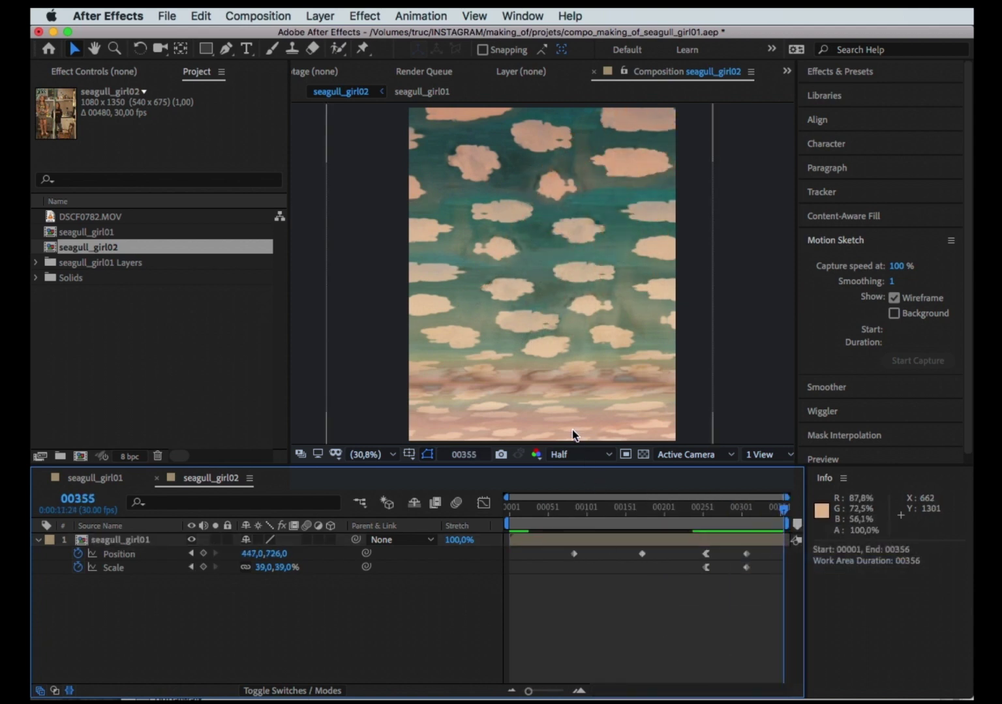
Open the list of file commands for the project.
{"action": "left_click", "coordinate": [168, 15]}
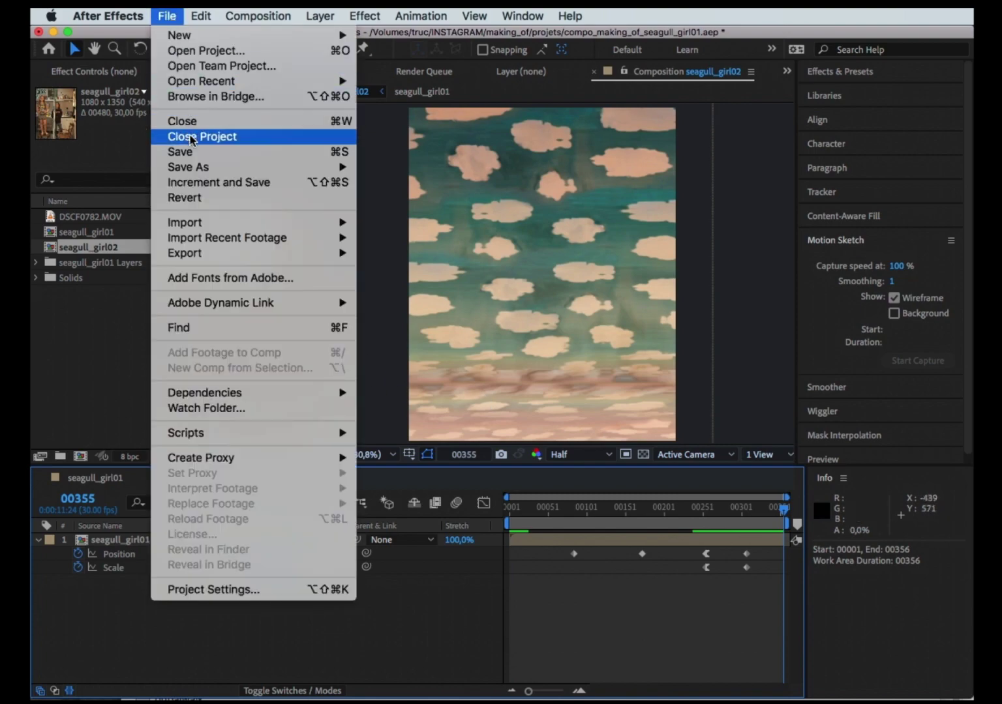